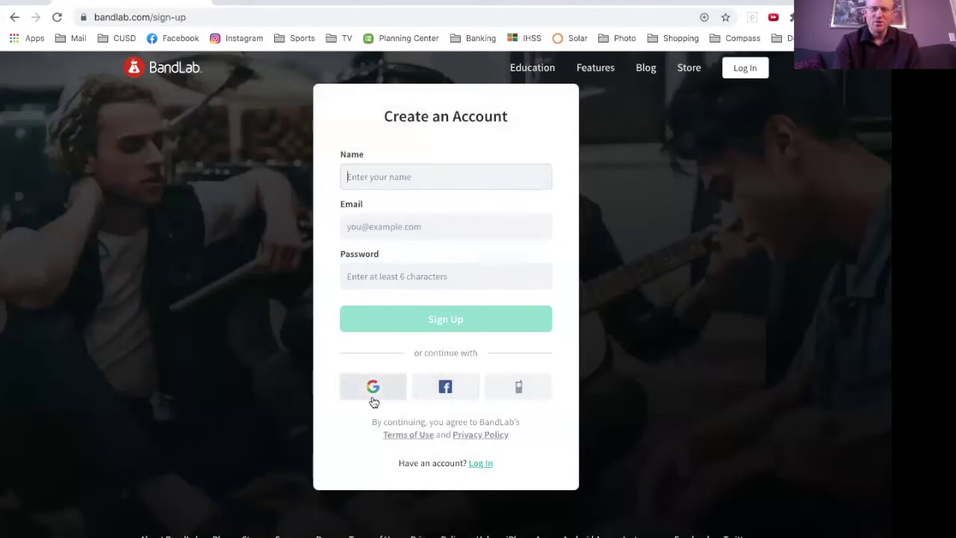
Step: Sign in to BandLab by continuing with the Facebook account
left_click(442, 394)
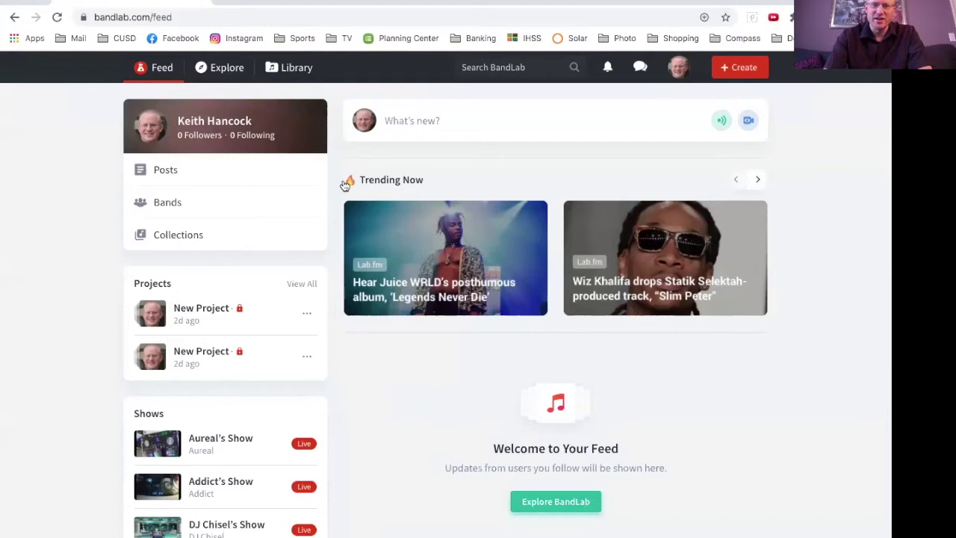
Step: Look over the feed page, including its projects, live shows, people to follow and mobile app sections
scroll(476, 347, "down", 1)
scroll(476, 347, "down", 2)
scroll(476, 347, "up", 2)
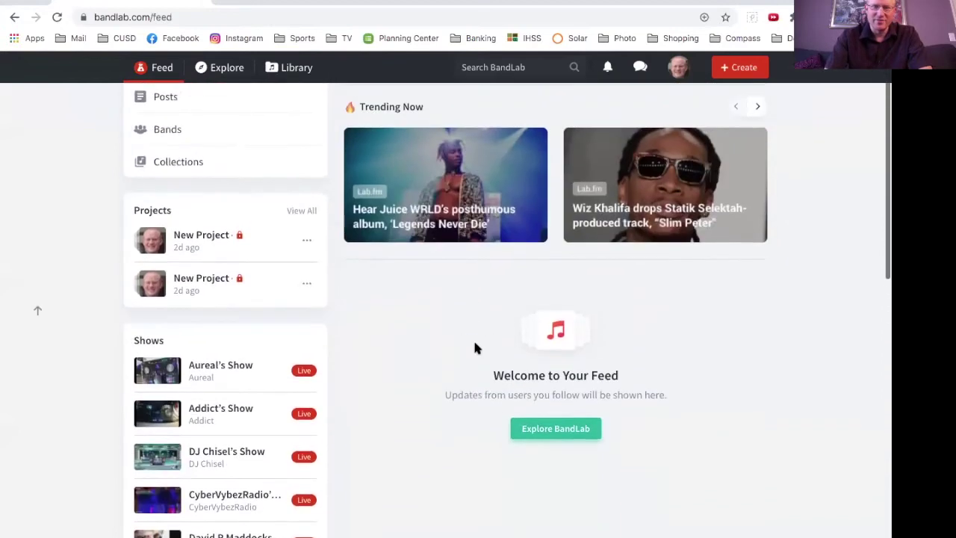
scroll(476, 347, "down", 2)
scroll(476, 348, "down", 2)
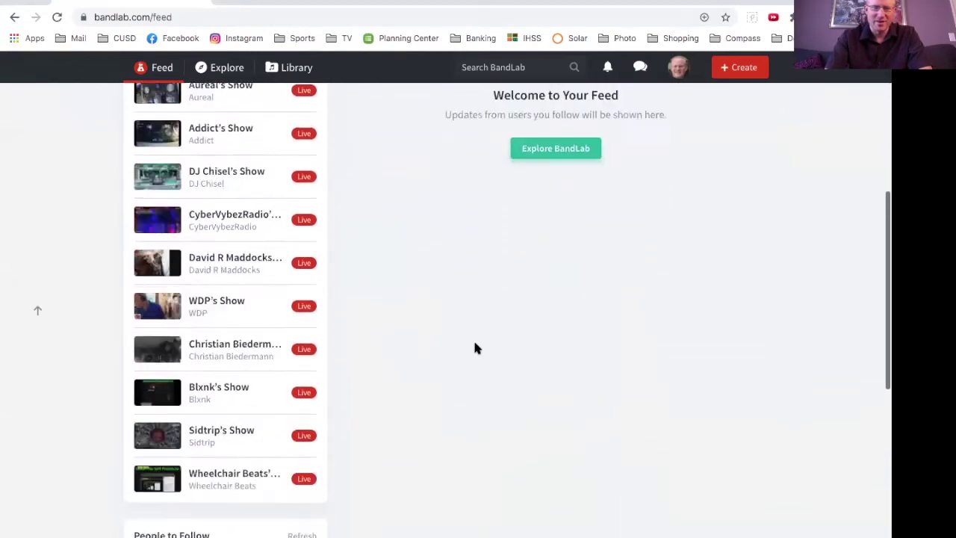
scroll(476, 347, "up", 5)
scroll(394, 427, "down", 7)
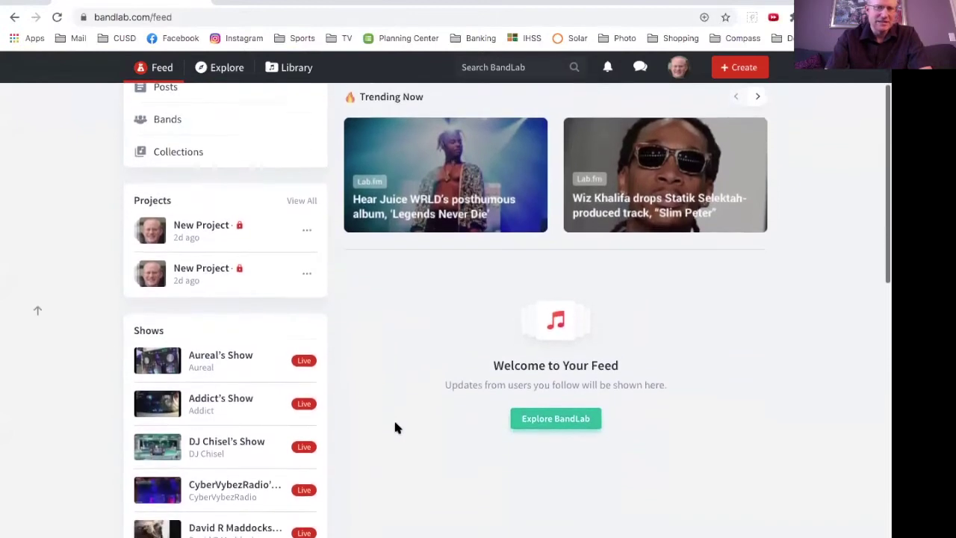
scroll(396, 427, "down", 4)
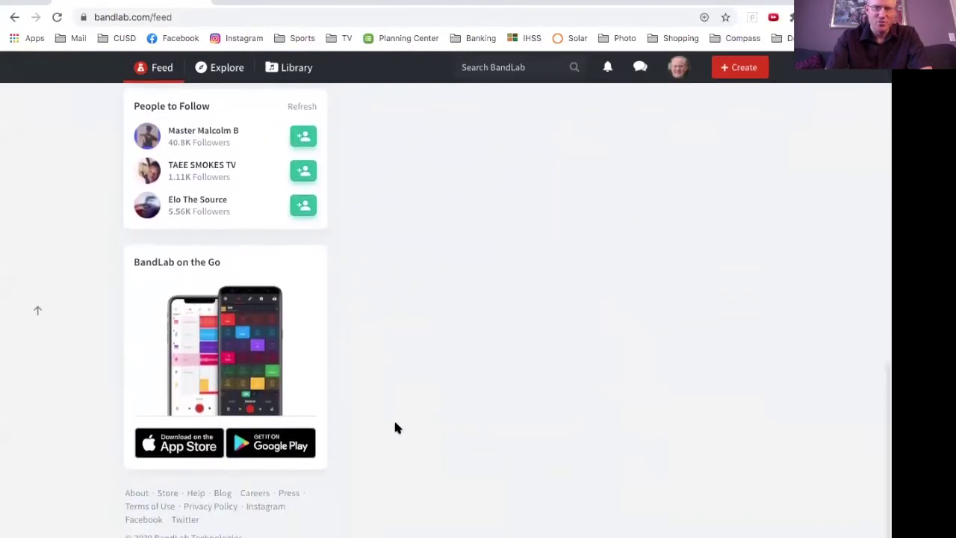
scroll(395, 427, "up", 10)
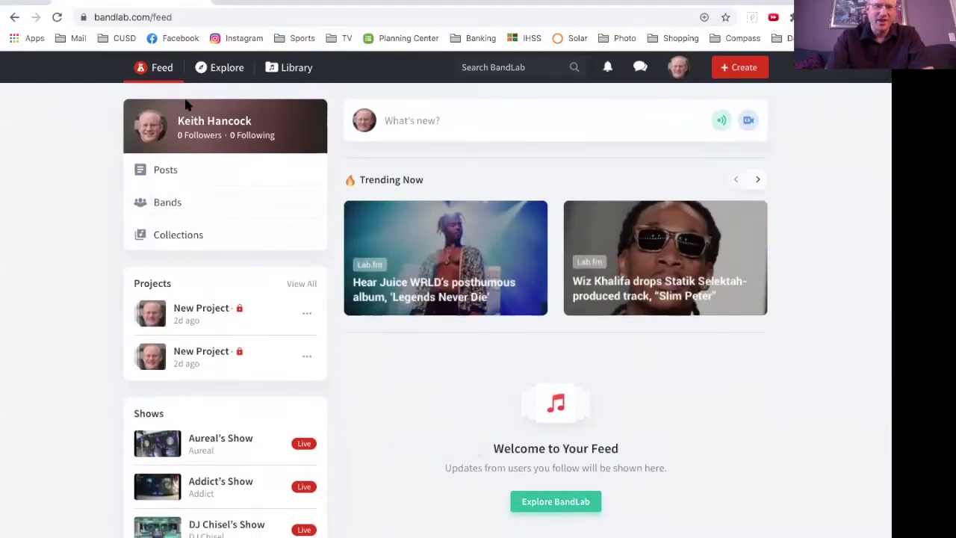
Step: Open the Explore page and look over its Channels and Creator Connect sections
left_click(227, 71)
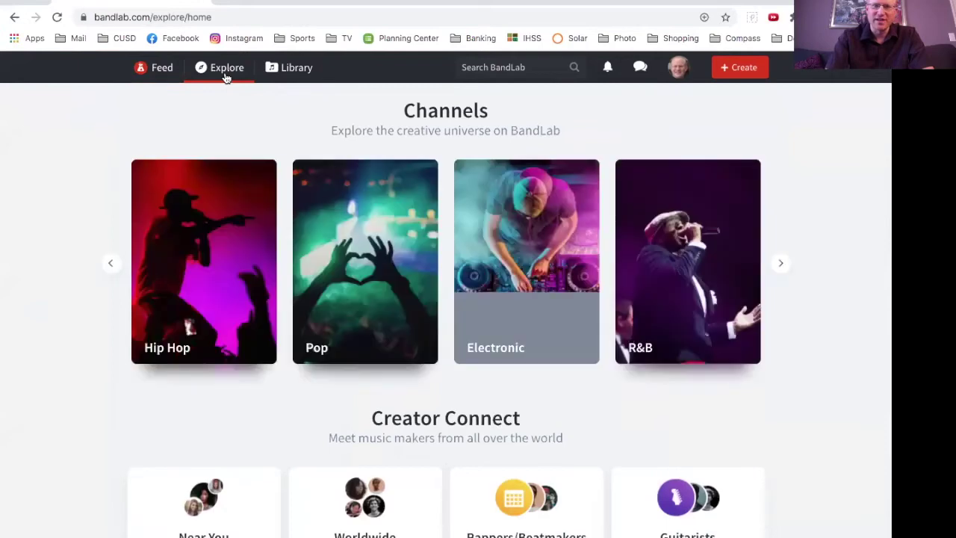
scroll(329, 200, "down", 2)
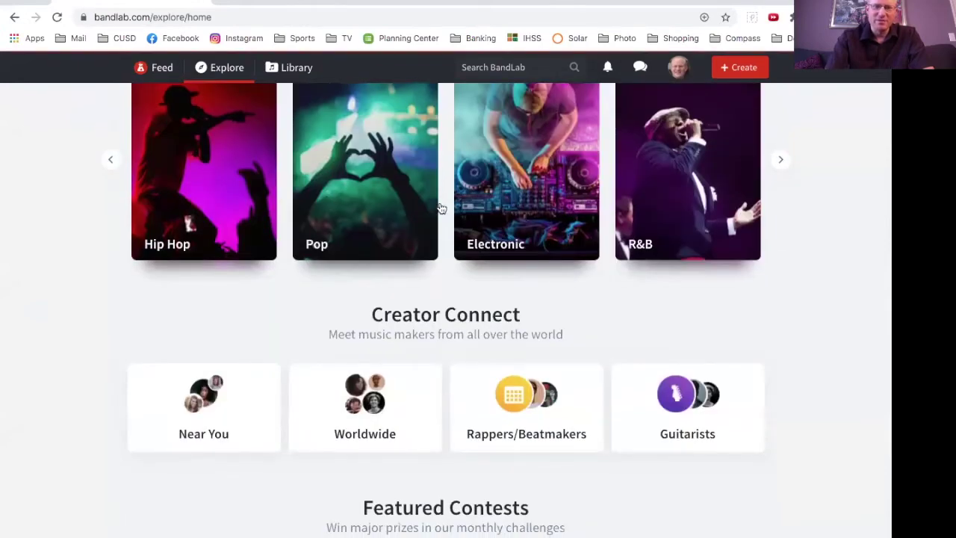
scroll(440, 210, "up", 2)
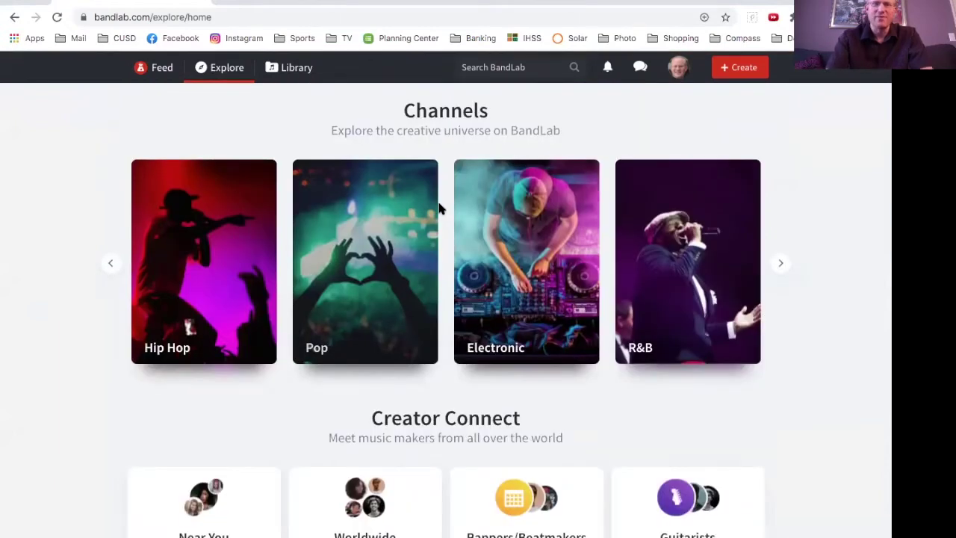
Step: Create a new project from the Library and choose to browse loops for its first track
left_click(297, 68)
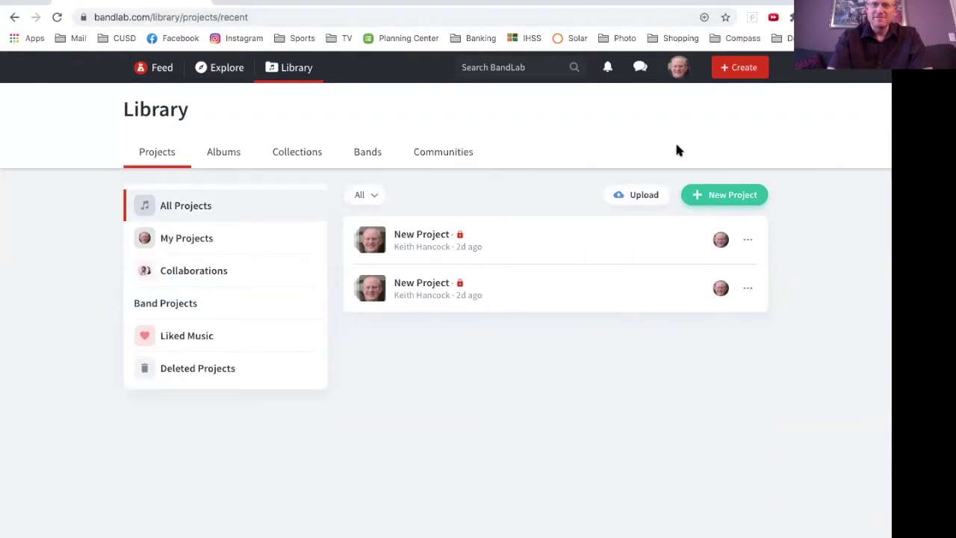
left_click(732, 197)
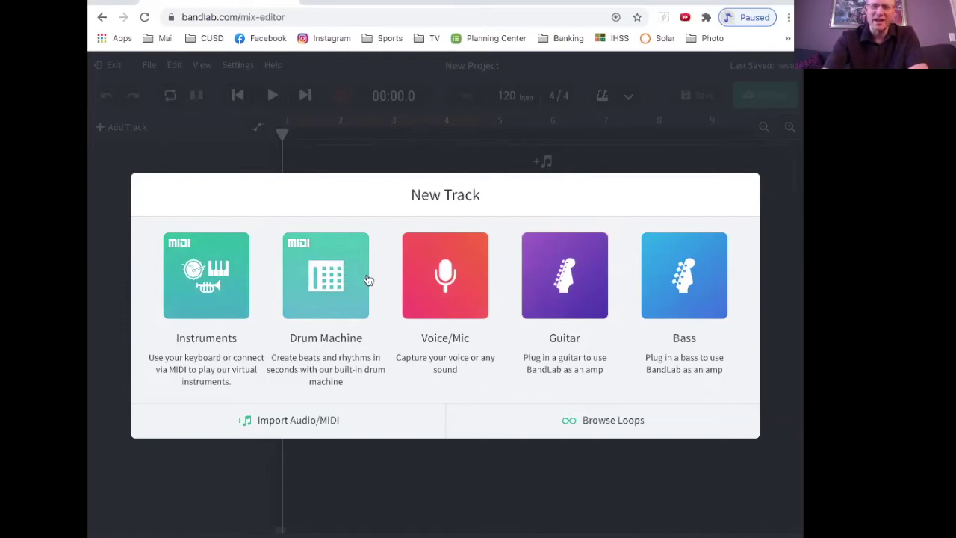
left_click(618, 418)
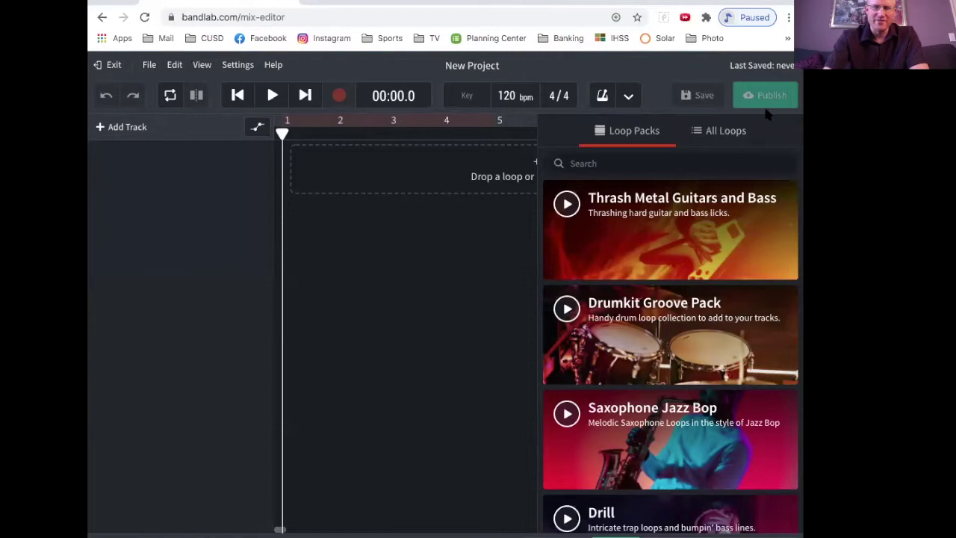
Step: Preview the Saxophone Jazz Bop, Drill and Zulu Porridge loop packs
left_click(739, 143)
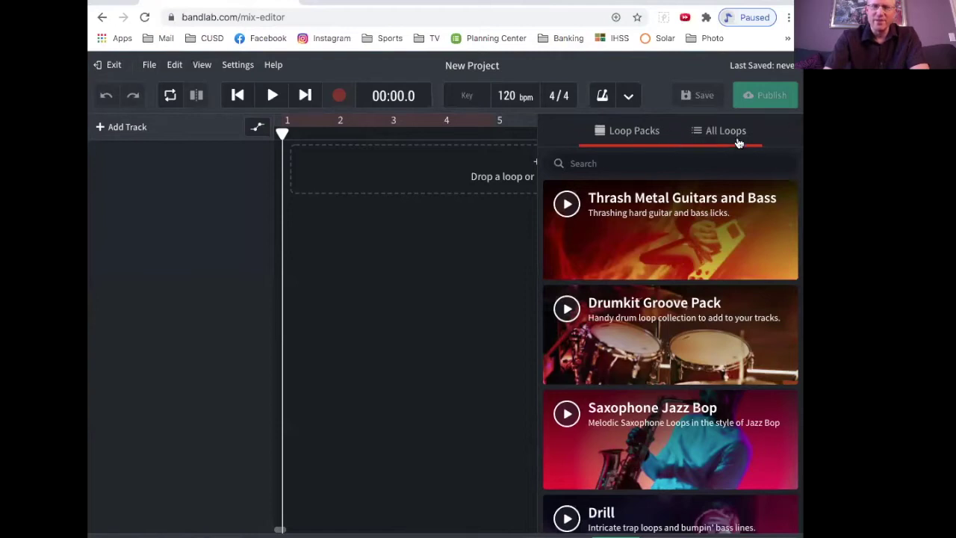
scroll(672, 256, "down", 1)
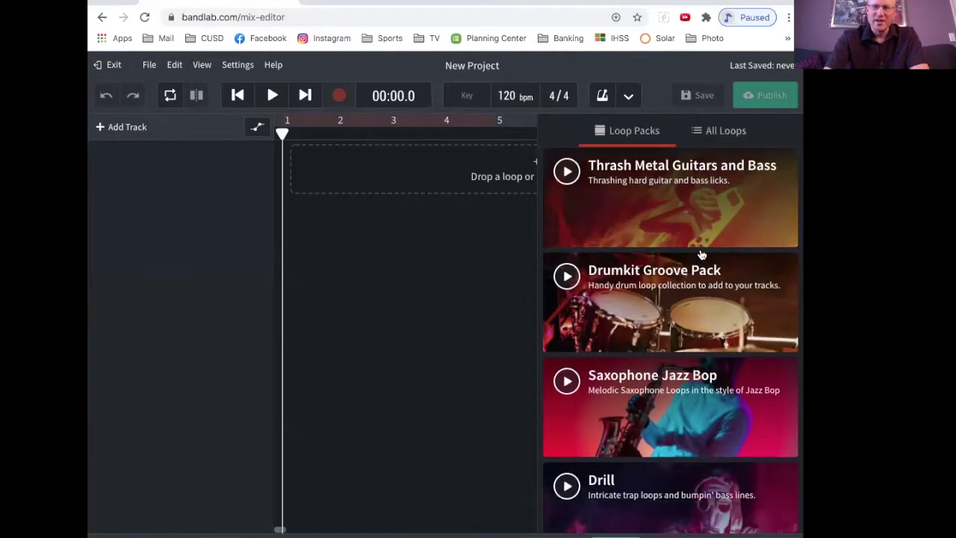
left_click(567, 381)
scroll(568, 383, "down", 3)
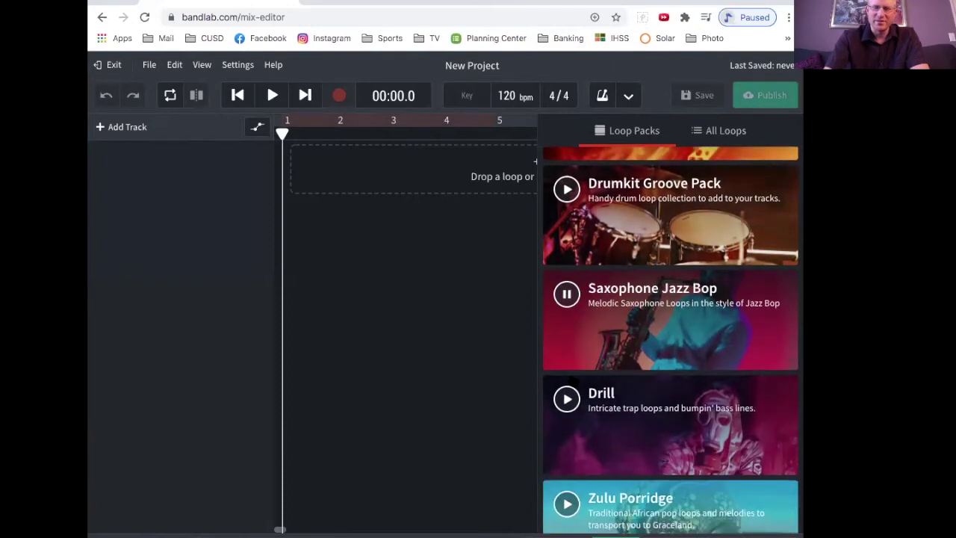
left_click(567, 400)
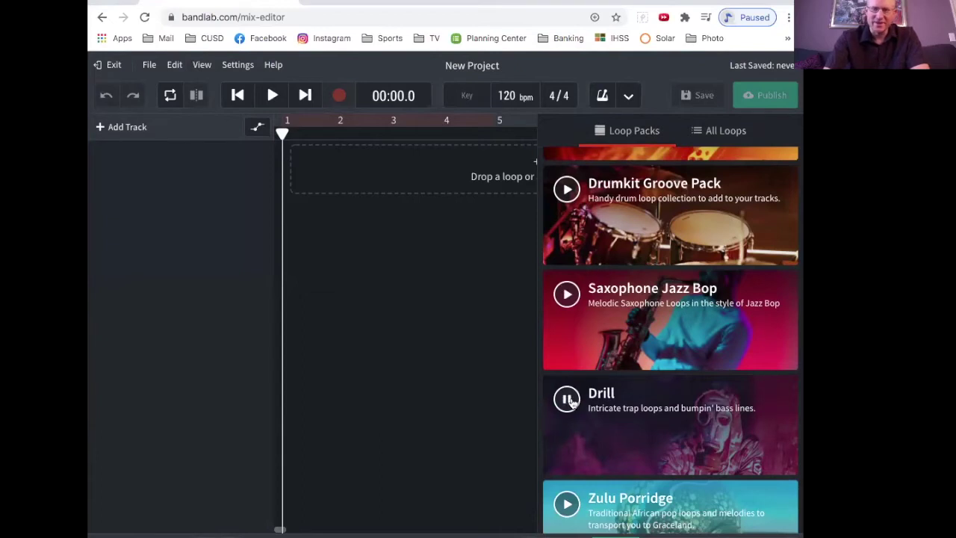
scroll(586, 404, "down", 3)
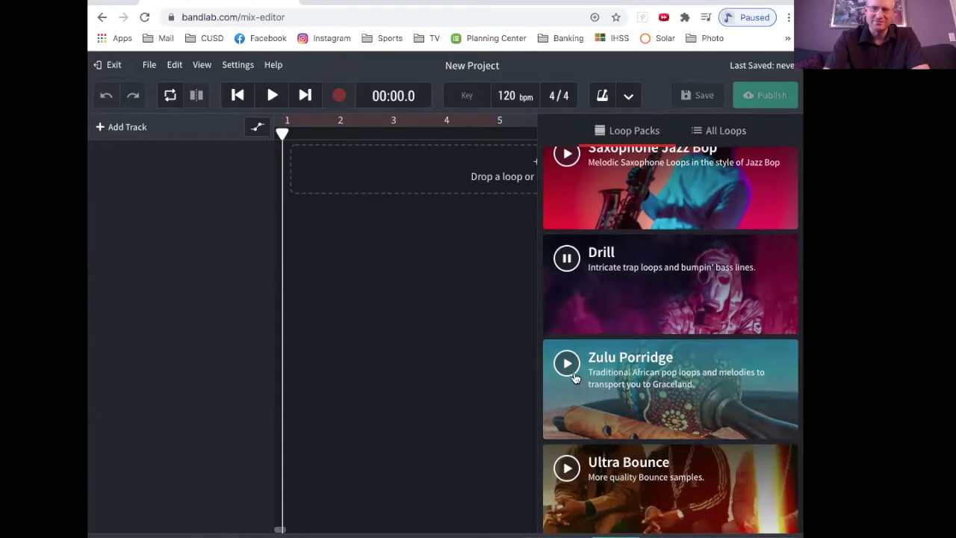
left_click(574, 369)
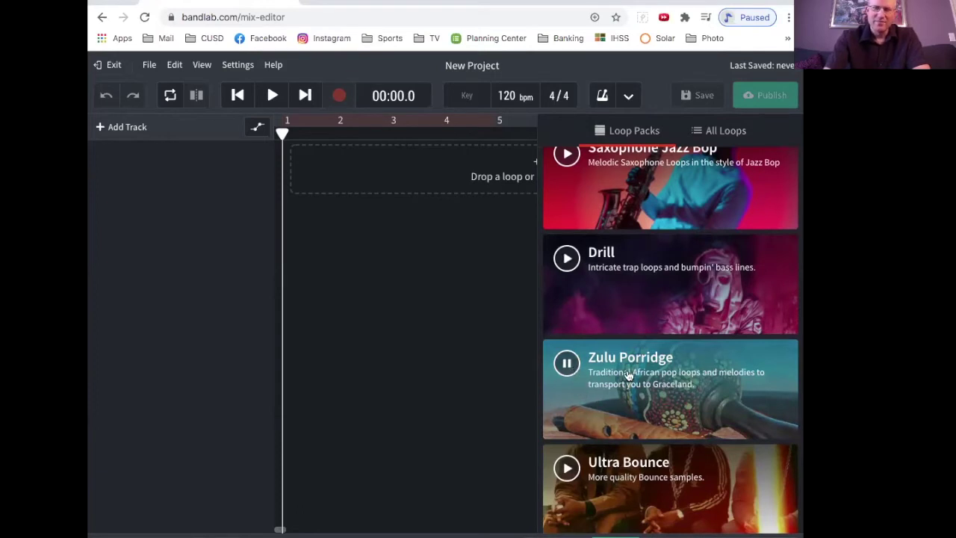
scroll(634, 378, "down", 2)
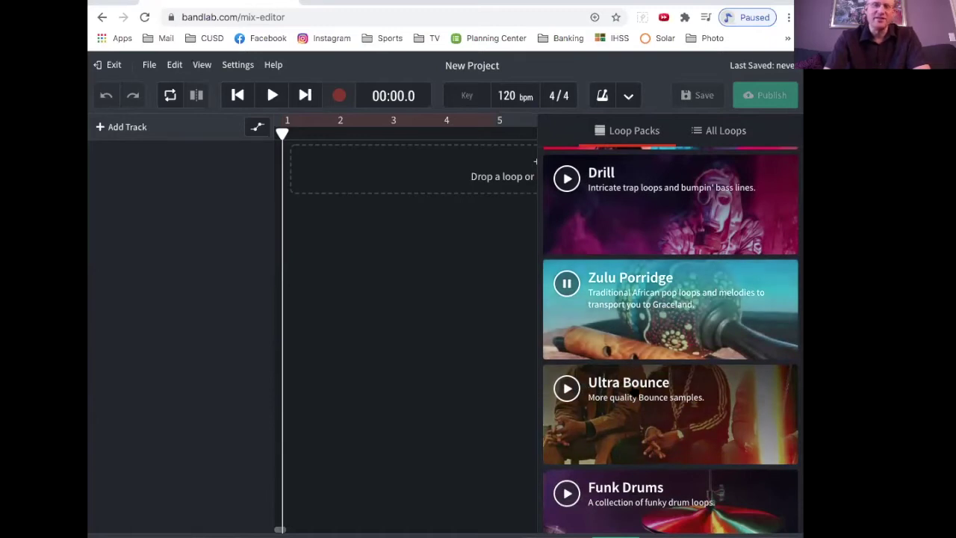
Step: Open the Ultra Bounce loop pack and preview its Kick Rev, Lead Hit 03 and Live Clap 02 loops
left_click(631, 383)
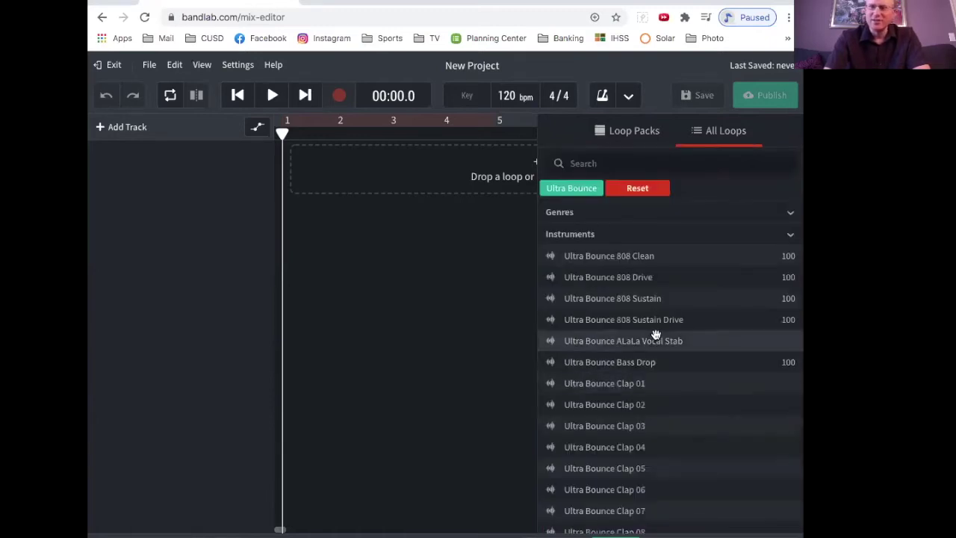
scroll(655, 333, "down", 6)
scroll(655, 334, "up", 6)
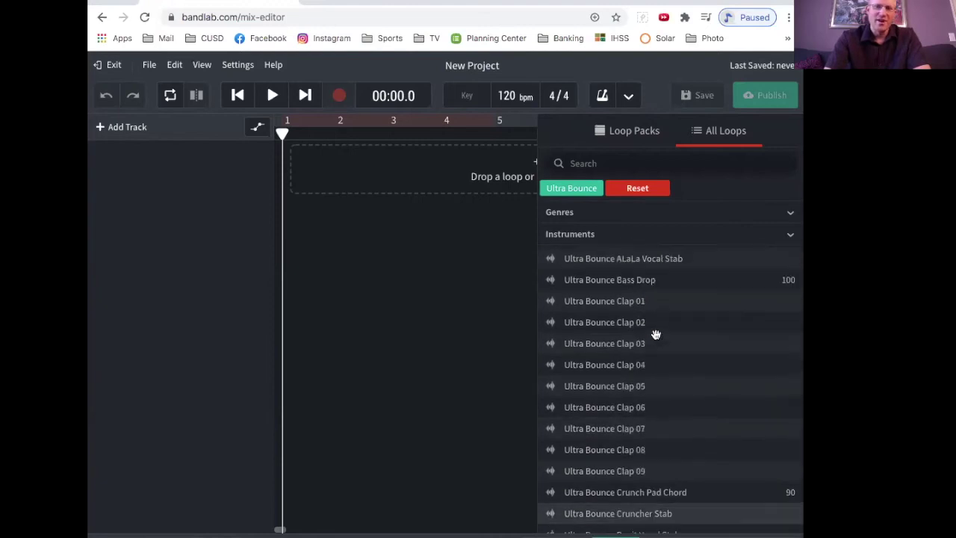
scroll(655, 334, "down", 20)
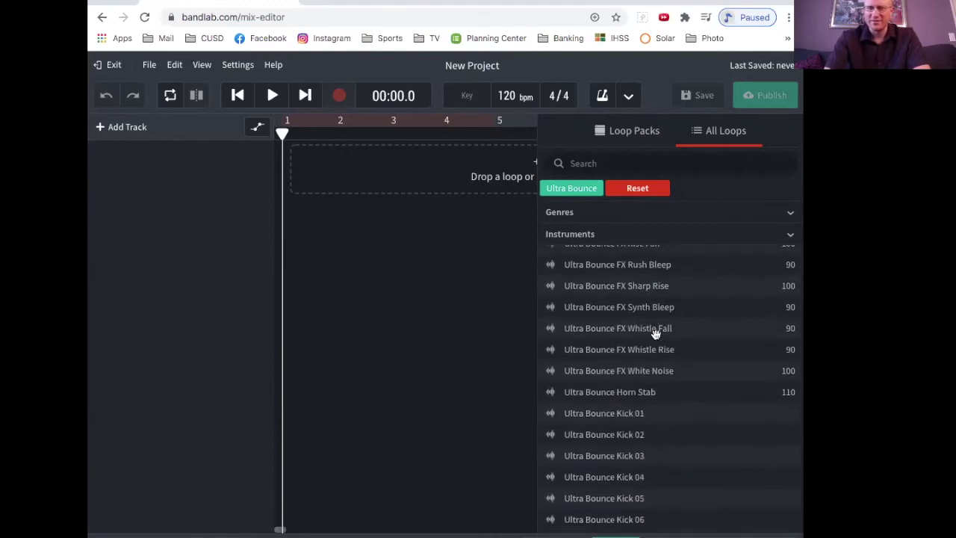
scroll(655, 334, "down", 3)
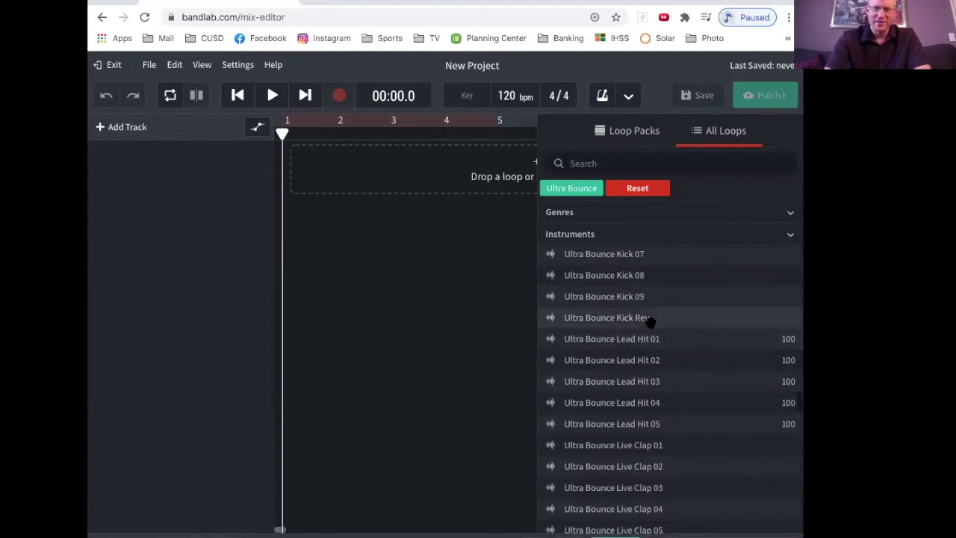
left_click(640, 317)
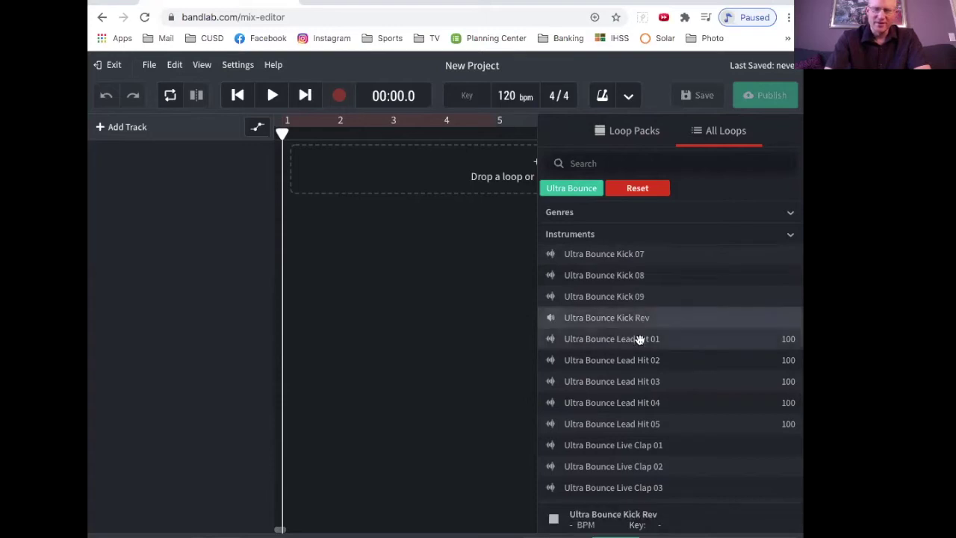
left_click(631, 384)
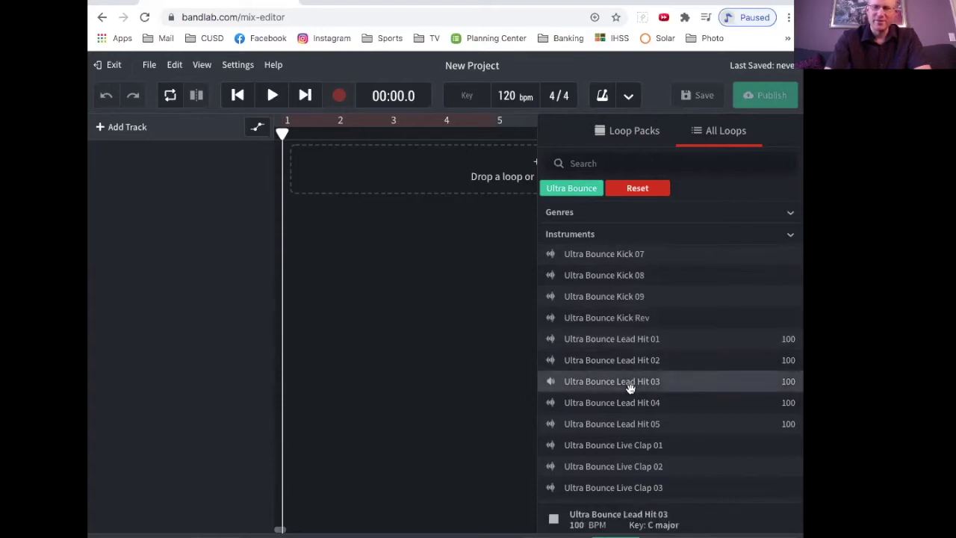
scroll(631, 407, "down", 2)
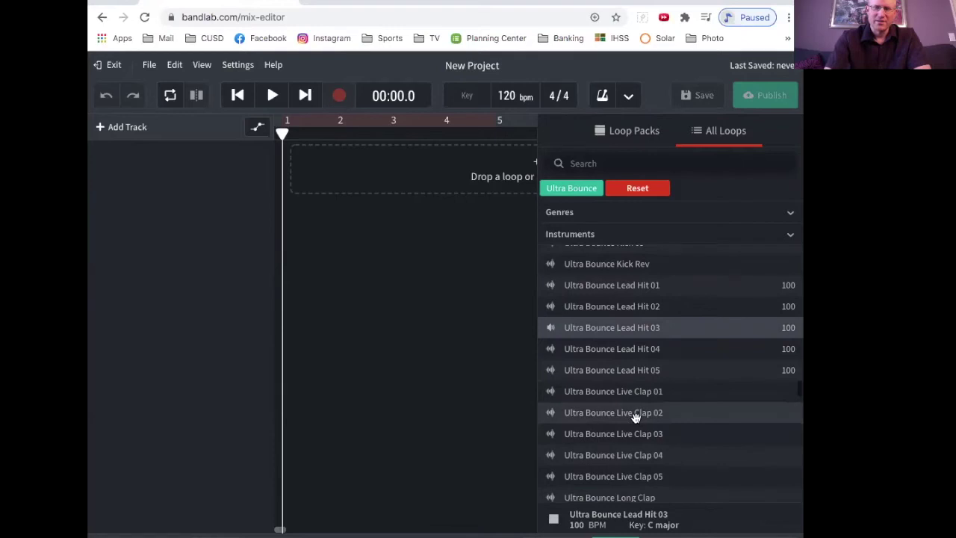
left_click(635, 417)
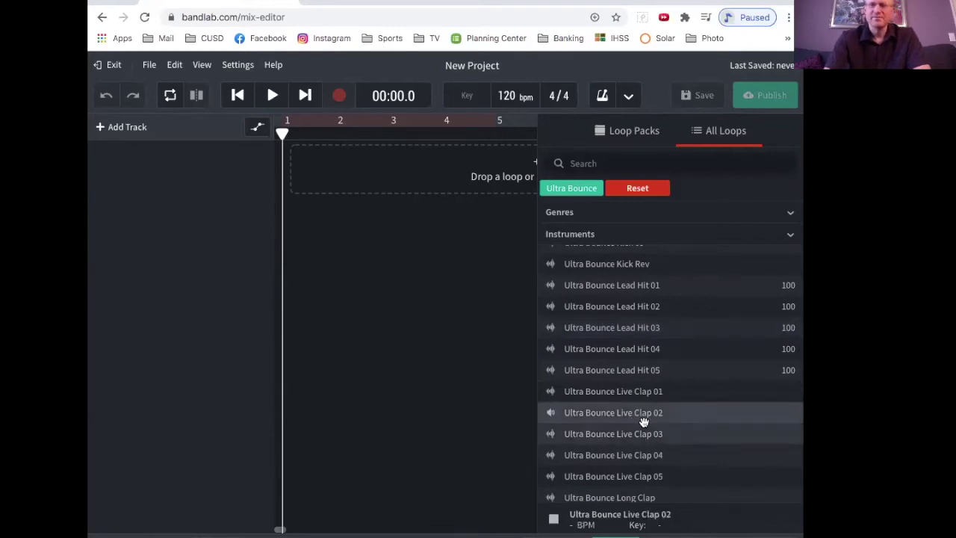
Step: Reset the Ultra Bounce filter and filter all loops by the Pop genre and the Piano instrument
left_click(639, 189)
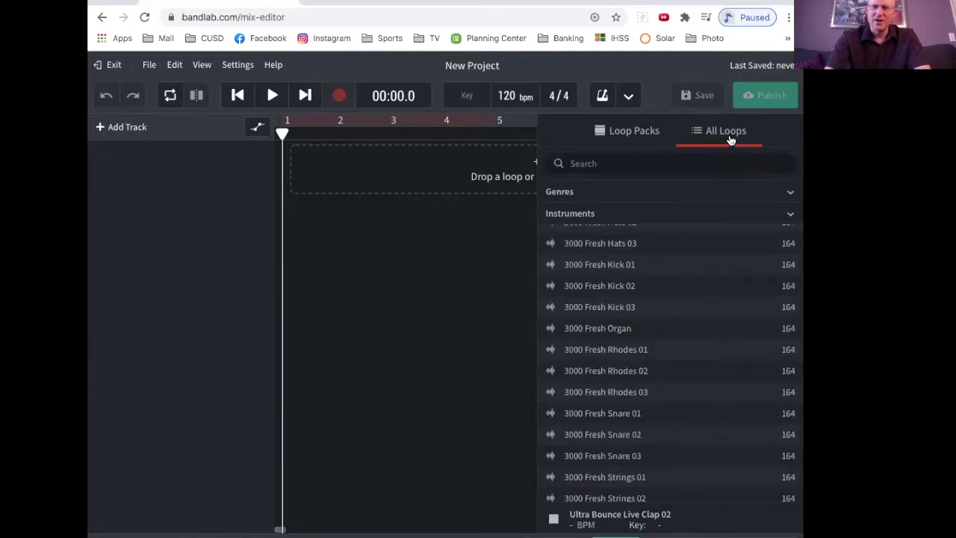
left_click(790, 193)
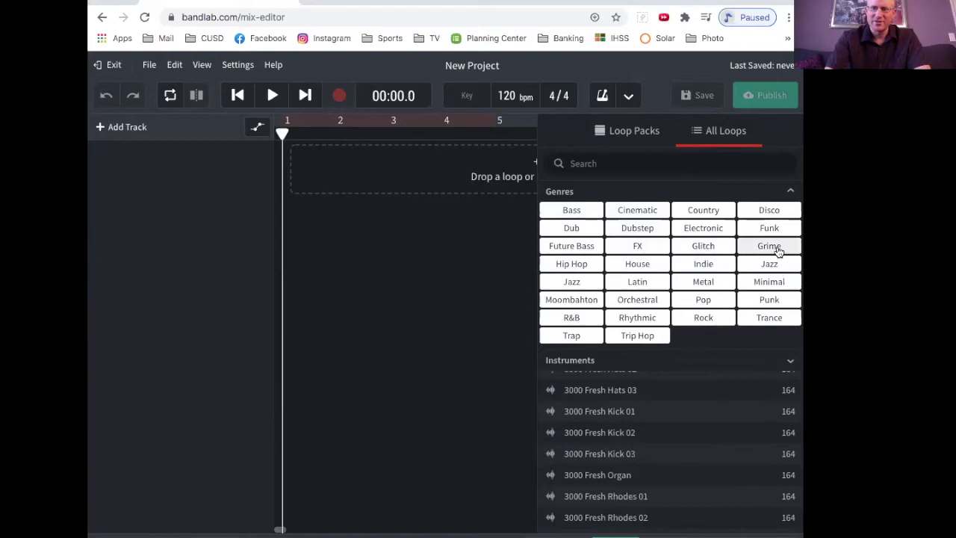
left_click(708, 299)
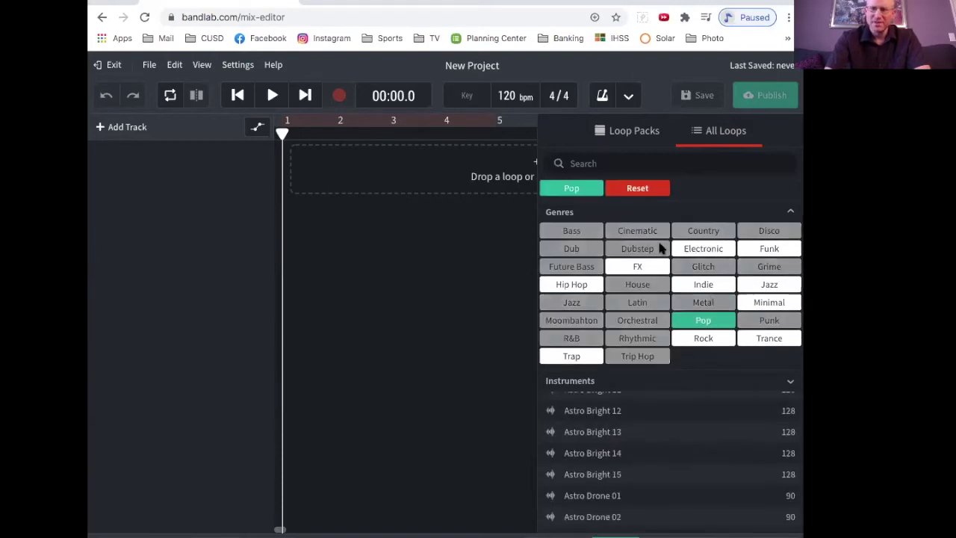
scroll(638, 382, "down", 1)
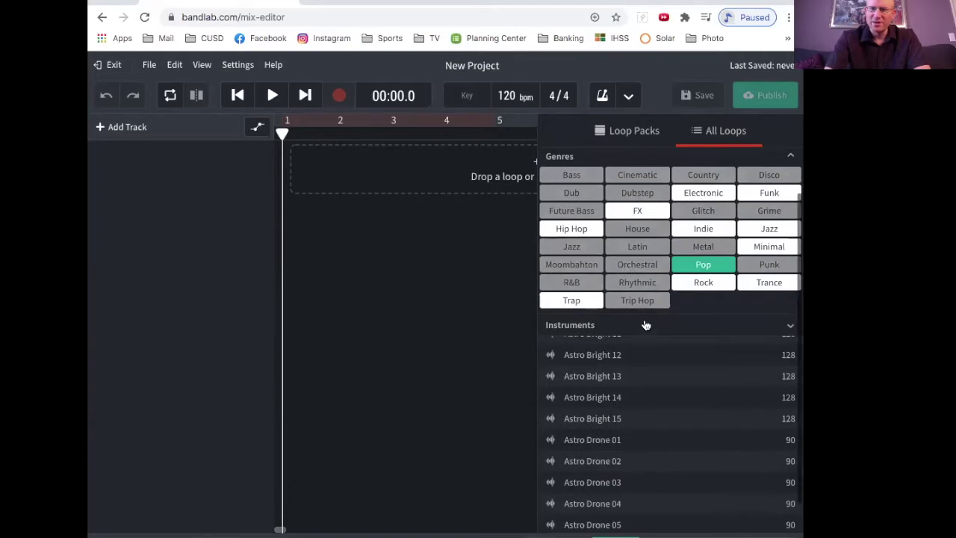
left_click(789, 328)
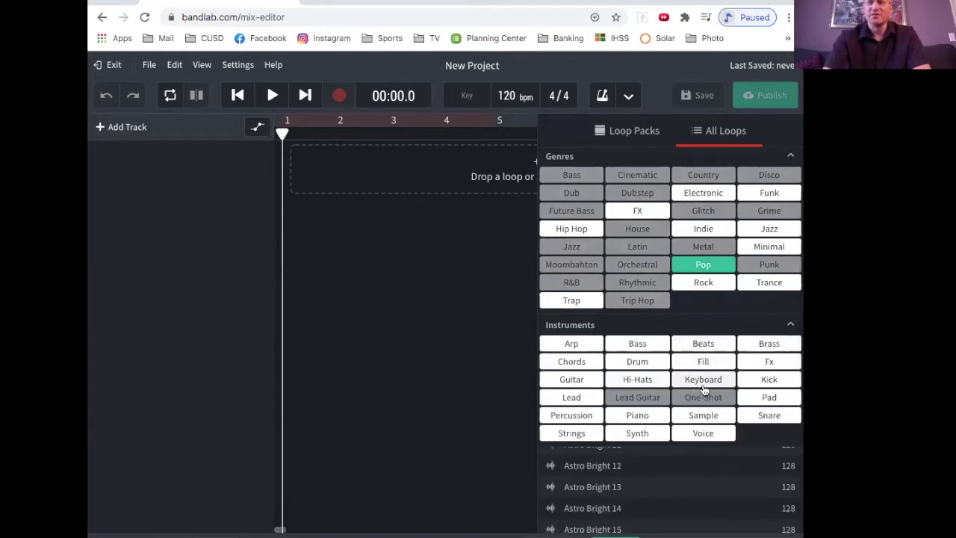
left_click(650, 420)
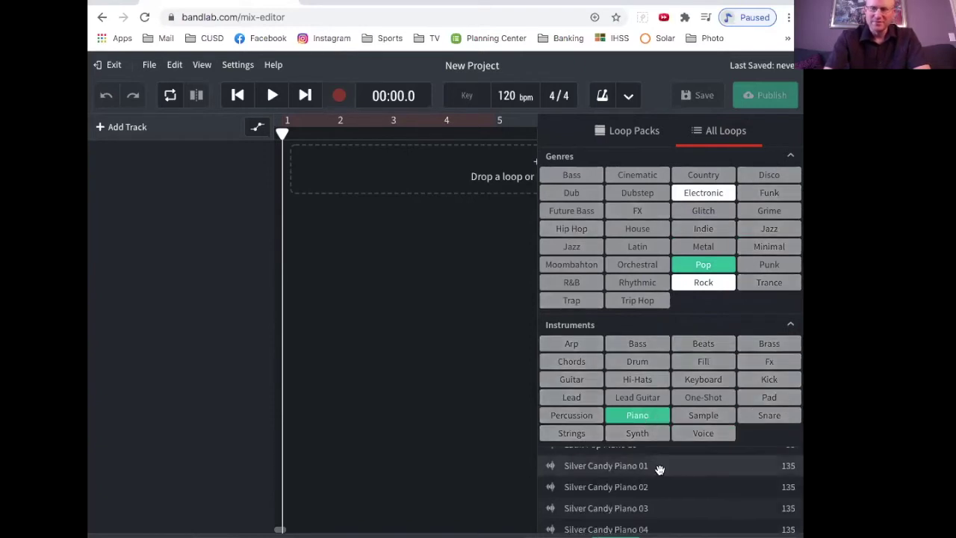
Step: Preview the Slow Idol Piano Combo 01 loop from the filtered list
scroll(657, 466, "down", 2)
scroll(660, 470, "down", 1)
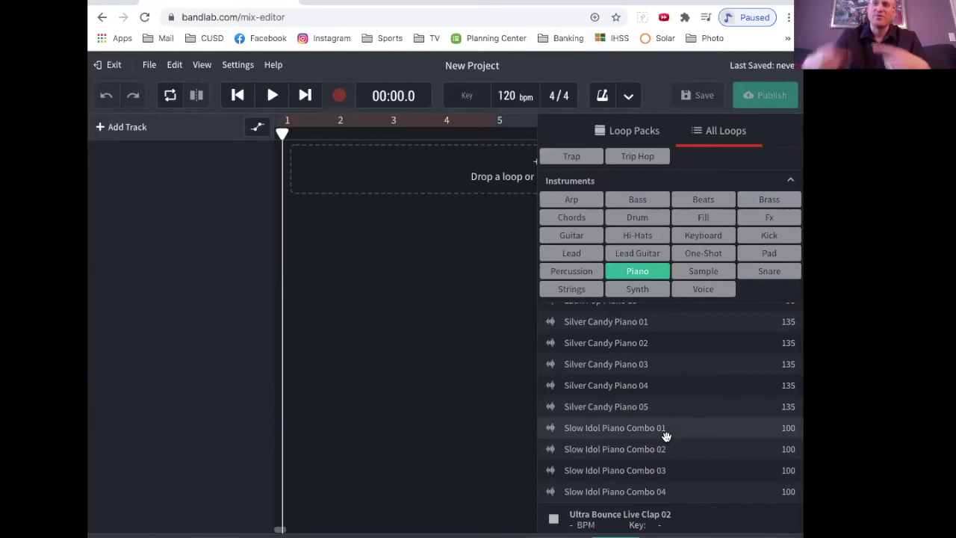
left_click(665, 433)
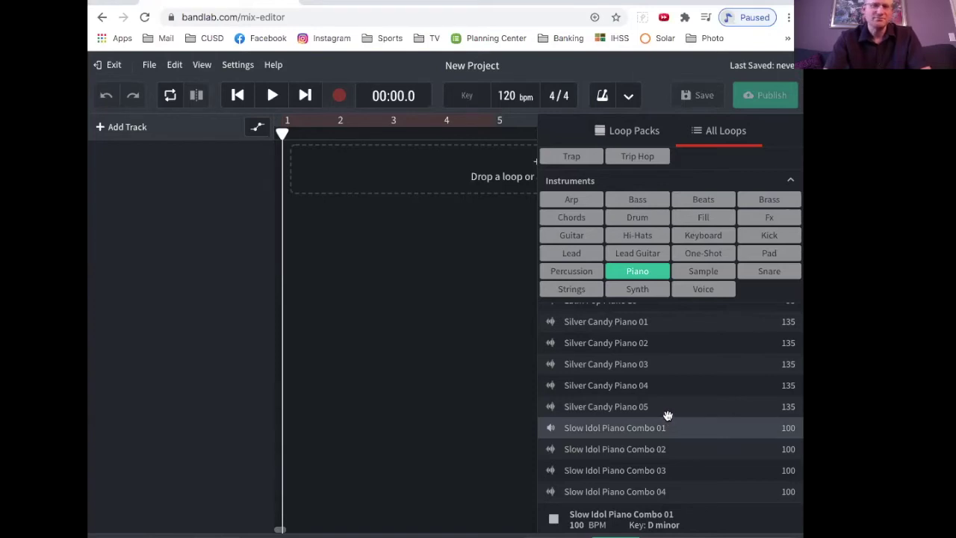
Step: Preview the Silver Candy Piano 05 loop from the filtered list and stop its playback
left_click(662, 406)
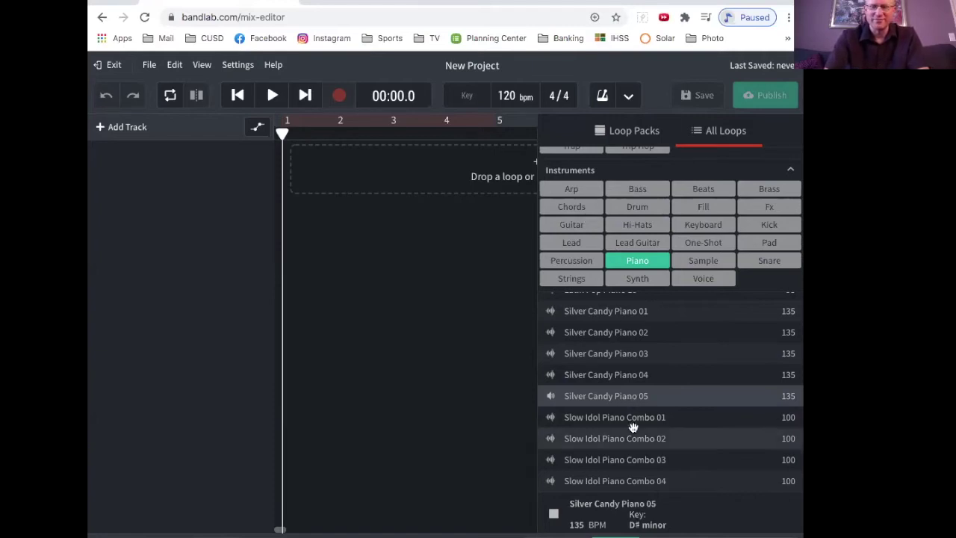
left_click(633, 397)
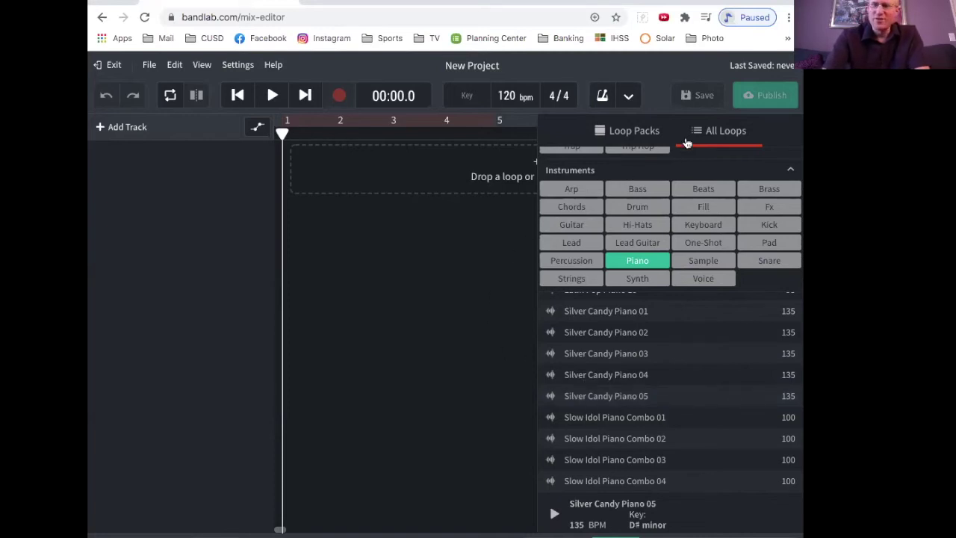
Step: Reset the Pop and Piano loop filters and filter all loops by the Rock genre and the Drum instrument
scroll(654, 271, "up", 5)
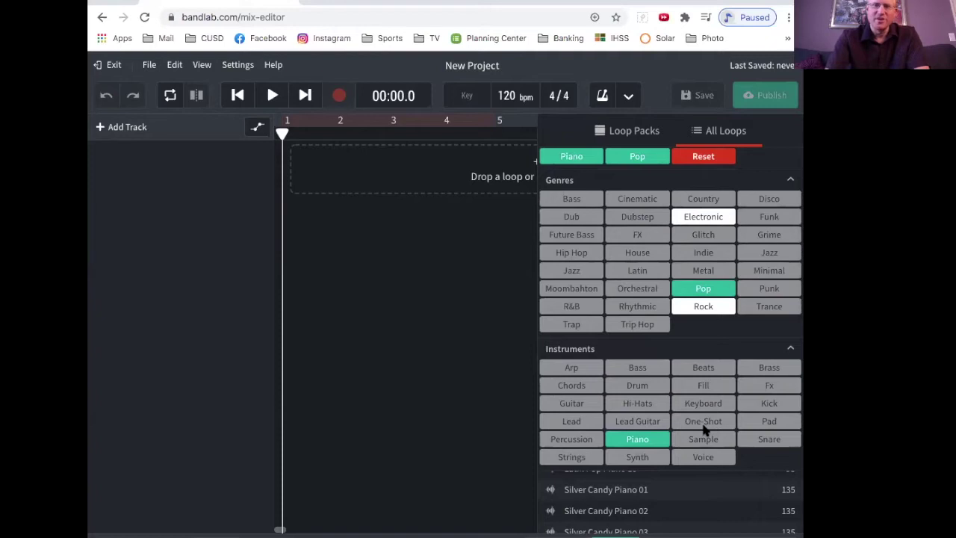
scroll(706, 209, "up", 1)
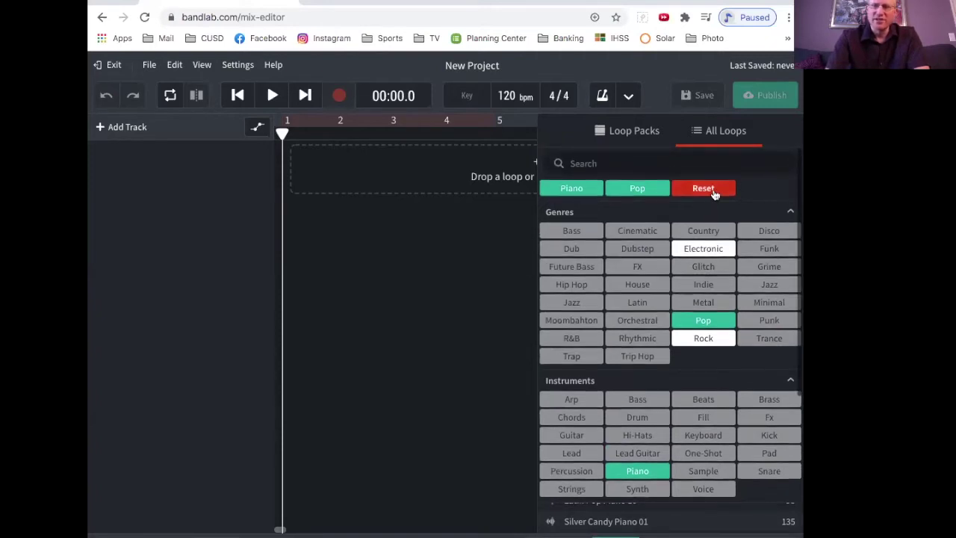
left_click(714, 190)
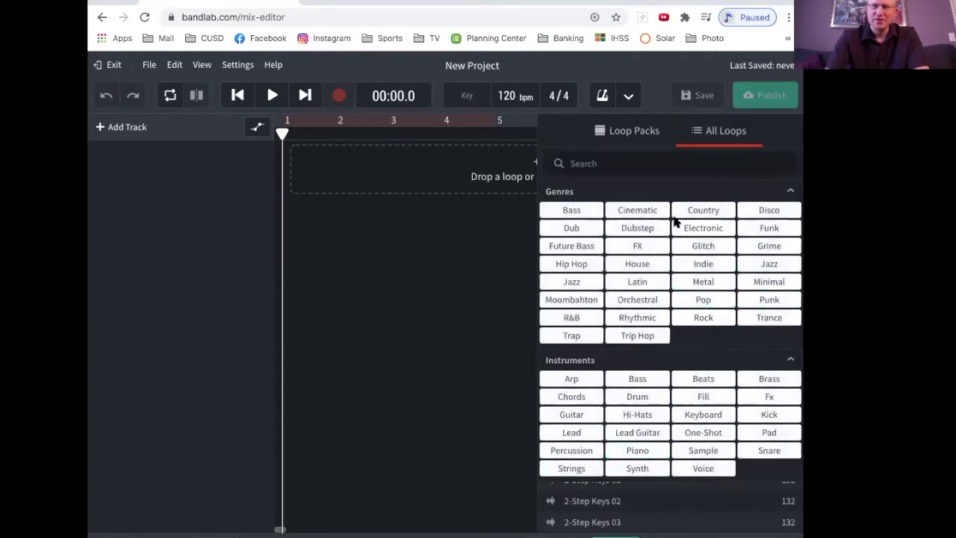
scroll(661, 277, "down", 1)
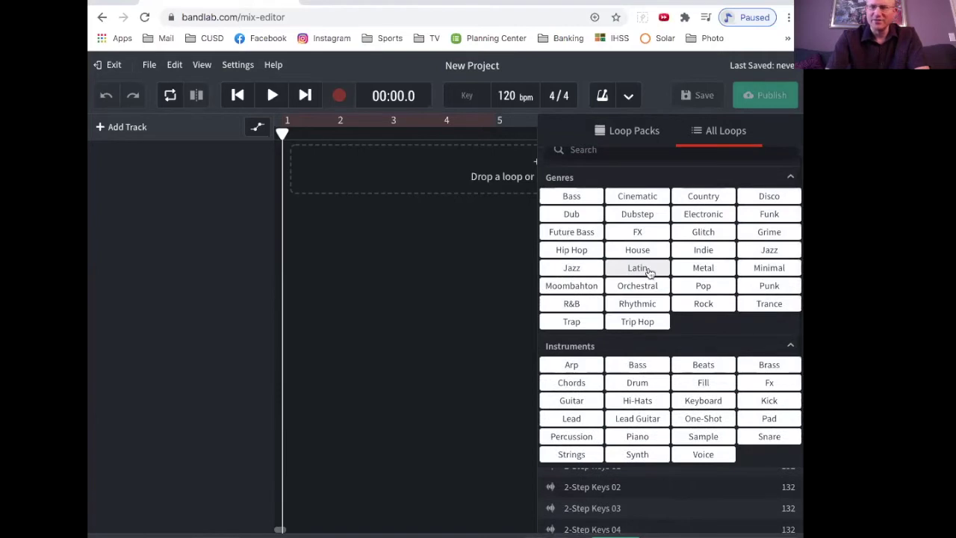
left_click(700, 305)
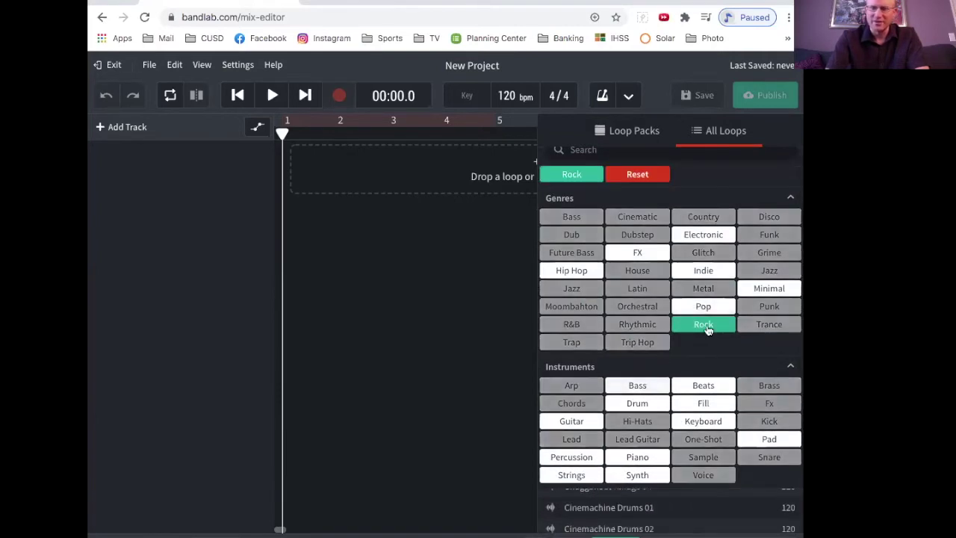
left_click(652, 402)
scroll(663, 506, "down", 10)
scroll(664, 507, "down", 5)
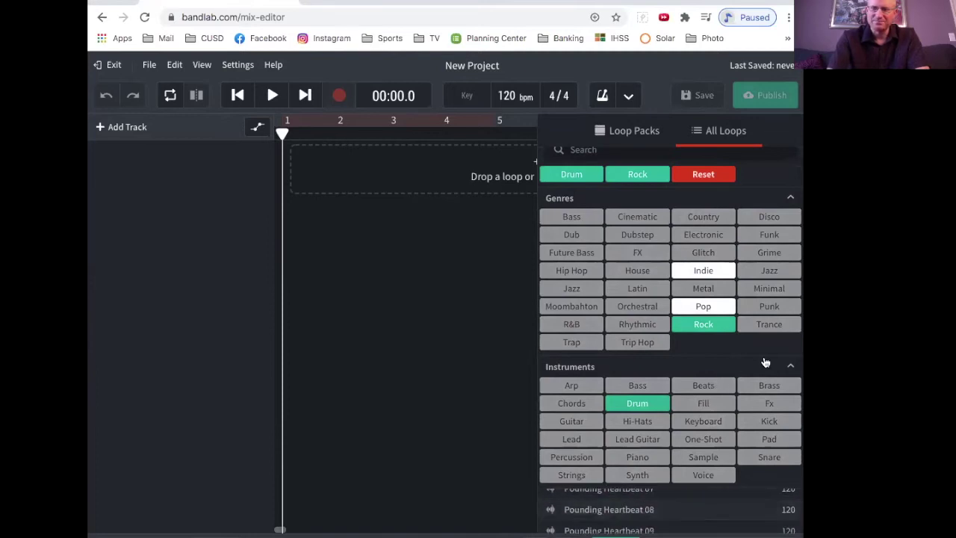
Step: Collapse the Genres and Instruments filter sections and browse the list of rock drum loops
left_click(789, 365)
left_click(790, 198)
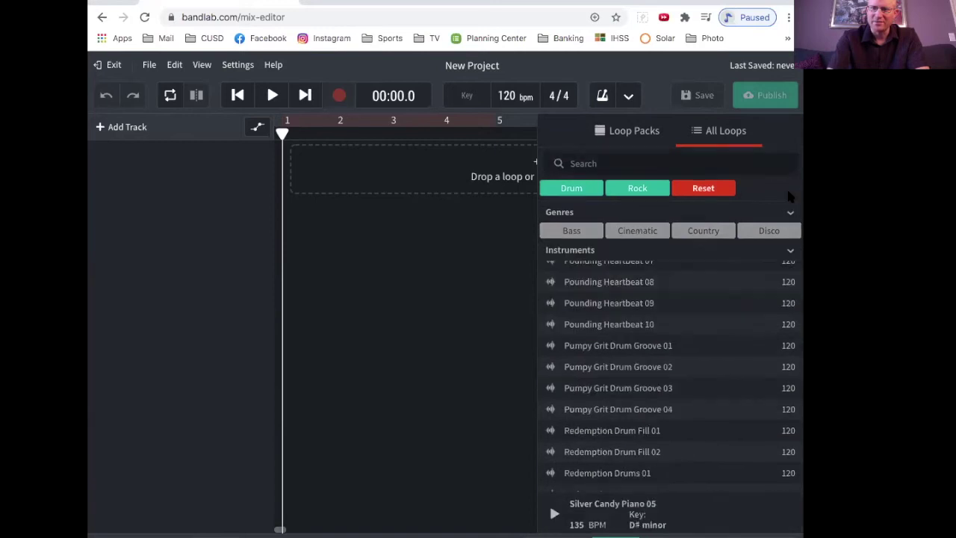
scroll(653, 356, "down", 10)
scroll(654, 357, "up", 15)
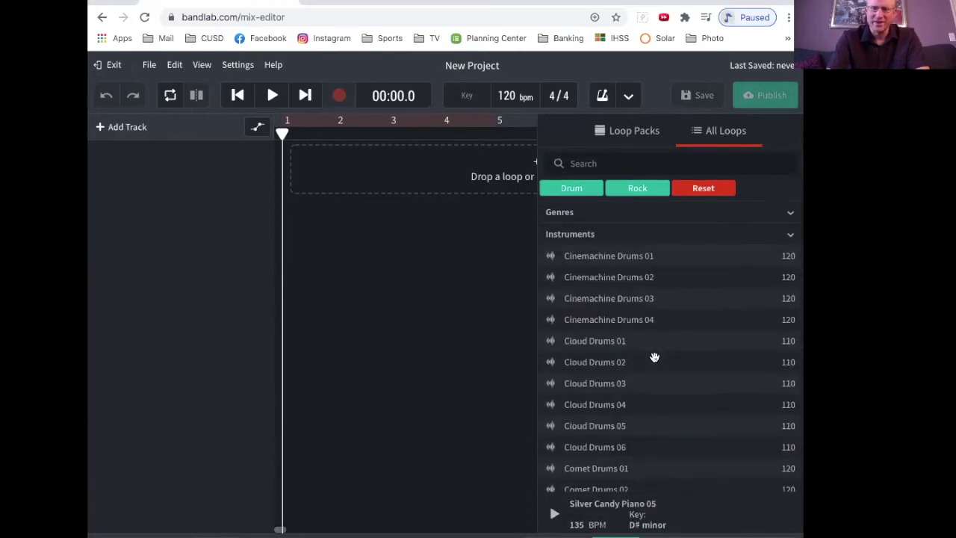
scroll(654, 357, "down", 5)
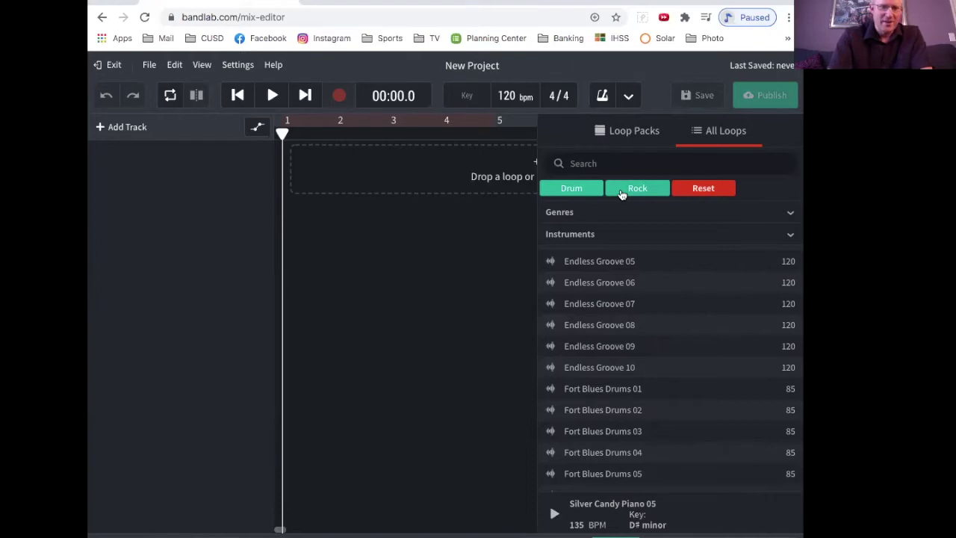
Step: Preview the Endless Groove 06 loop, add it to the project as a new track, and hide the loop library
left_click(626, 279)
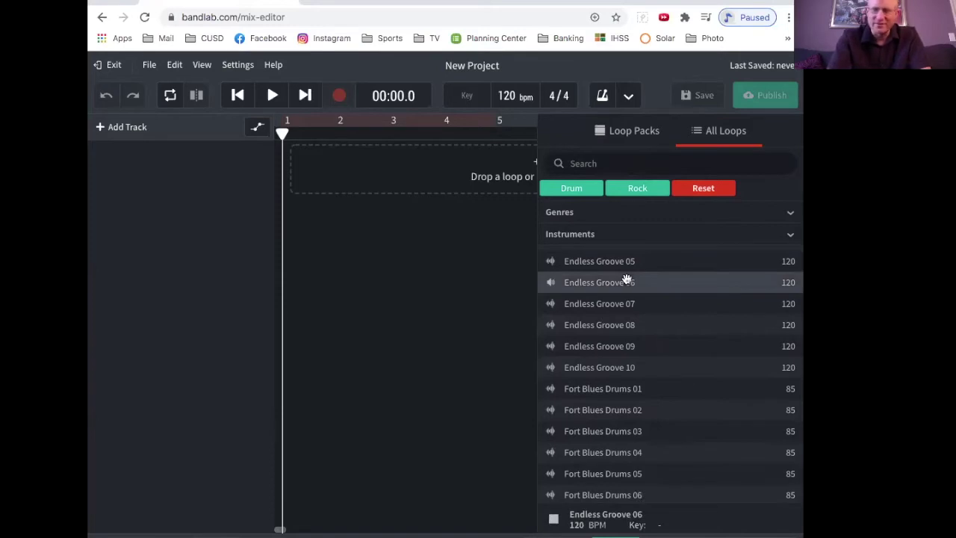
left_click_drag(605, 290, 304, 165)
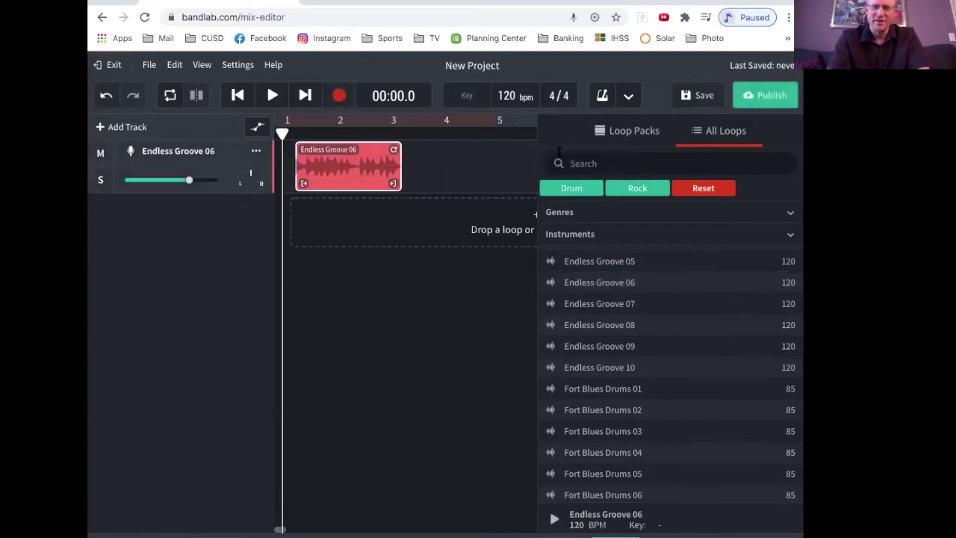
left_click(665, 142)
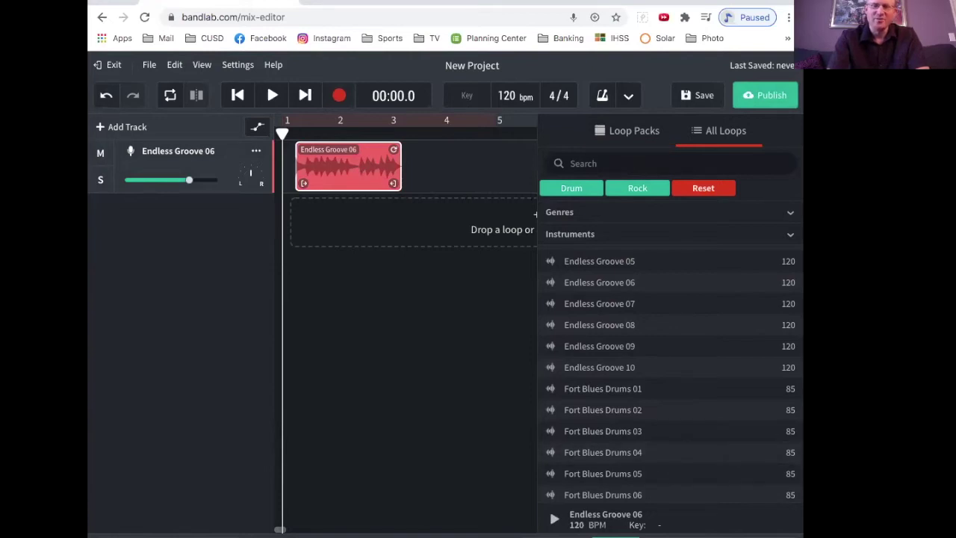
left_click(620, 536)
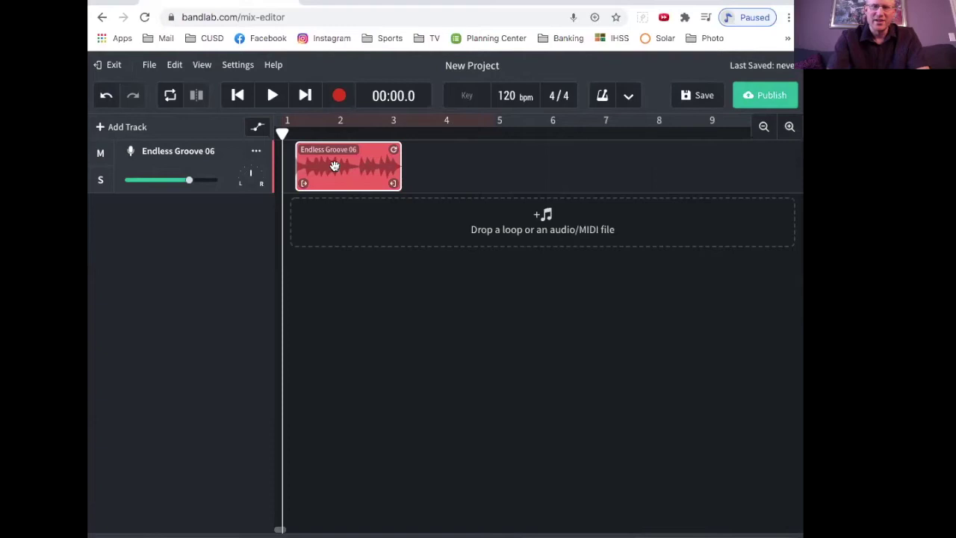
Step: Move the Endless Groove 06 clip to the start of bar 1 and extend its looping to bar 9
left_click_drag(334, 165, 283, 167)
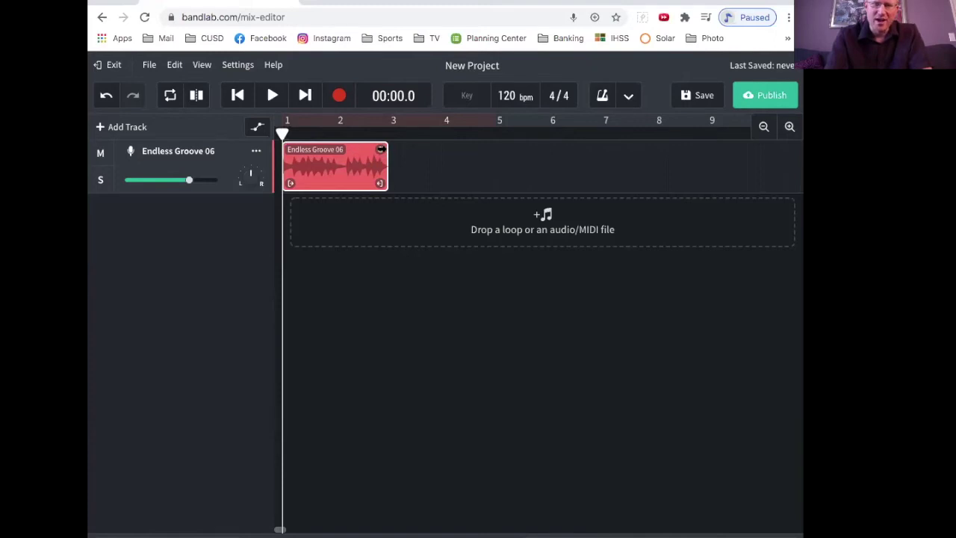
left_click_drag(381, 149, 700, 149)
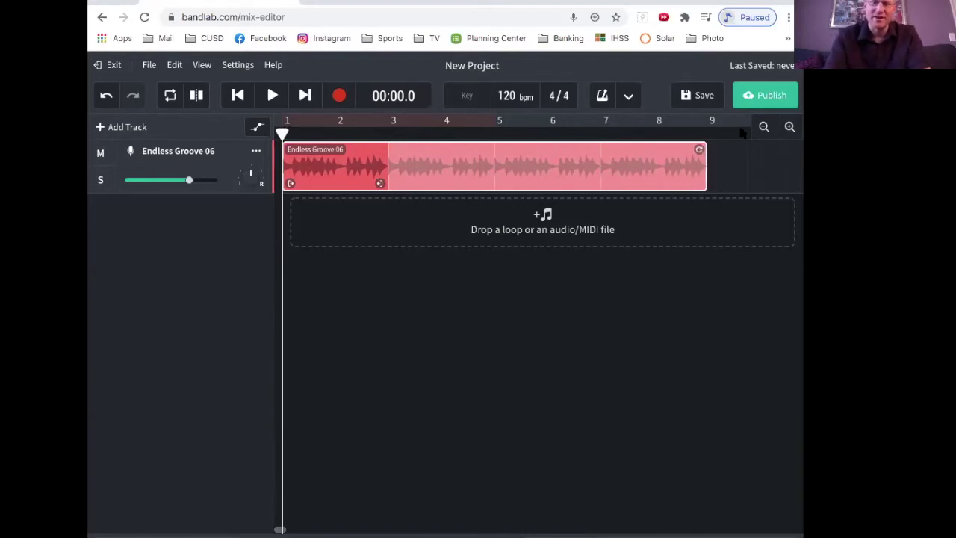
Step: Play the looped Endless Groove 06 track twice from the beginning, returning the playhead to the start each time
key("space")
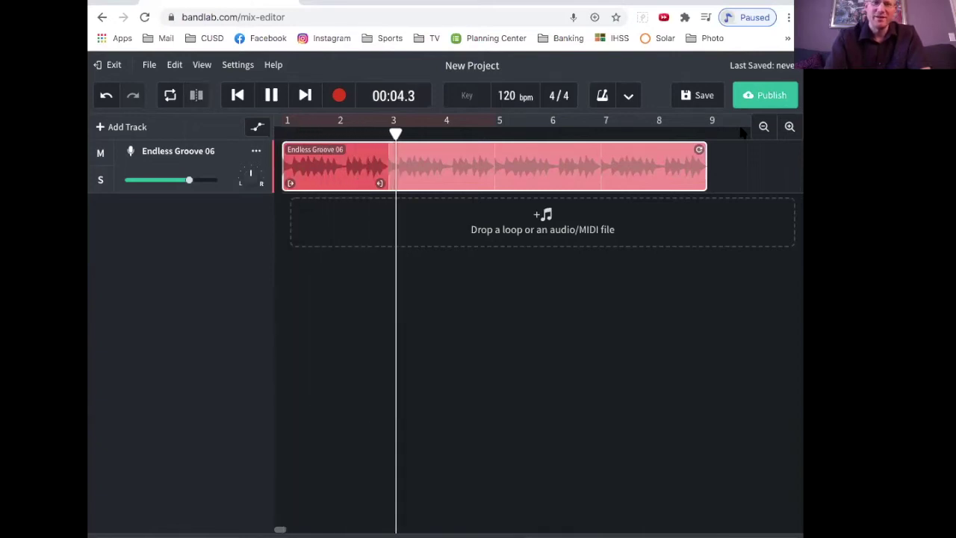
key("space")
key("Home")
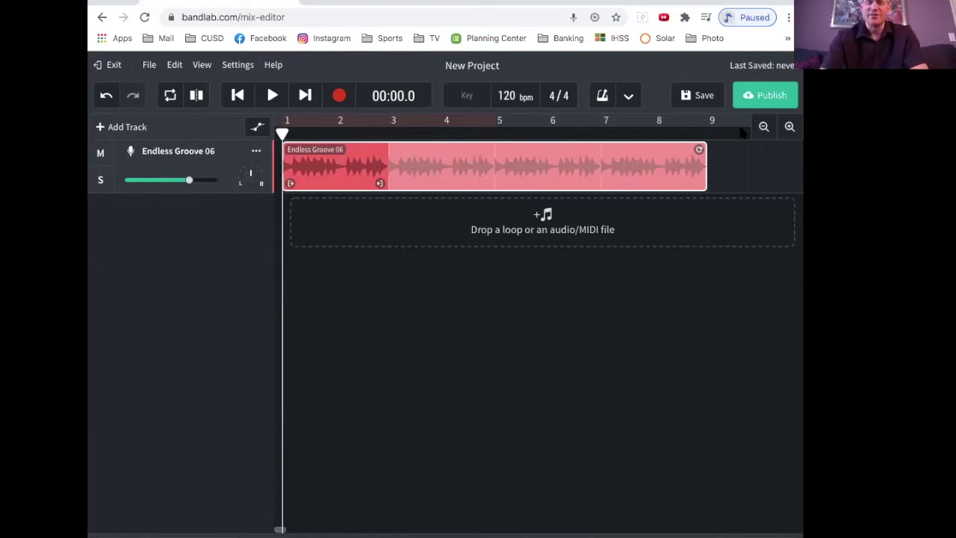
key("space")
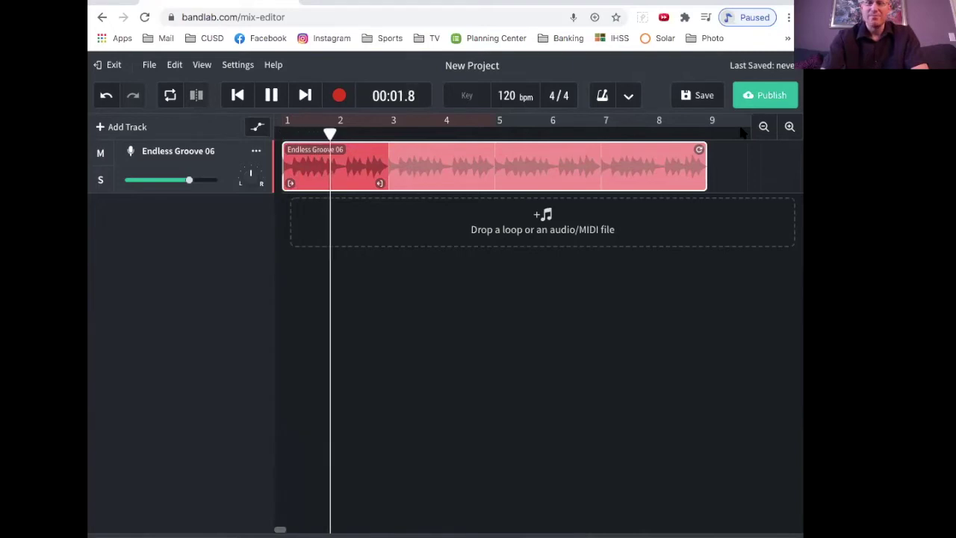
key("space")
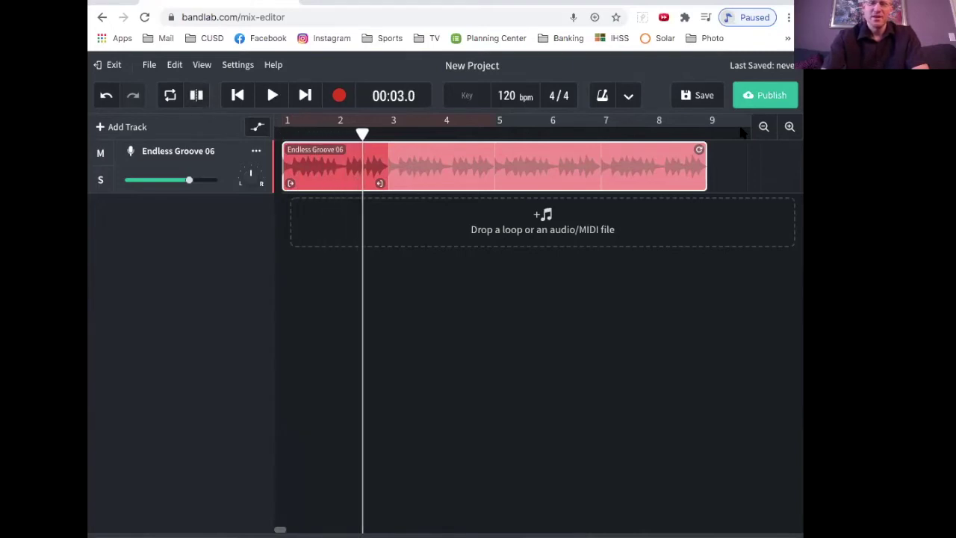
key("Return")
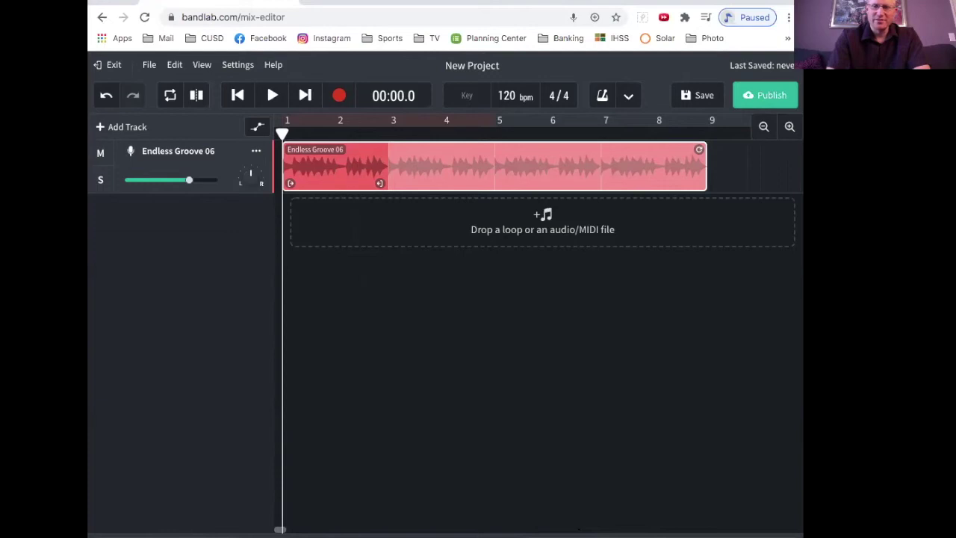
Step: Examine the Lyrics/Notes area, the loop library and the MIDI Mappings, closing each one again
left_click(557, 536)
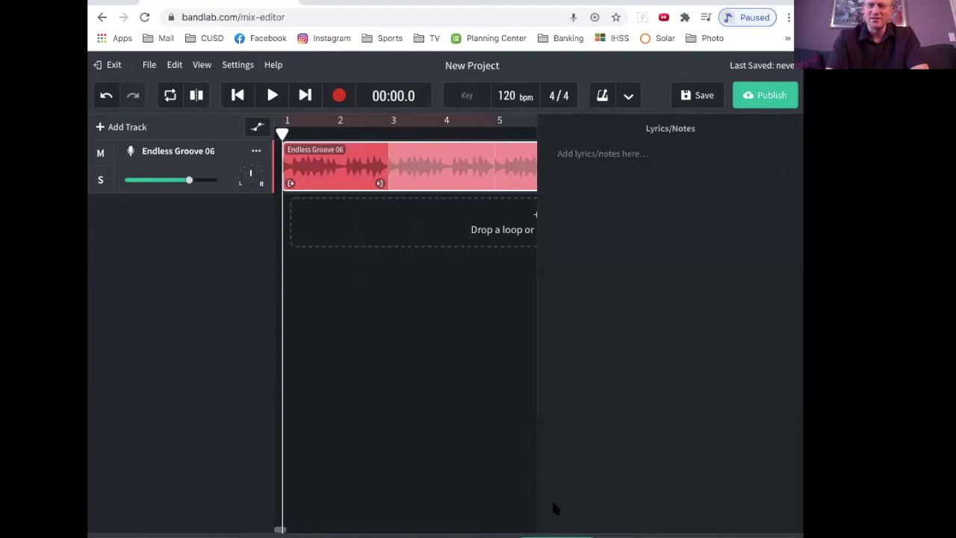
left_click(557, 536)
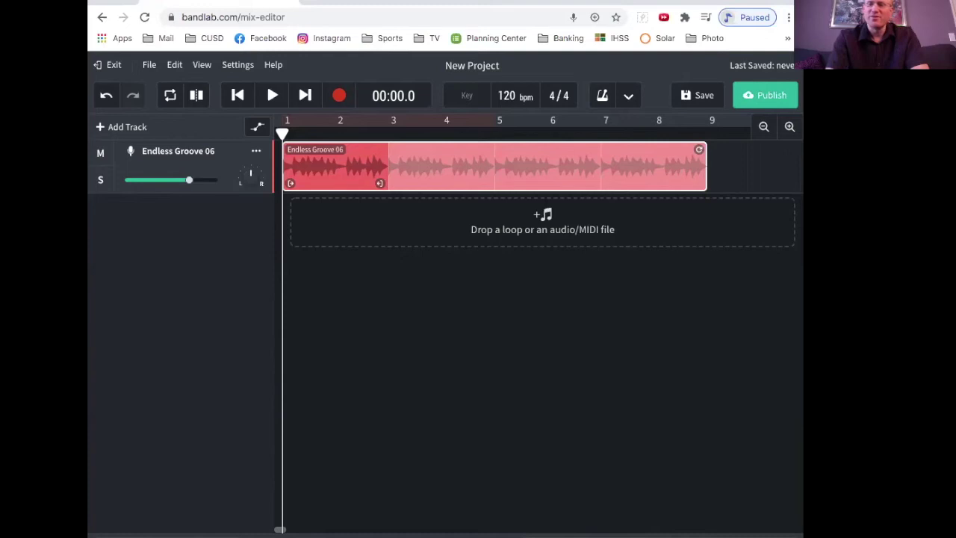
left_click(615, 534)
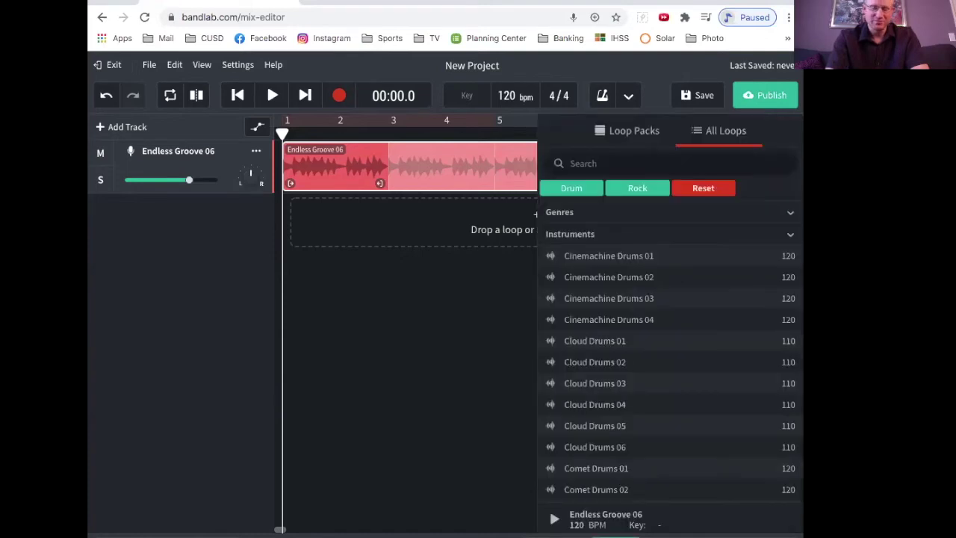
left_click(615, 535)
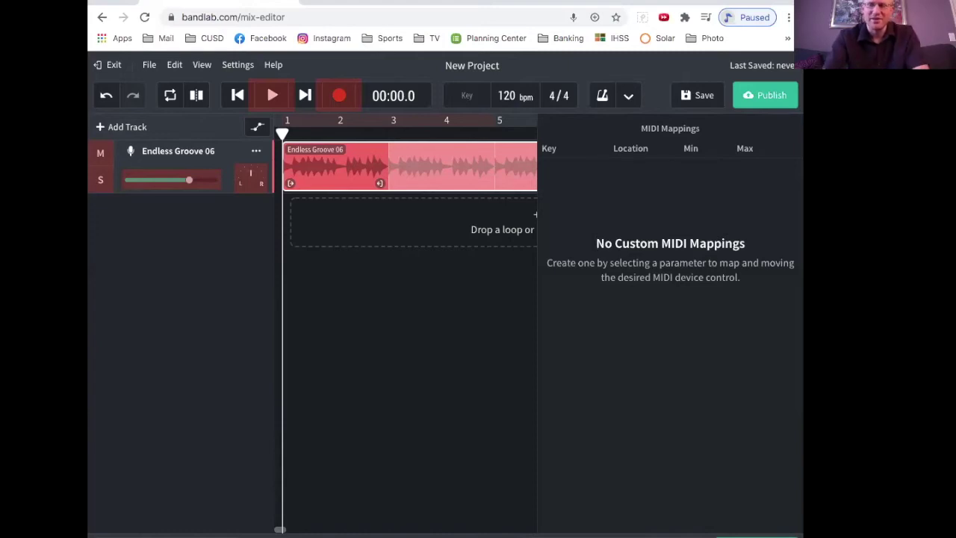
left_click(757, 536)
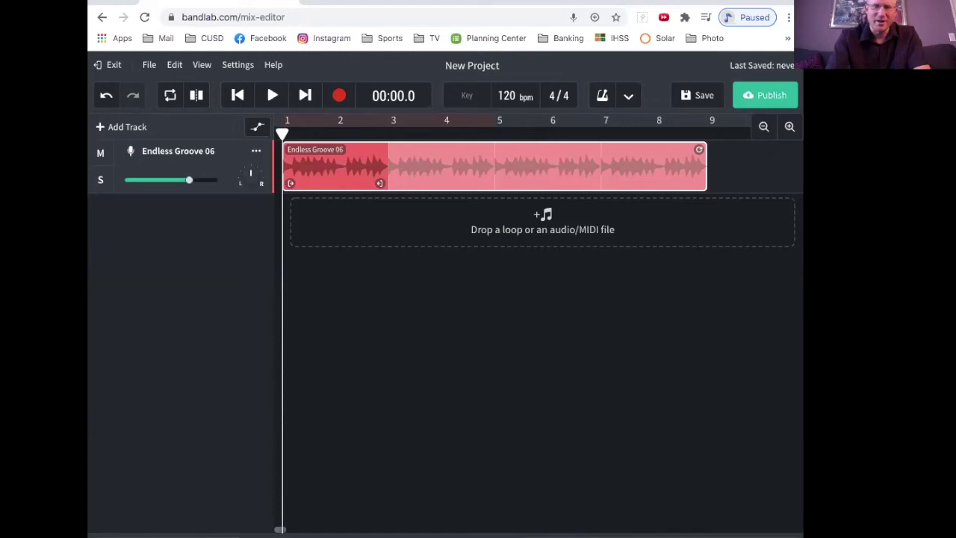
Step: Rename the project to "My Cool New Song"
left_click(510, 68)
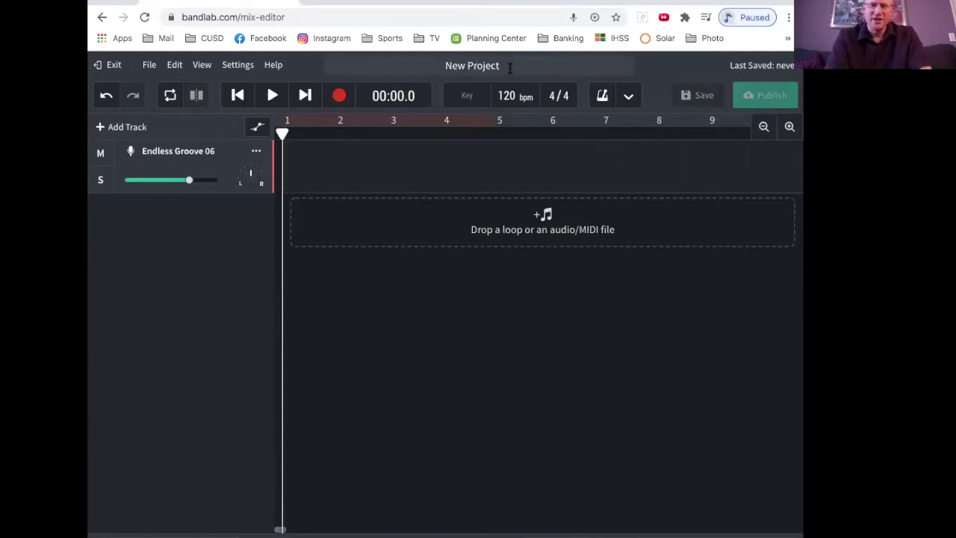
left_click_drag(511, 67, 433, 67)
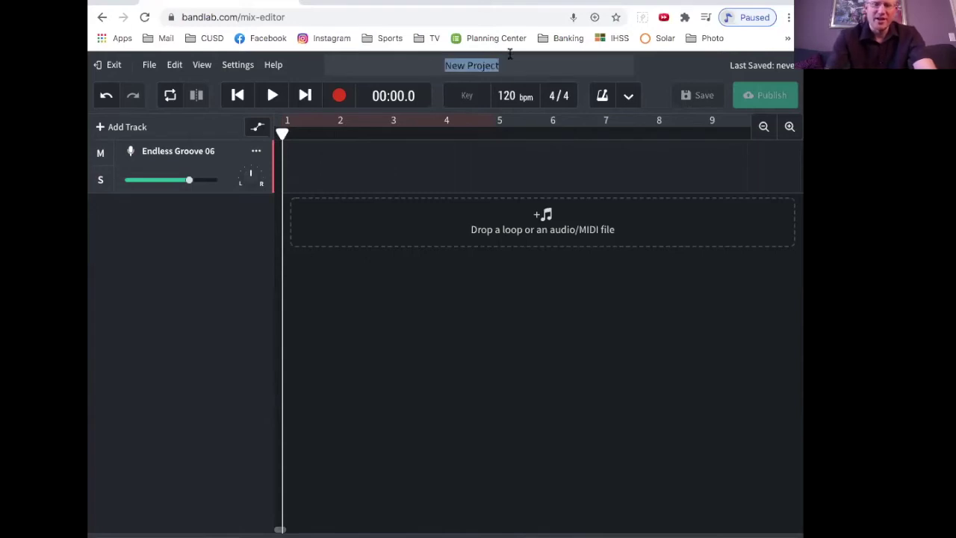
type("My Cool New Song")
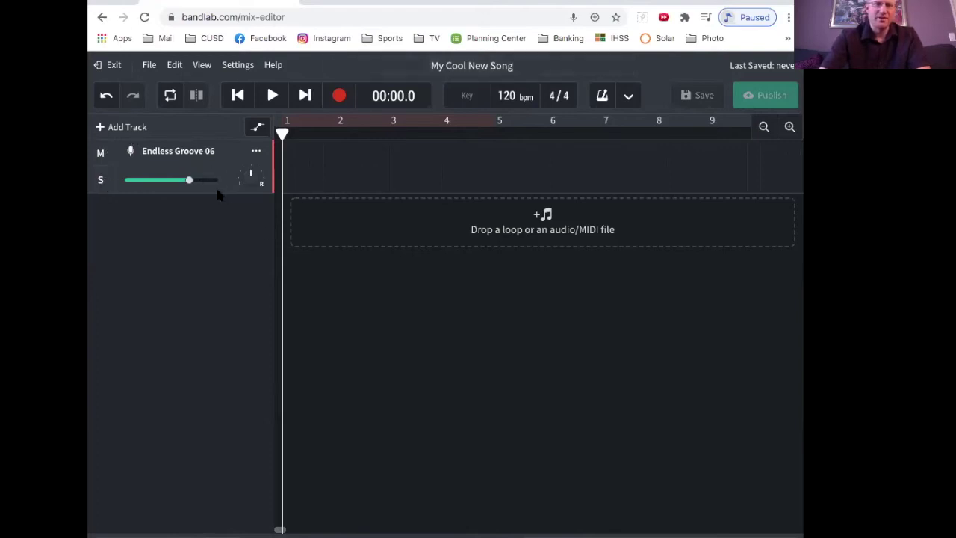
Step: Add a new virtual Instruments track to the project
left_click(103, 128)
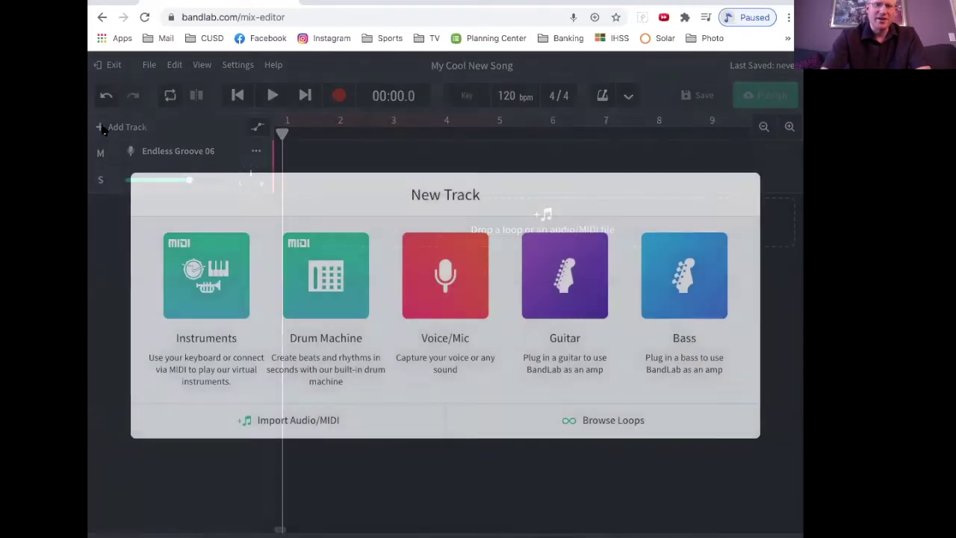
left_click(218, 280)
Step: Rename the Endless Groove 06 track to "Drums"
left_click(256, 156)
left_click(256, 154)
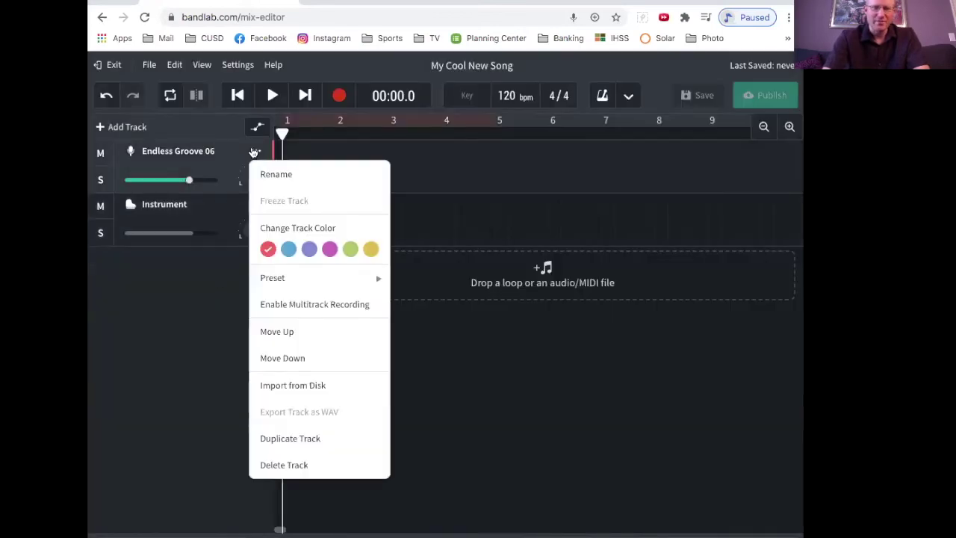
left_click(288, 175)
type("Dr")
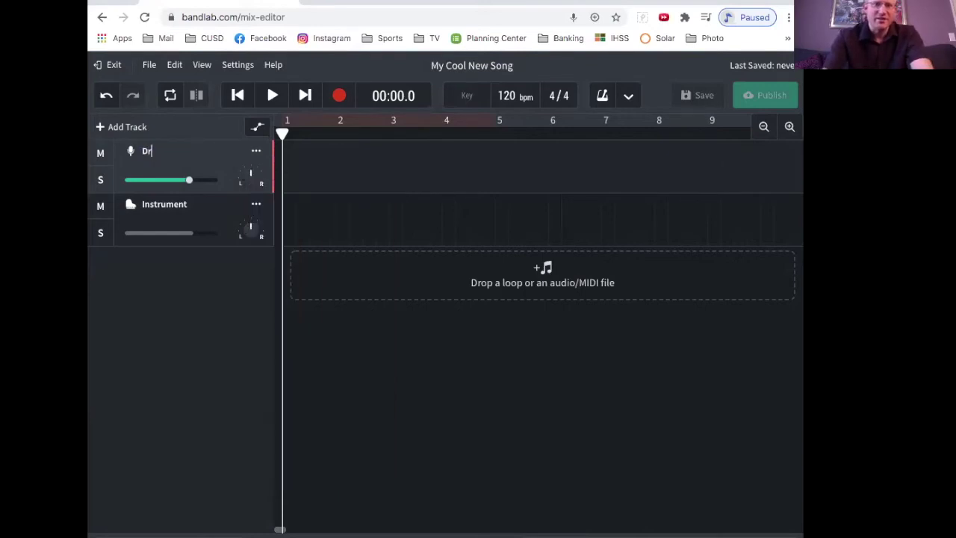
type("ums")
key("Return")
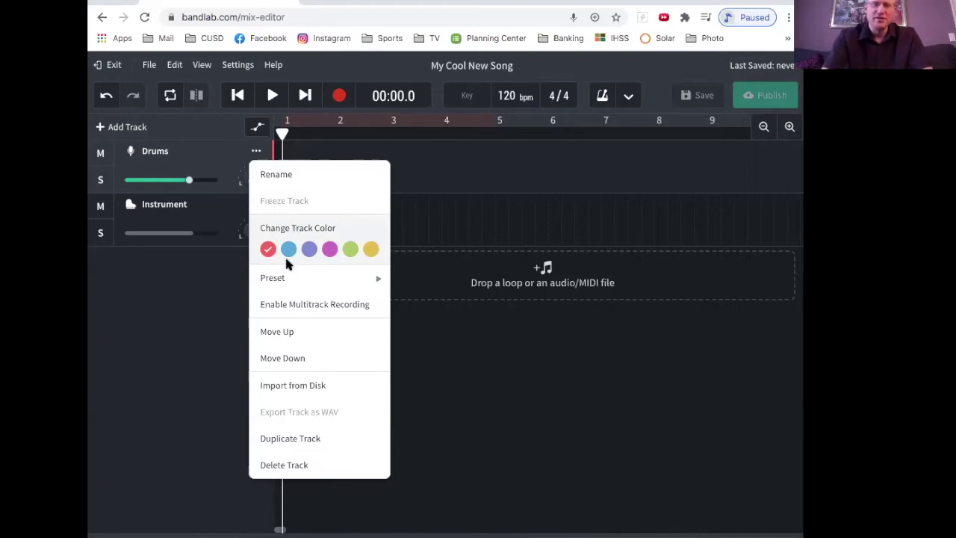
mouse_move(314, 276)
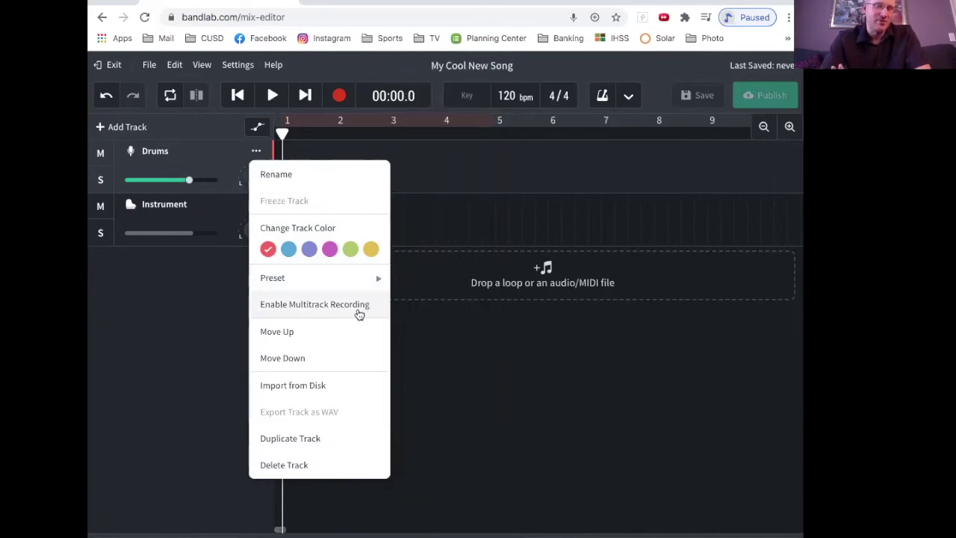
Step: Delete the Drums track from the project
mouse_move(363, 287)
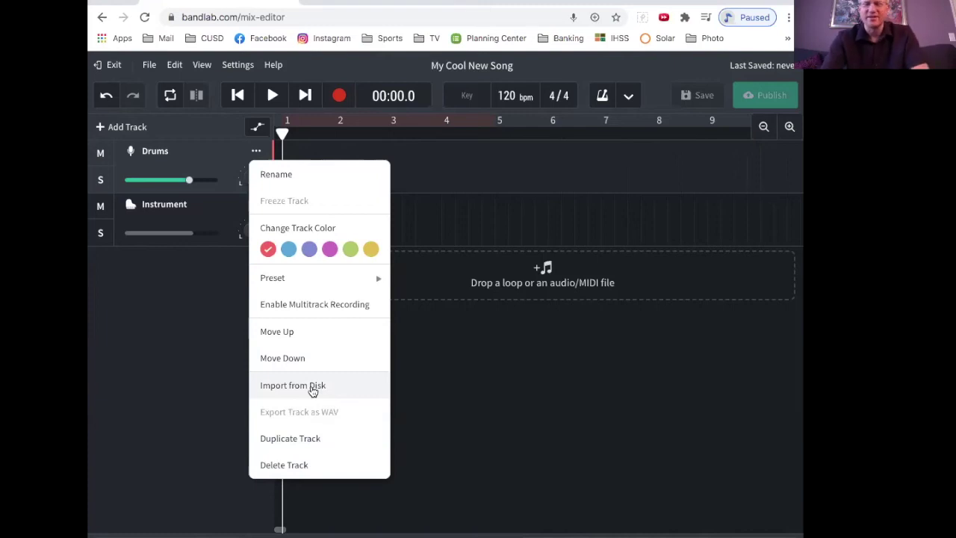
left_click(291, 464)
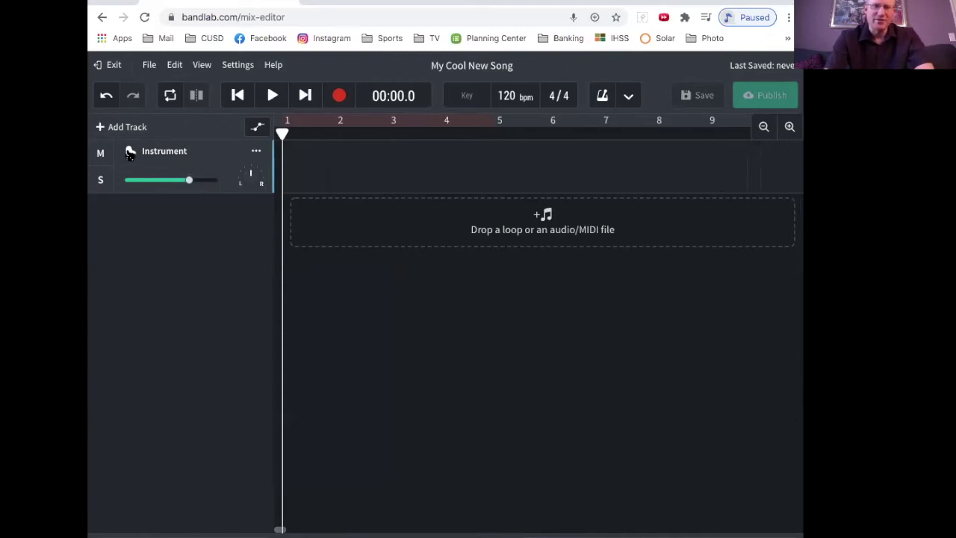
Step: Open the Instrument track's Grand Piano keyboard and try out single notes across its white and black keys
left_click(130, 153)
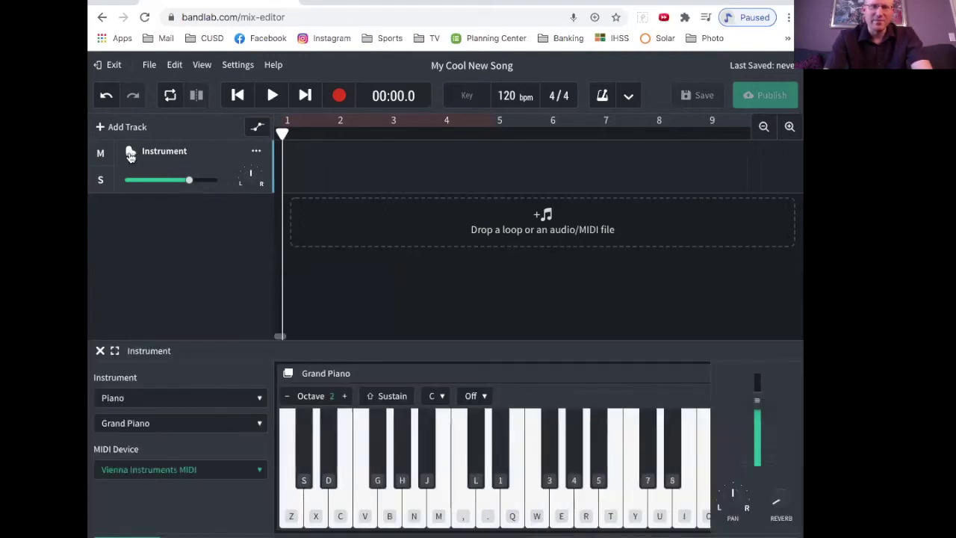
left_click(415, 514)
left_click(487, 509)
left_click(511, 509)
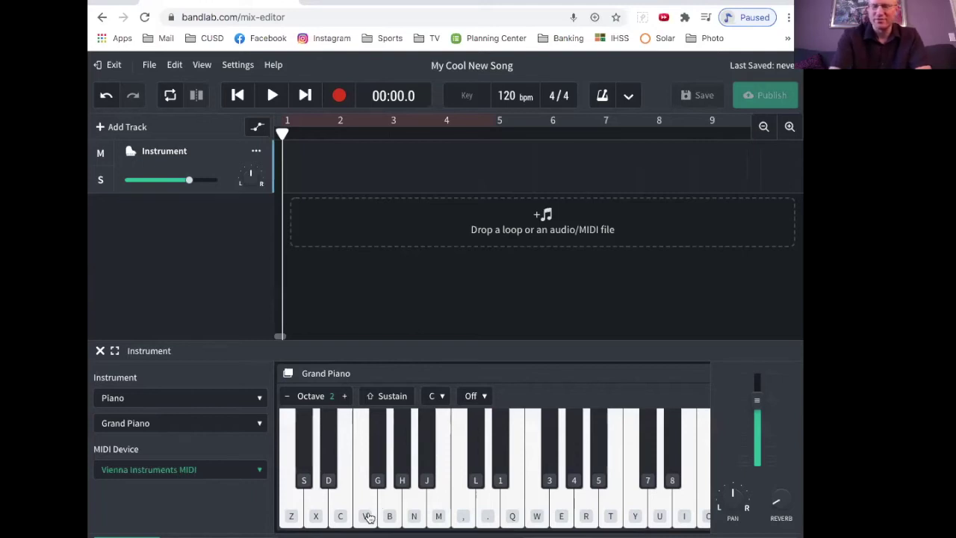
key("z")
key("c")
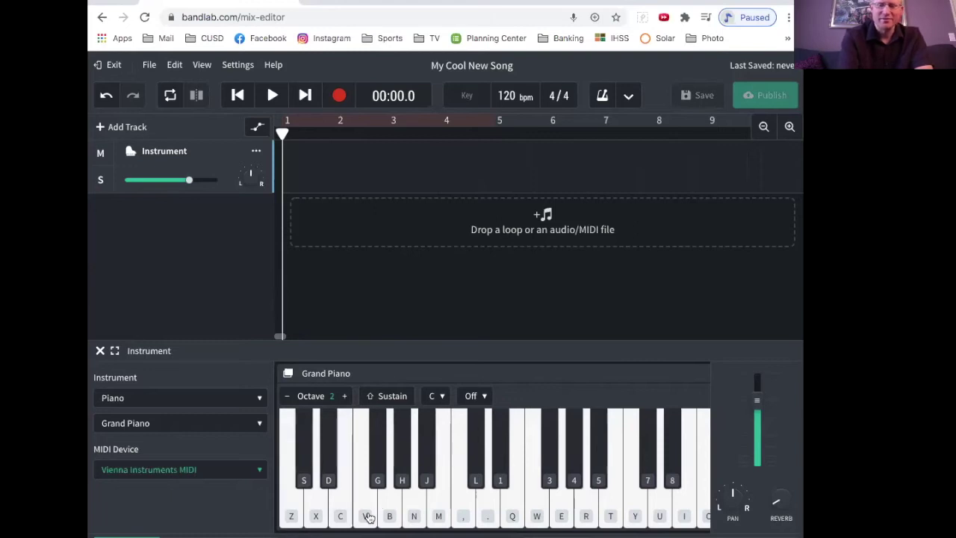
key("z")
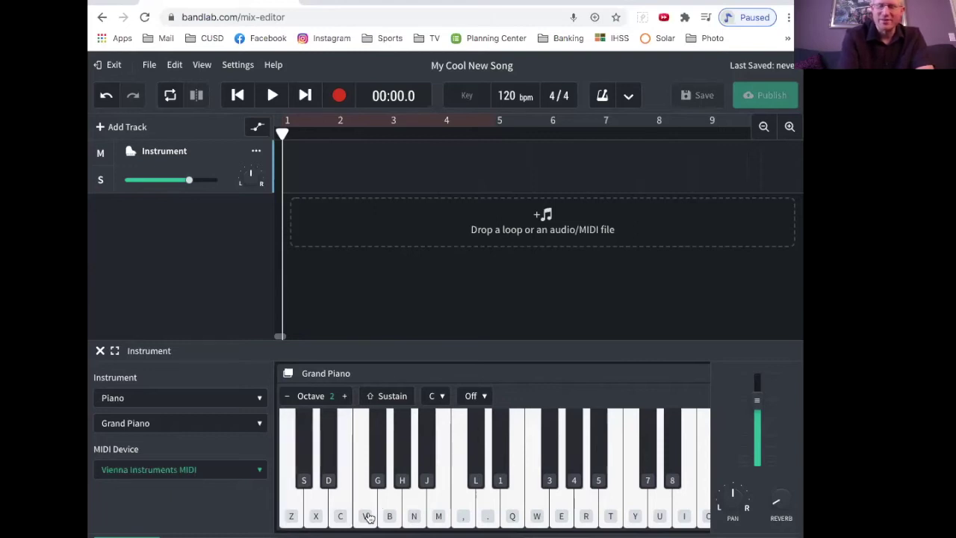
key("c")
key("b")
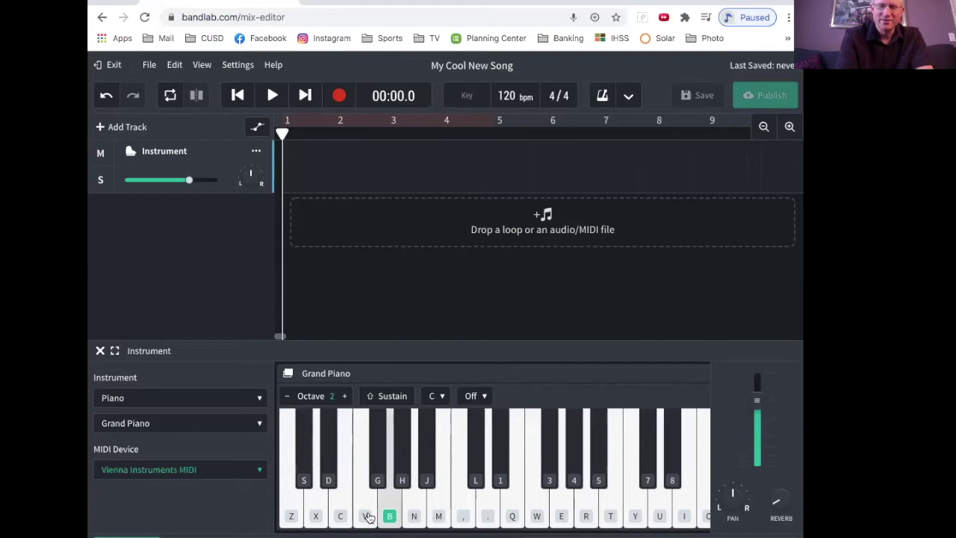
key("comma")
key("q")
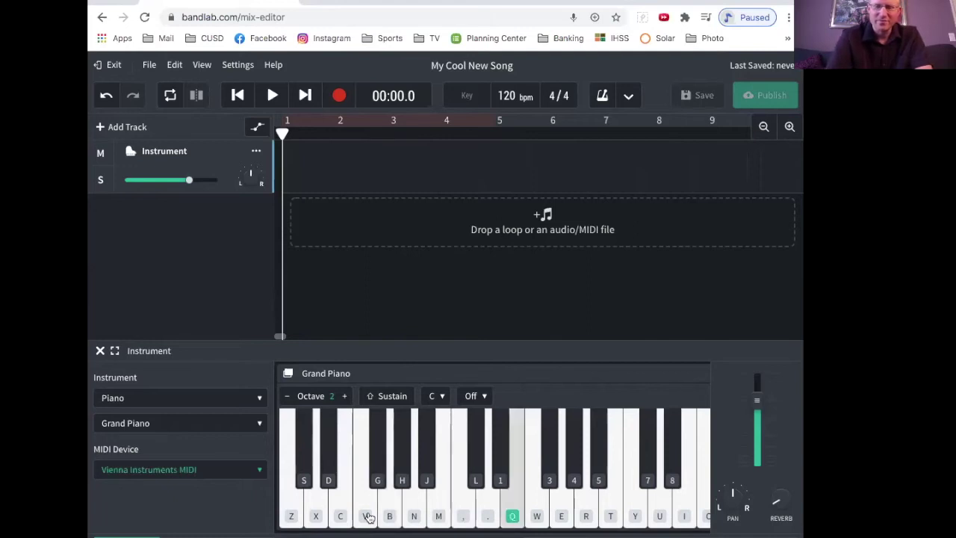
key("q")
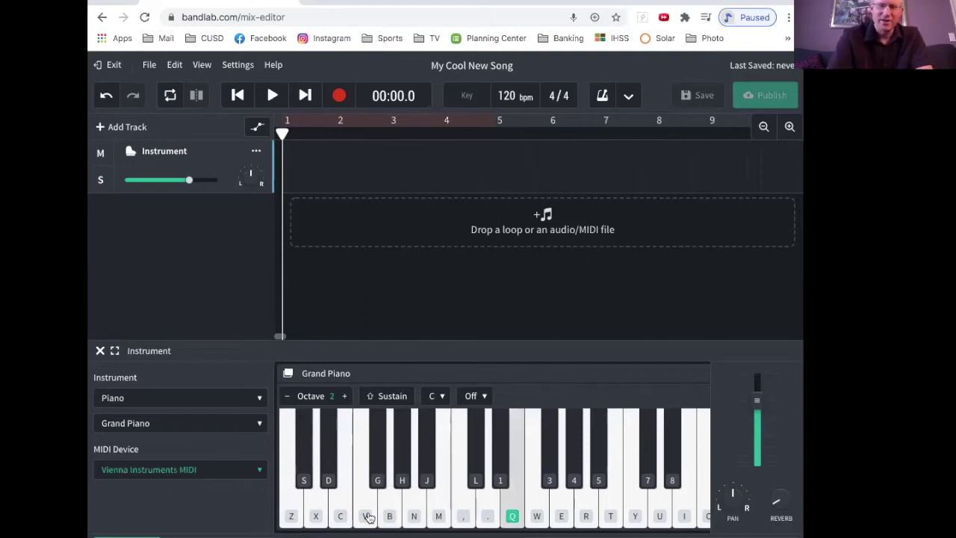
key("l")
key("1")
key("7")
key("8")
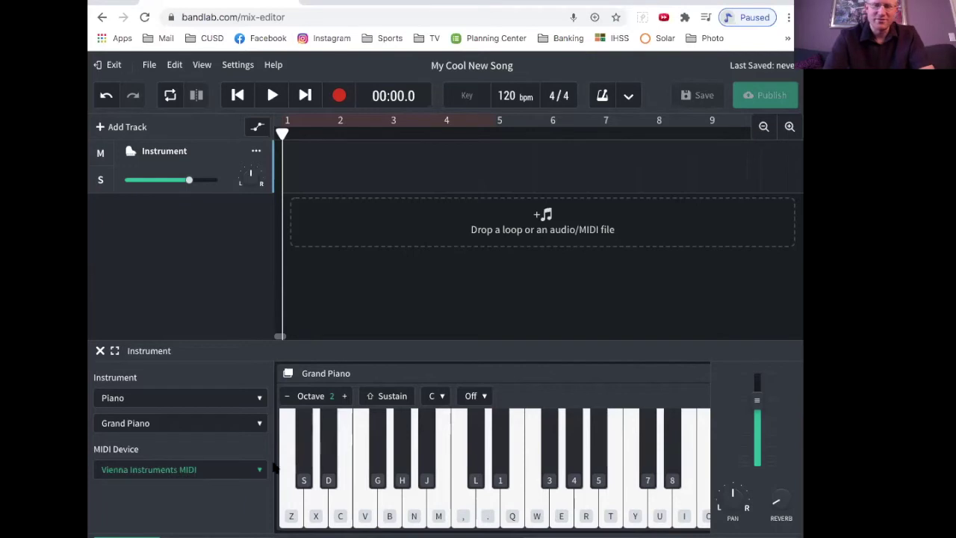
Step: Try out a few three-note chords on the Grand Piano keyboard at octave 2
key("c")
key("m")
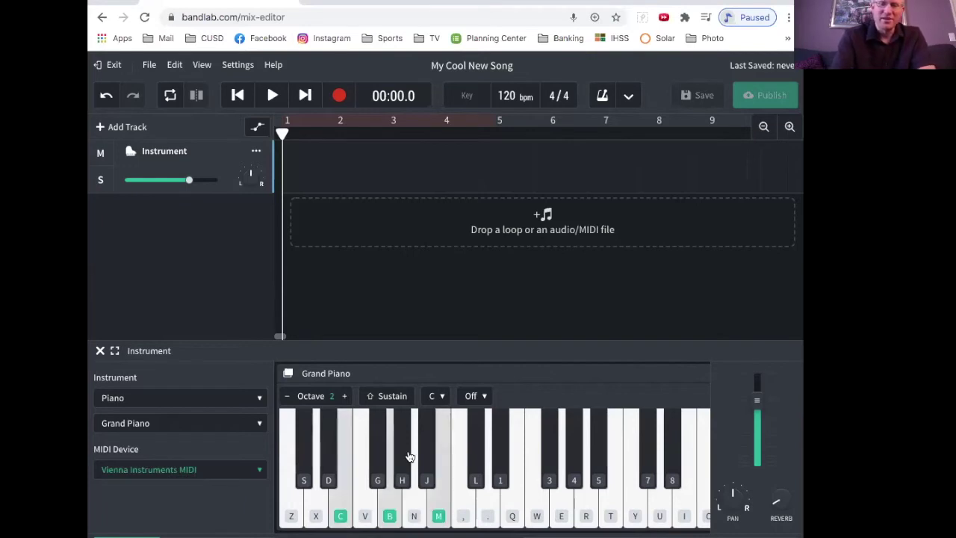
key("v")
key("comma")
key("b")
key("m")
key("period")
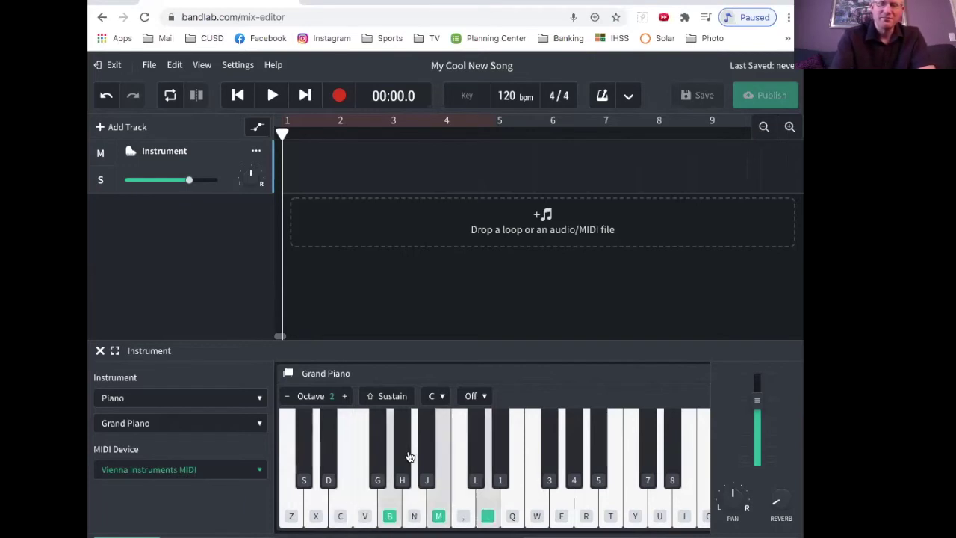
key("c")
key("b")
key("m")
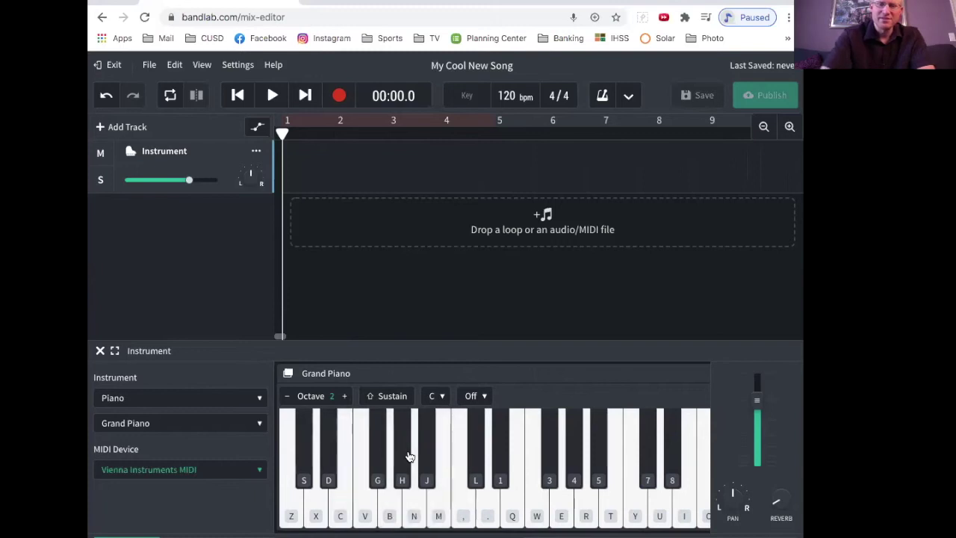
Step: Raise the Grand Piano keyboard to octave 5 and try out a run of notes and two-note combinations
left_click(345, 397)
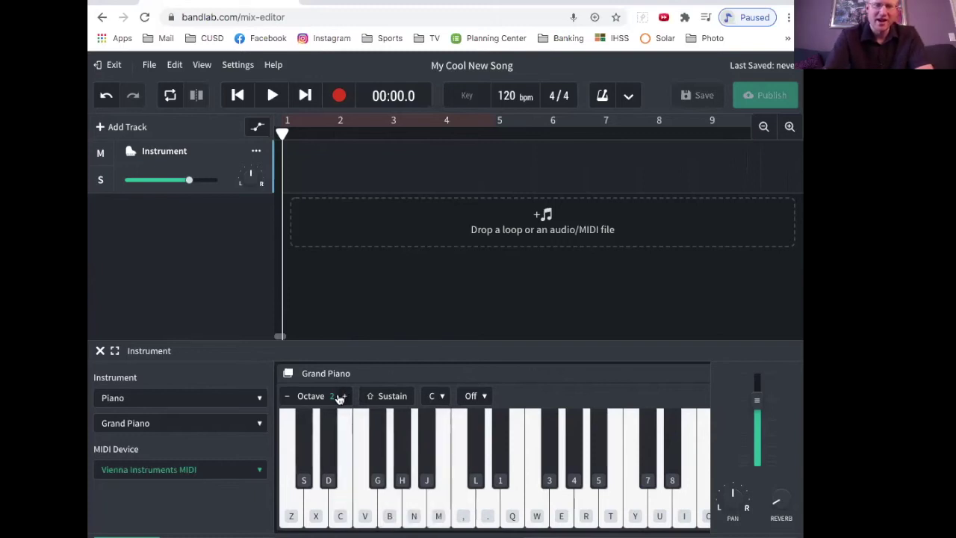
key("g")
key("j")
key("g")
key("j")
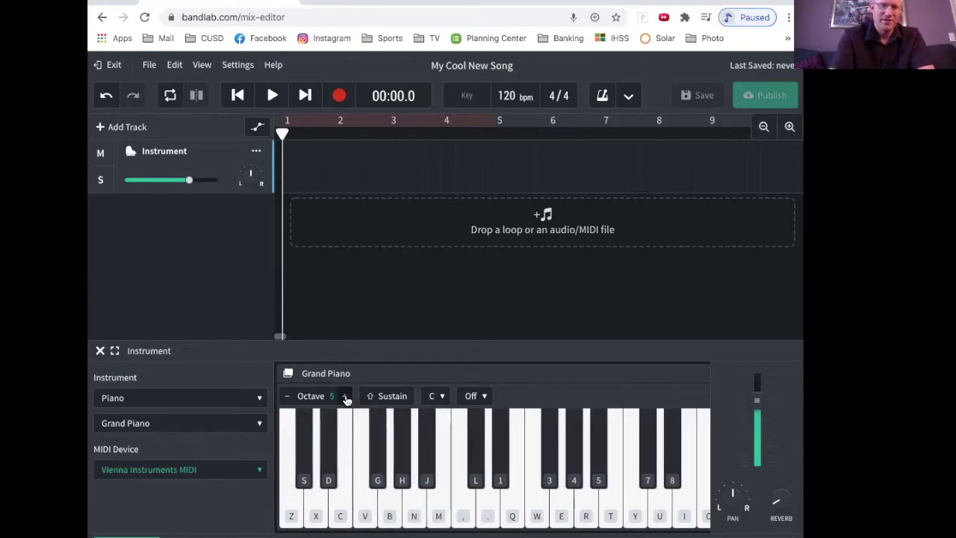
key("n")
key("comma")
key("m")
key("period")
key("comma")
key("q")
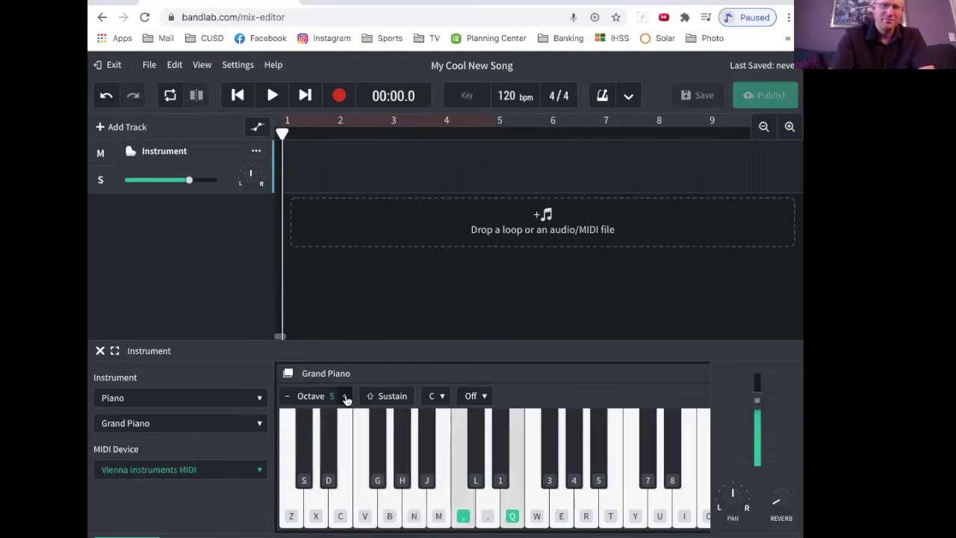
key("comma")
key("q")
key("m")
key("b")
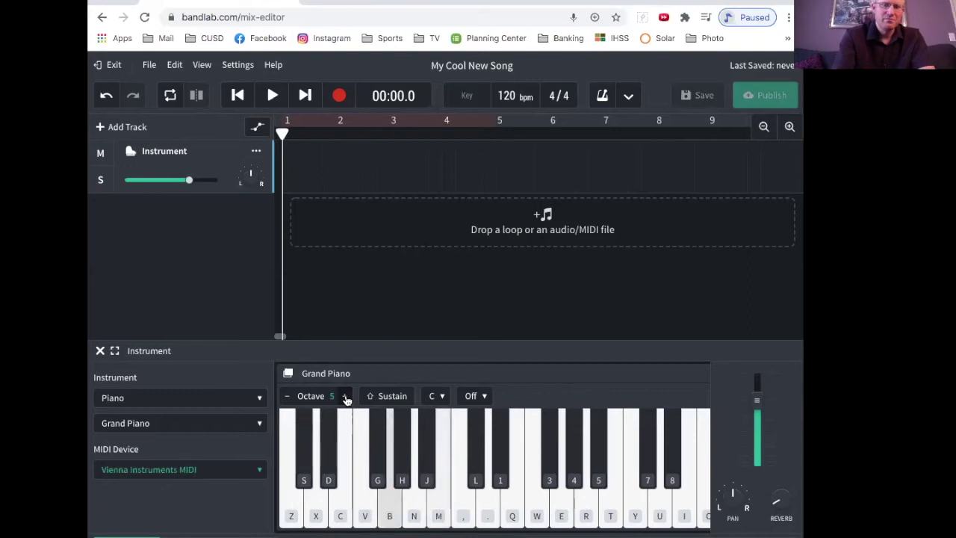
key("comma")
key("c")
key("comma")
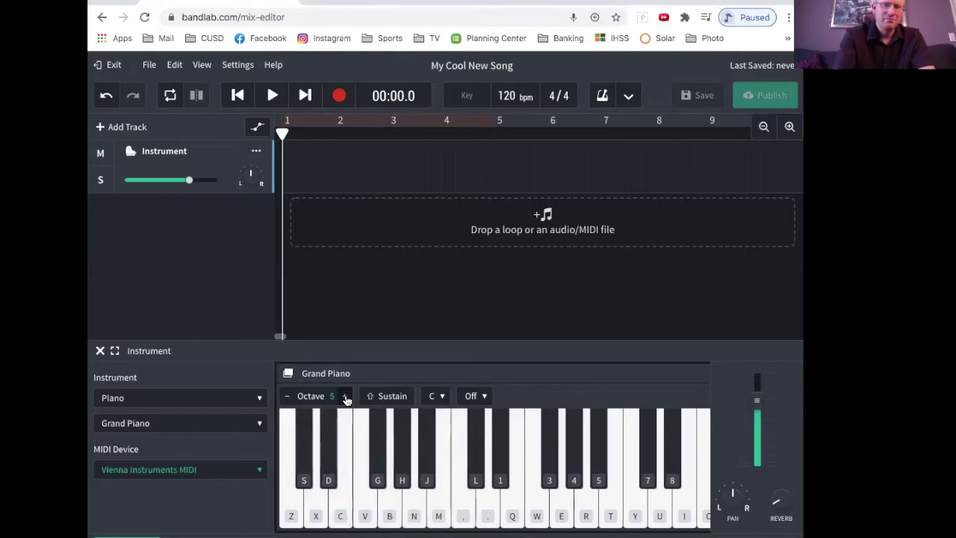
key("v")
key("comma")
key("c")
key("b")
key("comma")
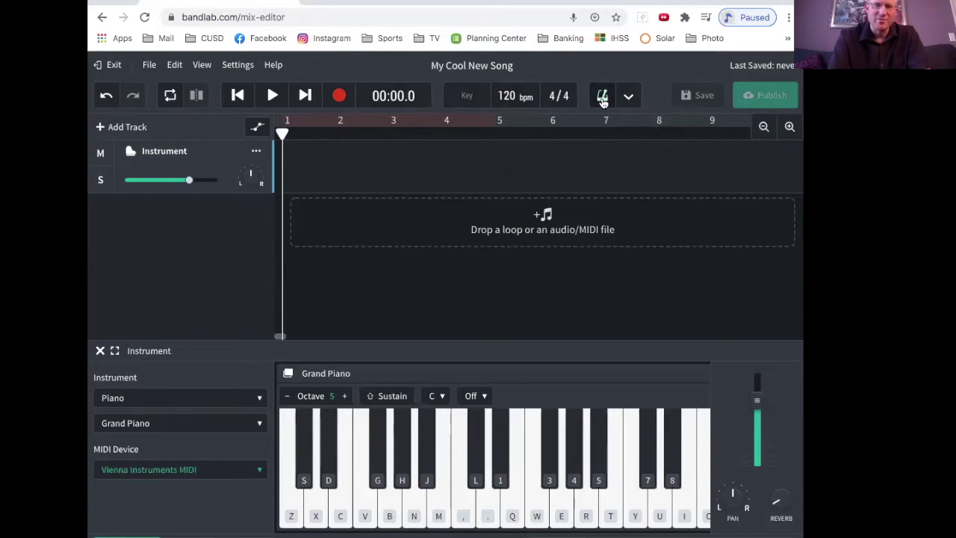
Step: Turn on the metronome and record a Grand Piano melody of about five bars on the Instrument track from the start
left_click(603, 100)
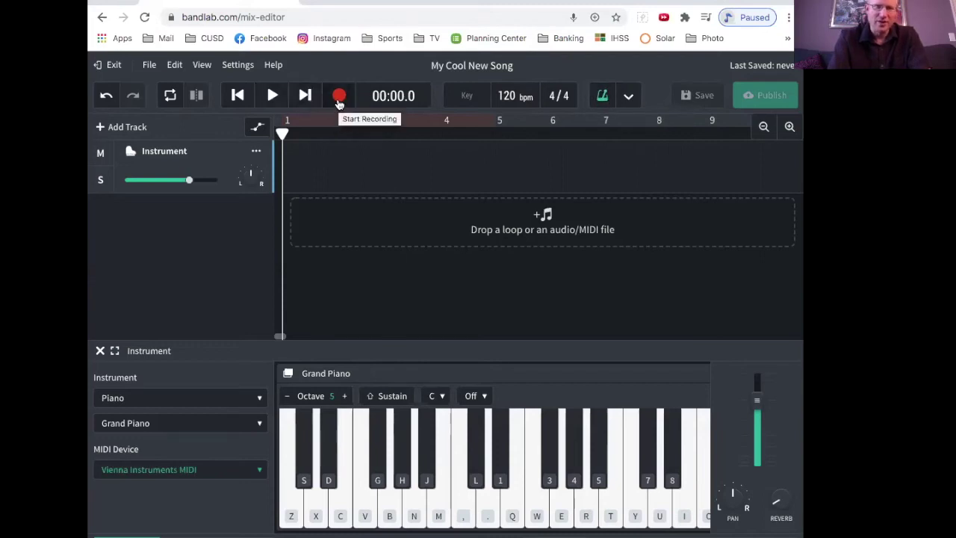
left_click(339, 97)
left_click(339, 99)
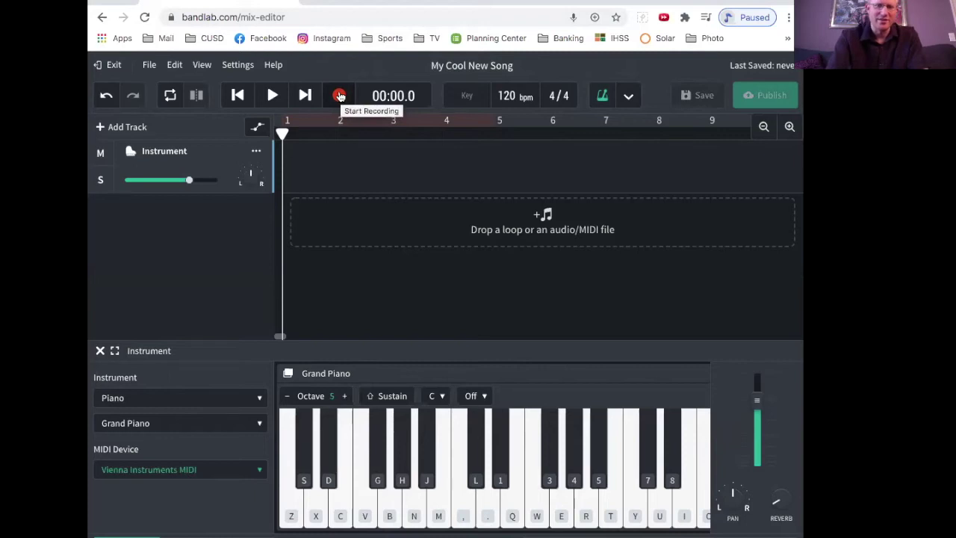
left_click(339, 95)
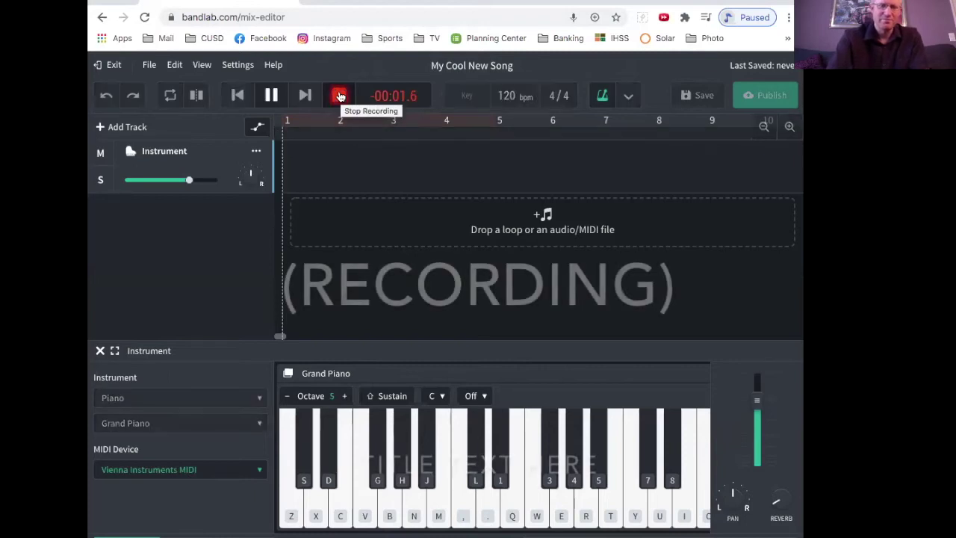
key("b")
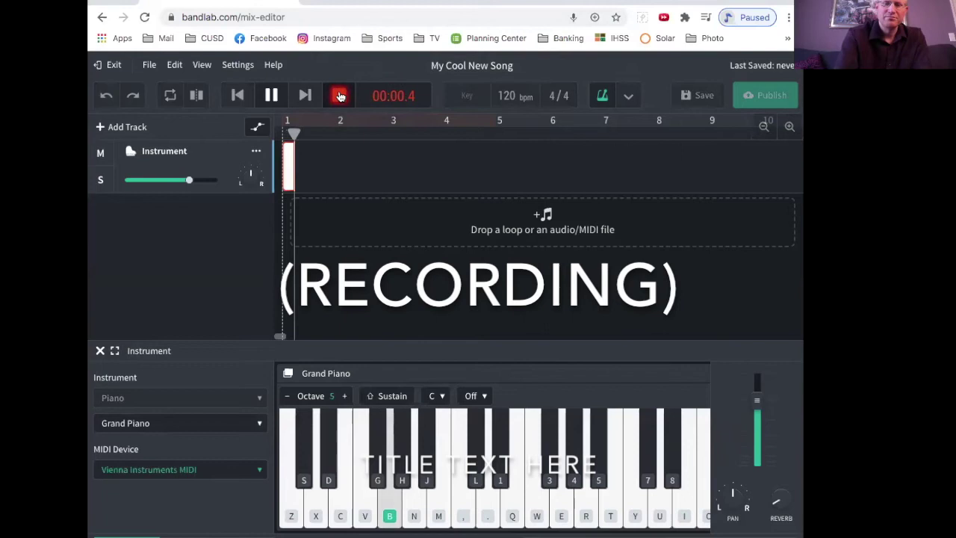
key("comma")
key("q")
key("comma")
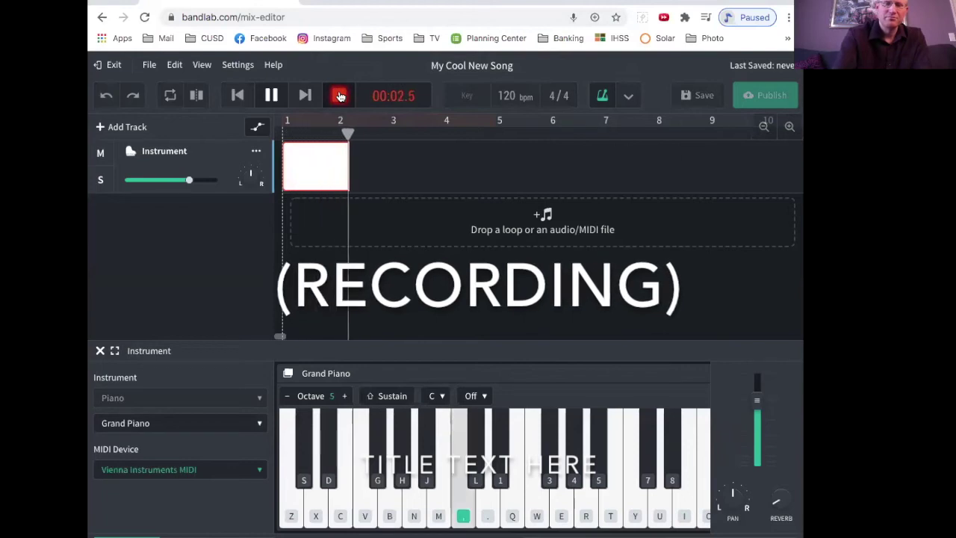
key("b")
key("comma")
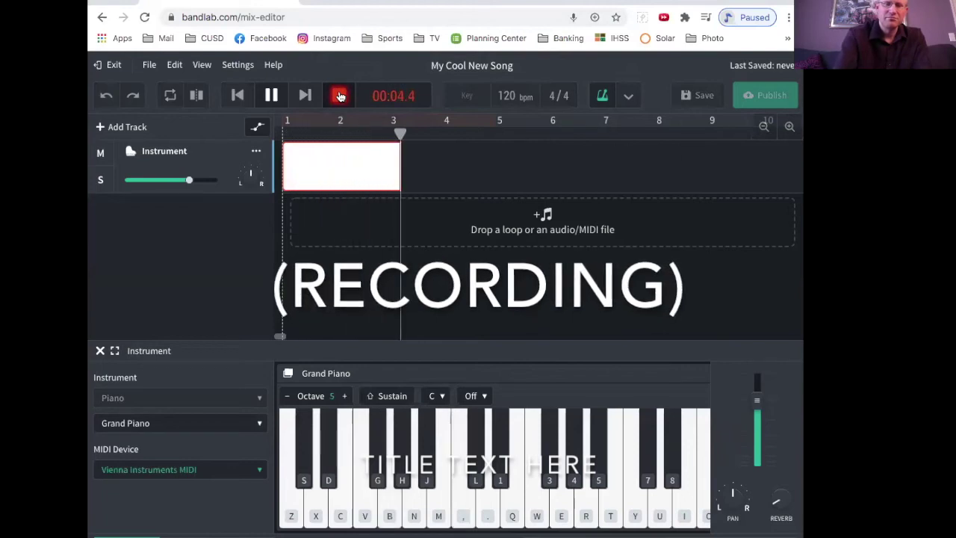
key("b")
key("n")
key("b")
key("comma")
key("b")
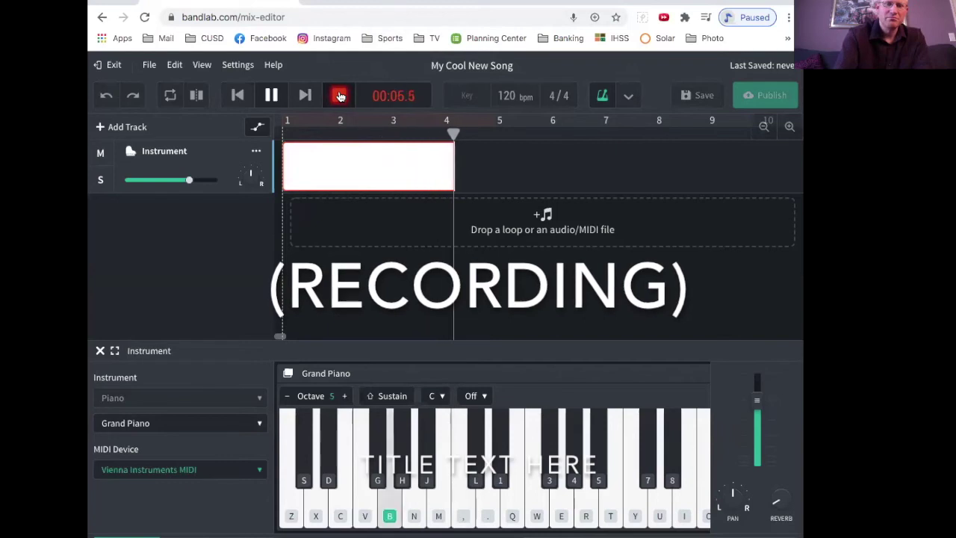
key("m")
key("b")
key("comma")
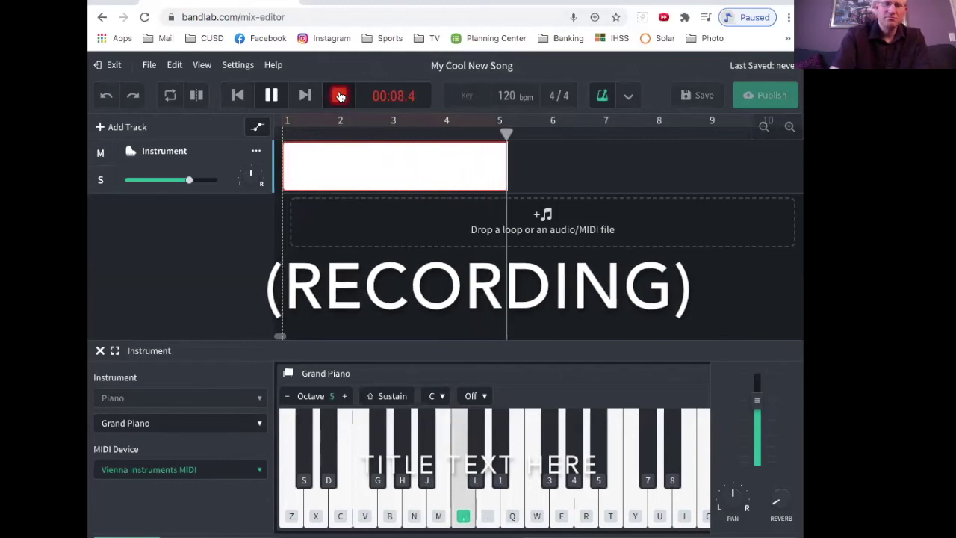
left_click(340, 96)
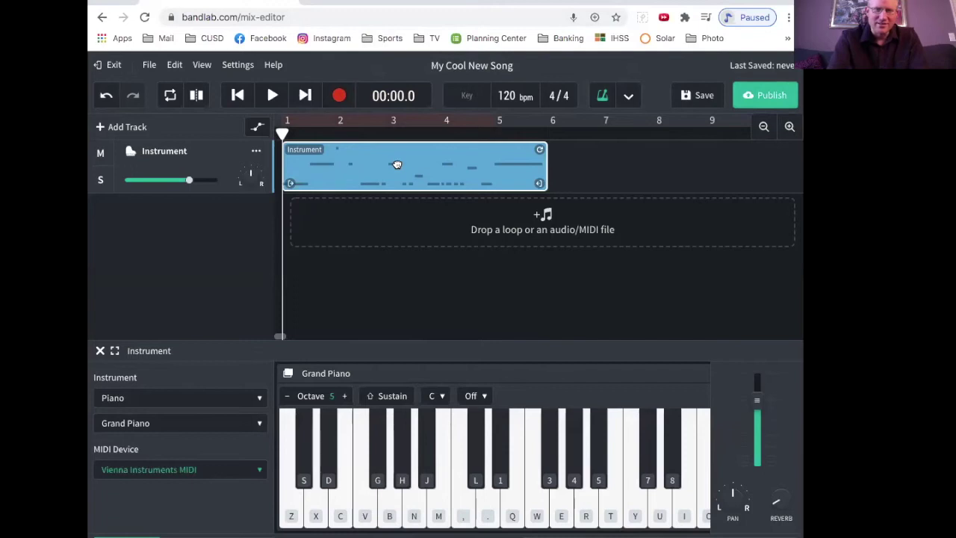
Step: In the recorded region's MIDI notes, delete the short low note at bar 4 and nudge the second short note after it slightly earlier
double_click(397, 164)
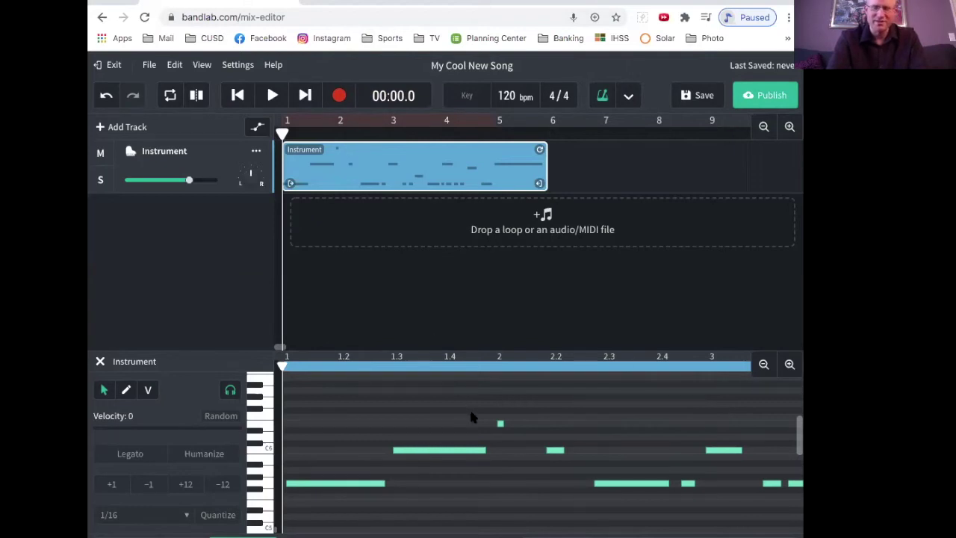
scroll(471, 415, "down", 2)
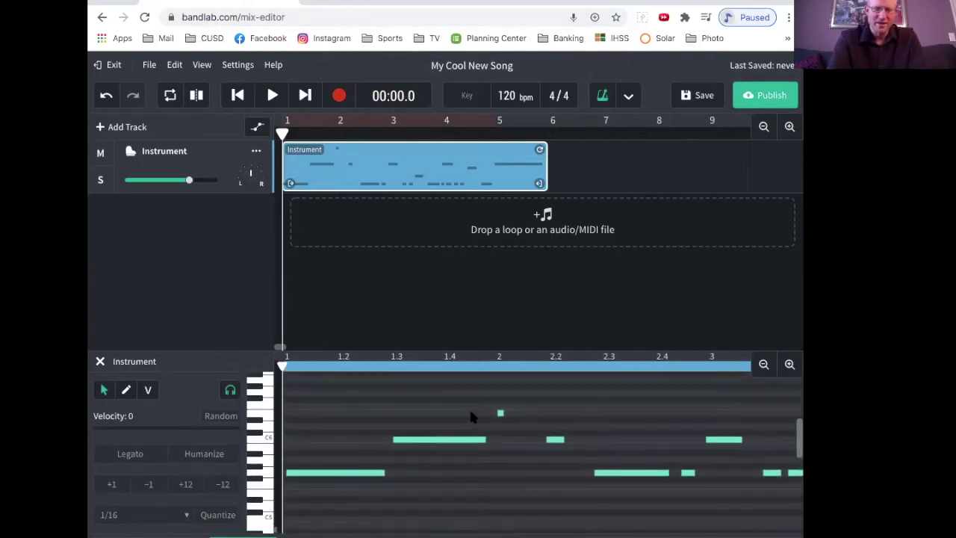
scroll(418, 458, "up", 3)
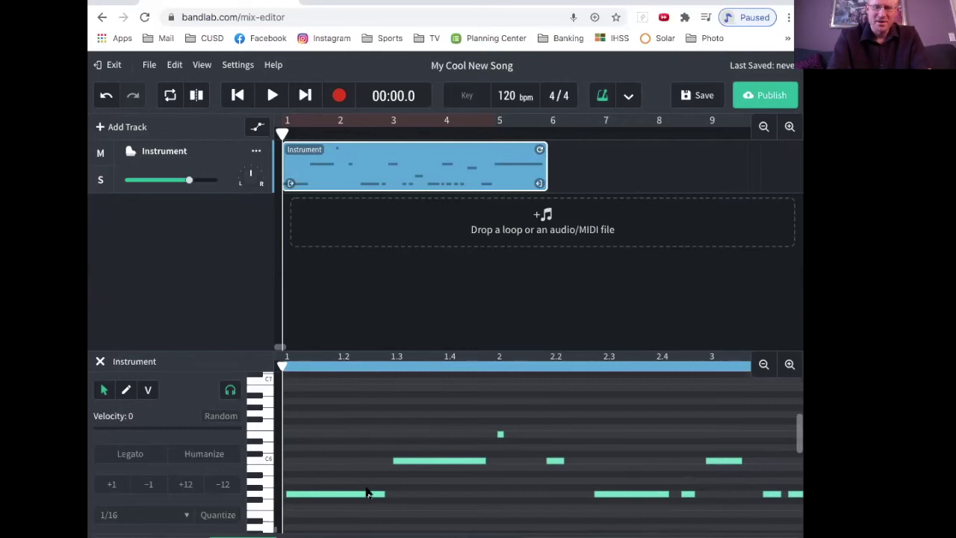
scroll(490, 447, "down", 2)
scroll(490, 446, "right", 10)
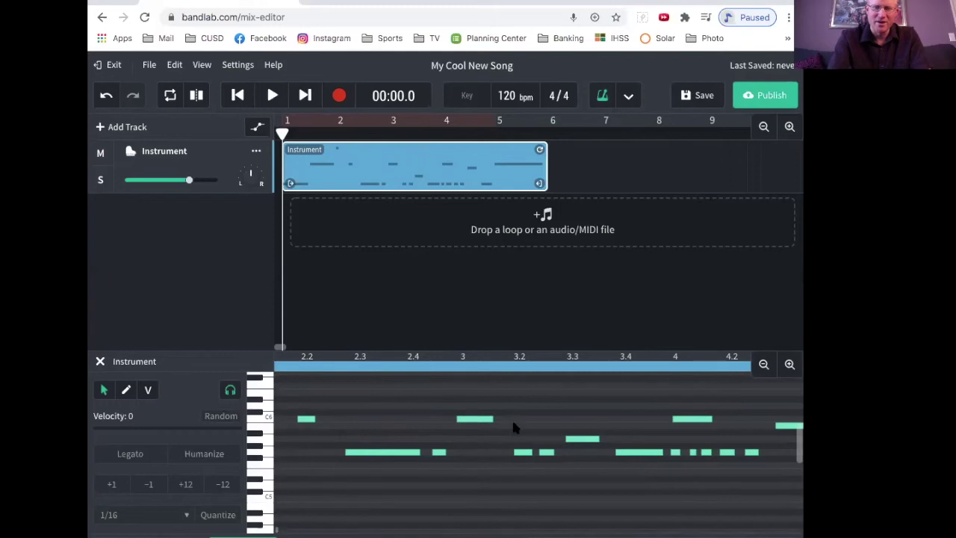
left_click(675, 452)
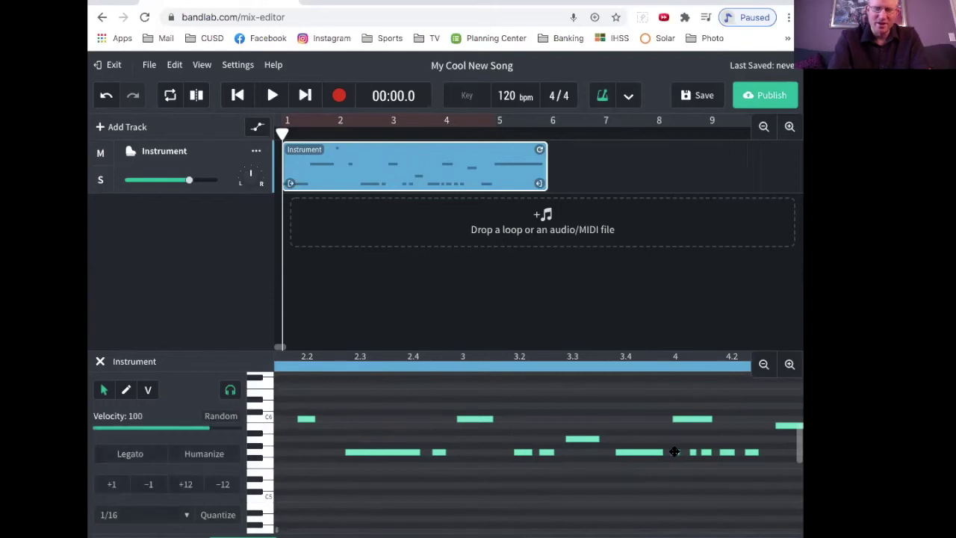
key("Delete")
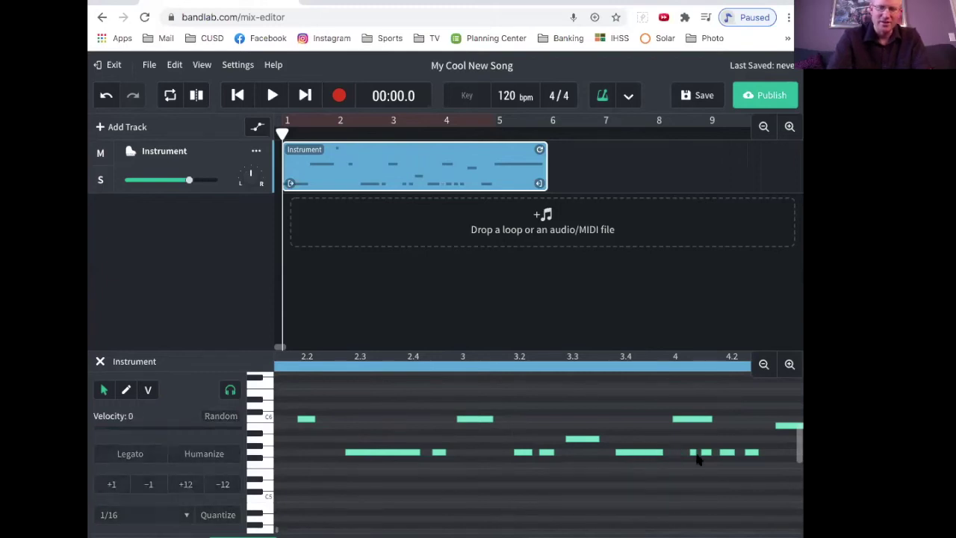
mouse_move(706, 454)
left_mouse_down()
mouse_move(700, 470)
mouse_move(710, 483)
mouse_move(695, 473)
mouse_move(720, 498)
mouse_move(698, 478)
mouse_move(700, 495)
mouse_move(714, 462)
mouse_move(704, 457)
mouse_move(720, 473)
mouse_move(700, 478)
mouse_move(706, 453)
left_mouse_up()
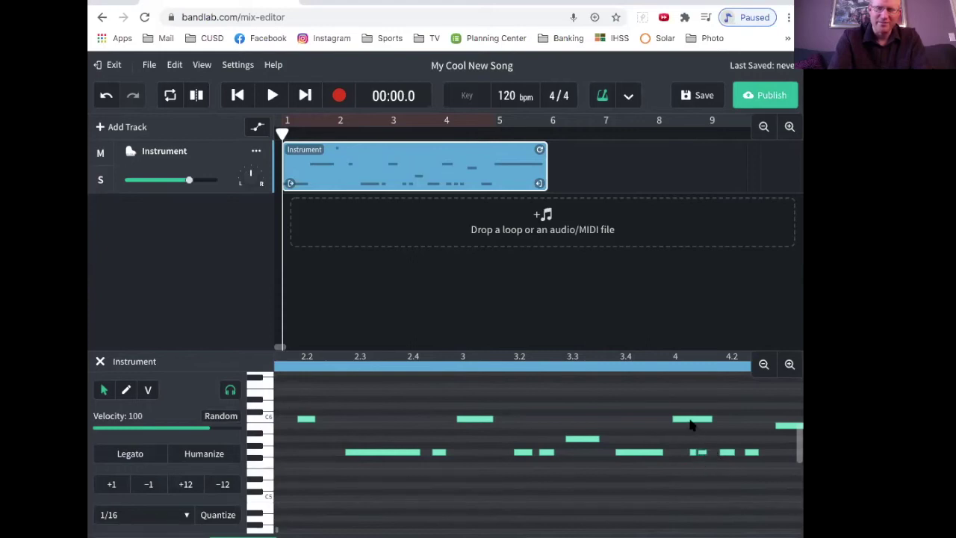
Step: Shift the C6 note at bar 4 slightly later and play the melody back to check the edit
mouse_move(691, 424)
left_mouse_down()
mouse_move(717, 423)
mouse_move(636, 423)
mouse_move(710, 422)
left_mouse_up()
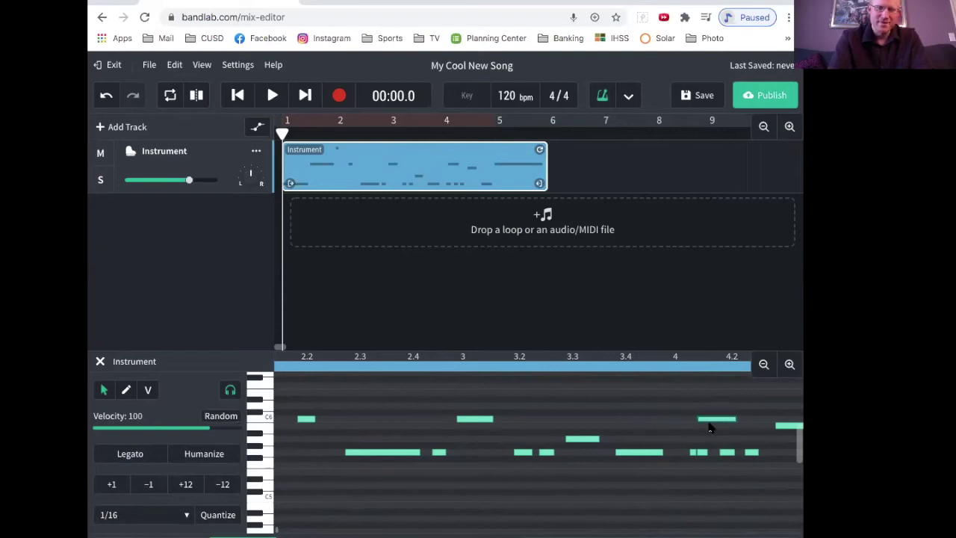
left_click(272, 96)
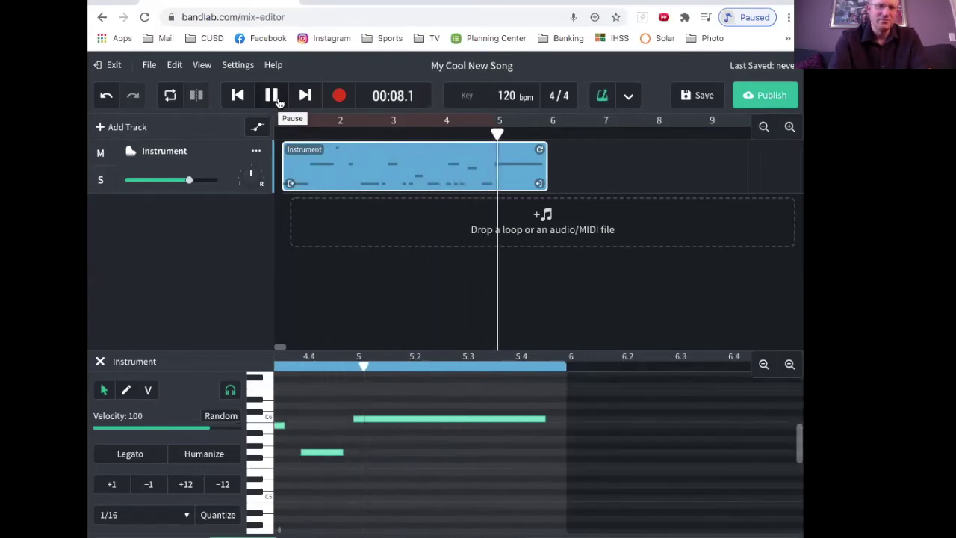
left_click(276, 100)
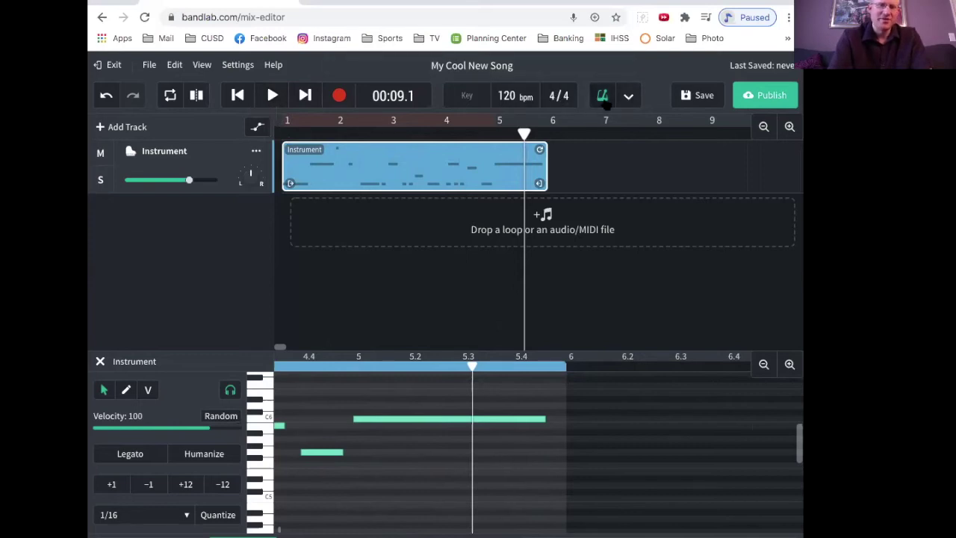
Step: Turn off the metronome and add the Cloud Drums 01 loop as a new track starting at bar 1
left_click(603, 100)
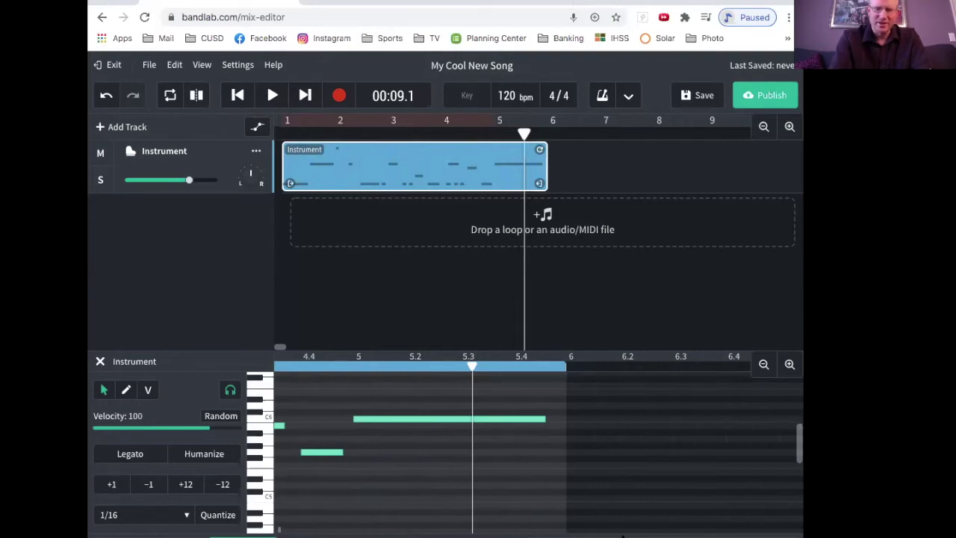
left_click(689, 218)
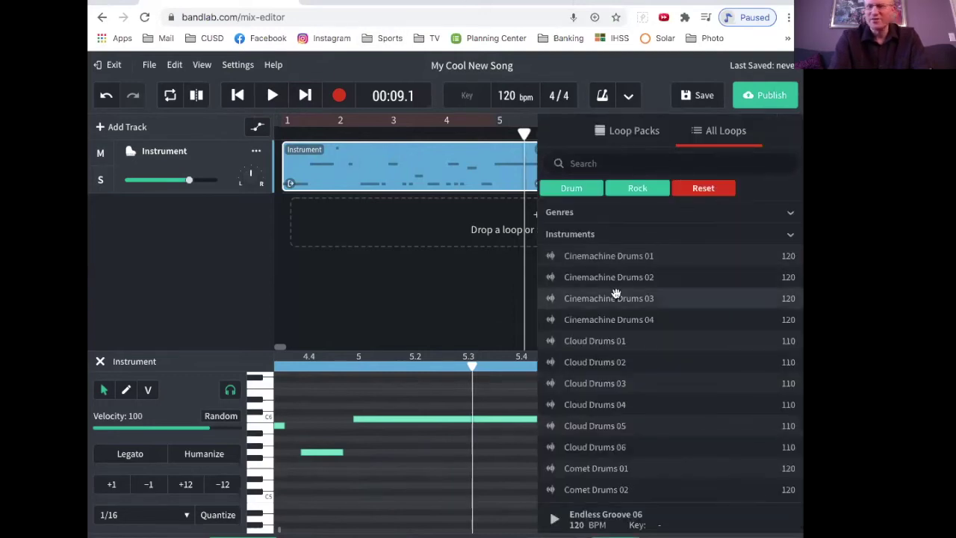
left_click(614, 340)
left_click_drag(297, 216, 296, 212)
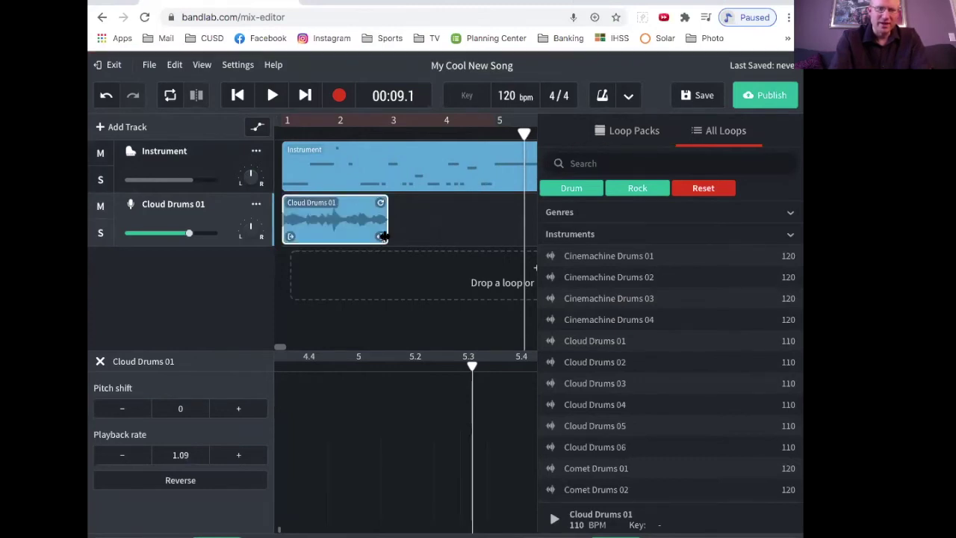
Step: Loop the Cloud Drums 01 region up to about bar 5 and set its repeating section to end just before bar 4
mouse_move(380, 200)
left_mouse_down()
mouse_move(507, 202)
mouse_move(379, 202)
left_mouse_up()
left_click_drag(375, 238, 331, 236)
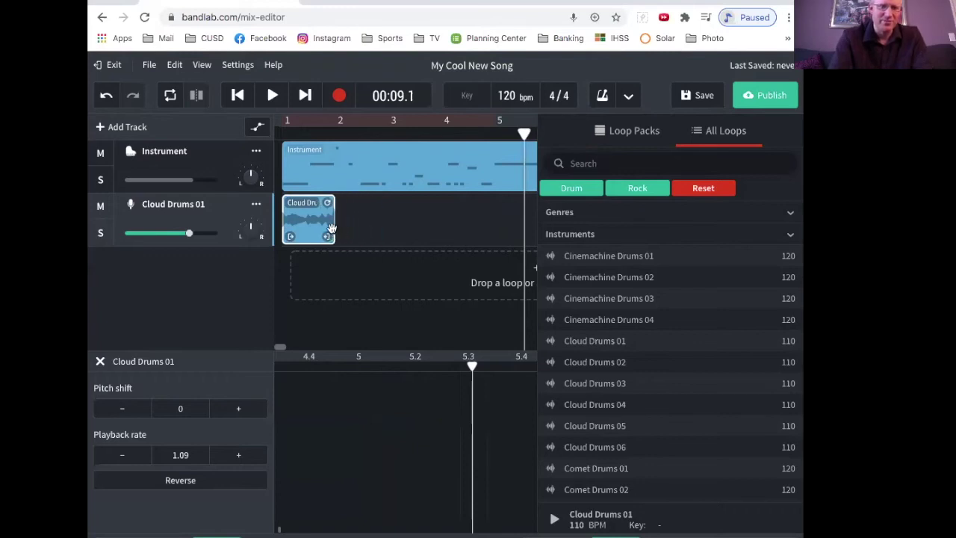
left_click_drag(327, 203, 486, 203)
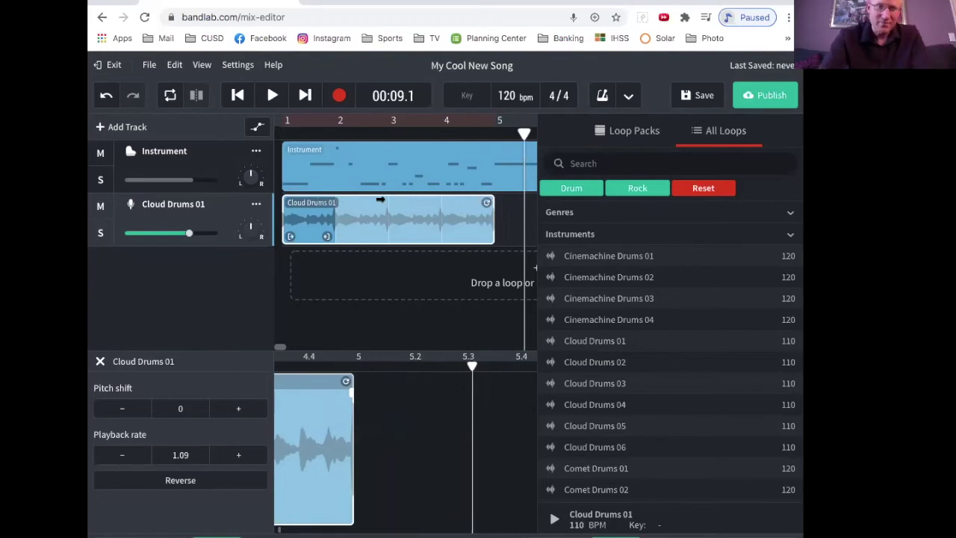
left_click_drag(327, 235, 425, 232)
mouse_move(286, 237)
left_mouse_down()
mouse_move(354, 237)
mouse_move(268, 238)
left_mouse_up()
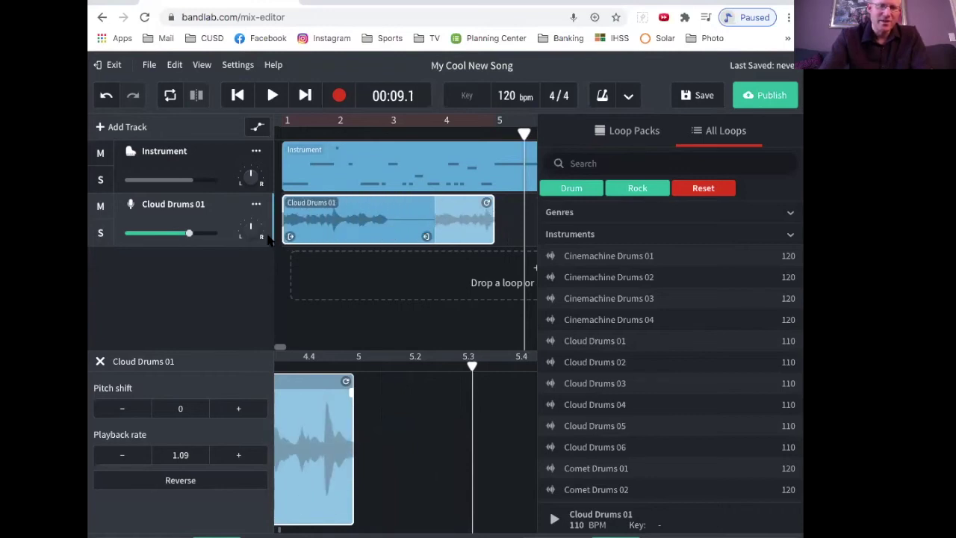
Step: Play the song from the start to hear the drum loop together with the piano, stopping around bar 3
key("Home")
key("space")
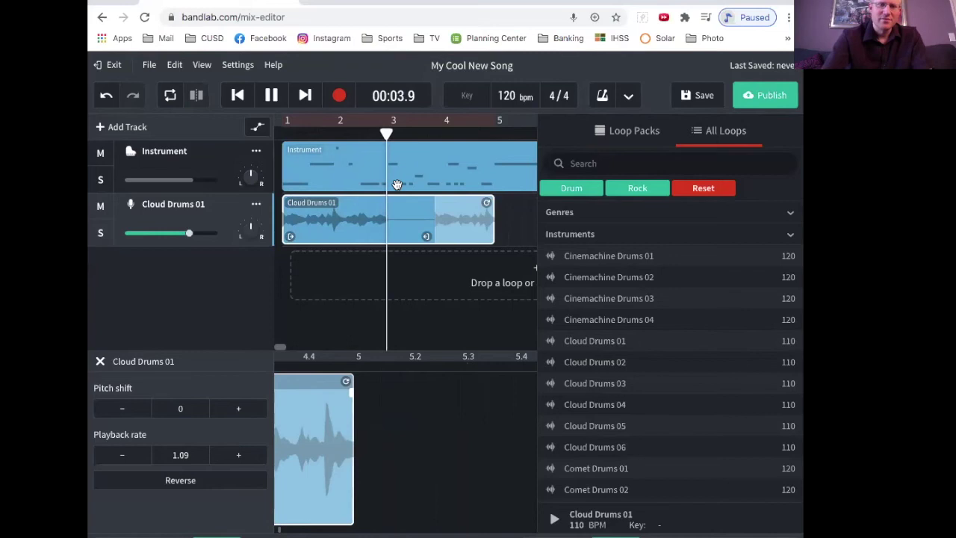
key("space")
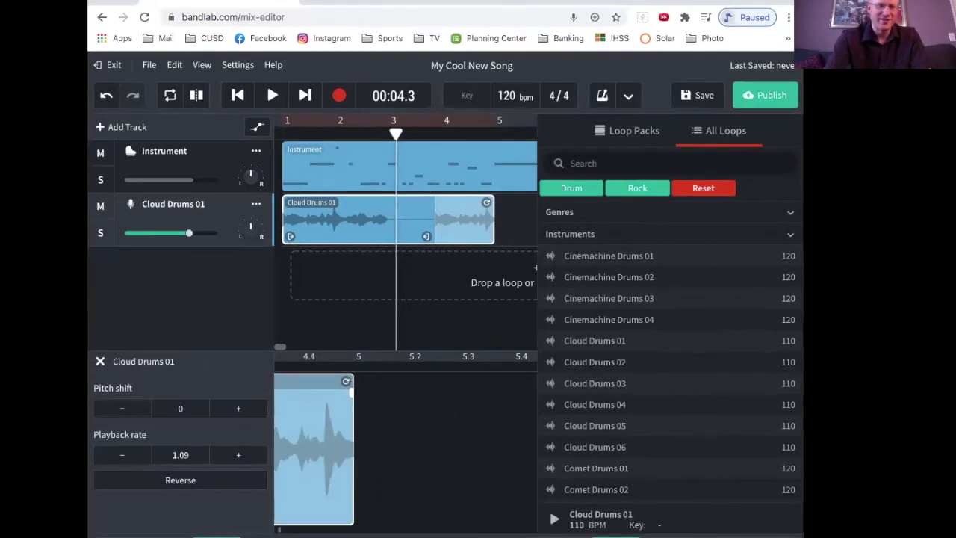
Step: Lower the Instrument track's volume to -7.6 dB, raise the Cloud Drums 01 volume nearly to maximum, and play the mix from the start
mouse_move(196, 185)
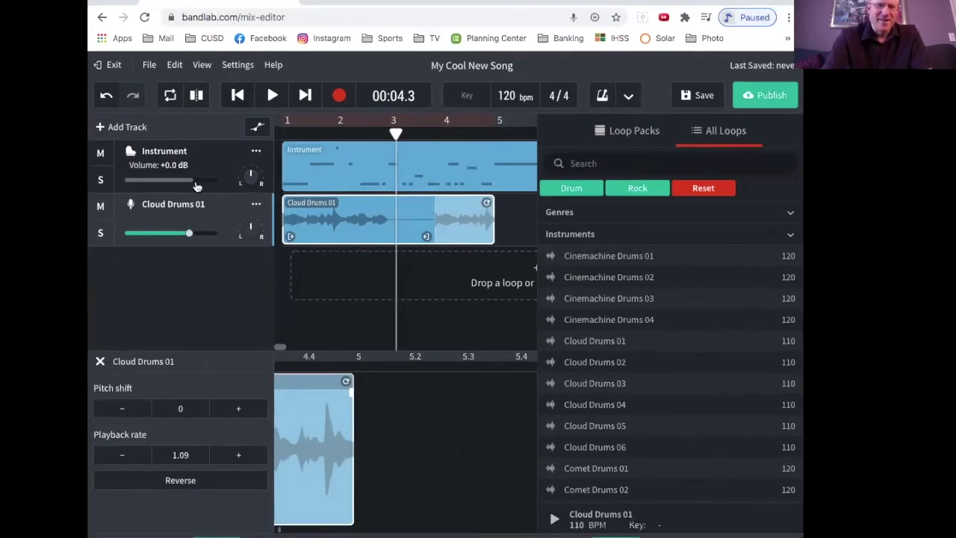
left_click_drag(192, 185, 168, 180)
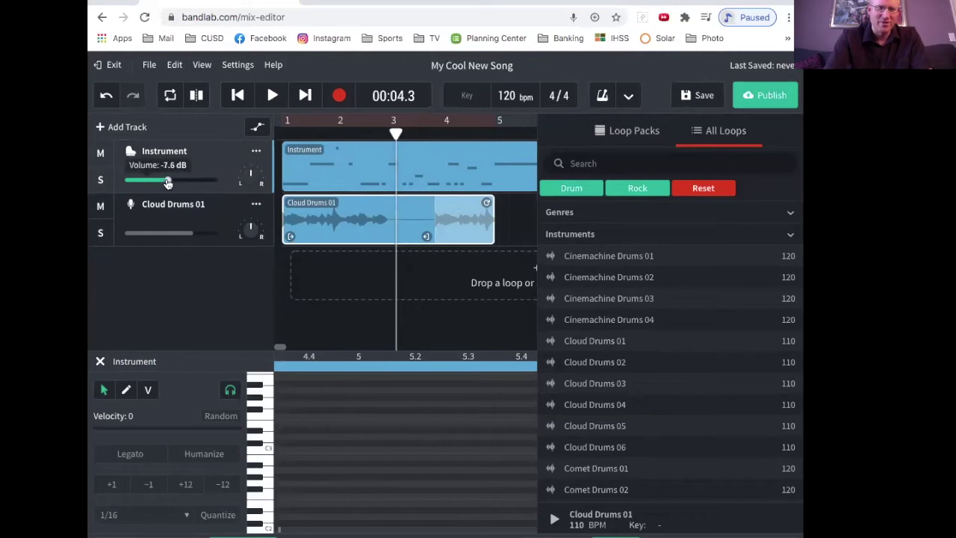
left_click_drag(174, 233, 217, 232)
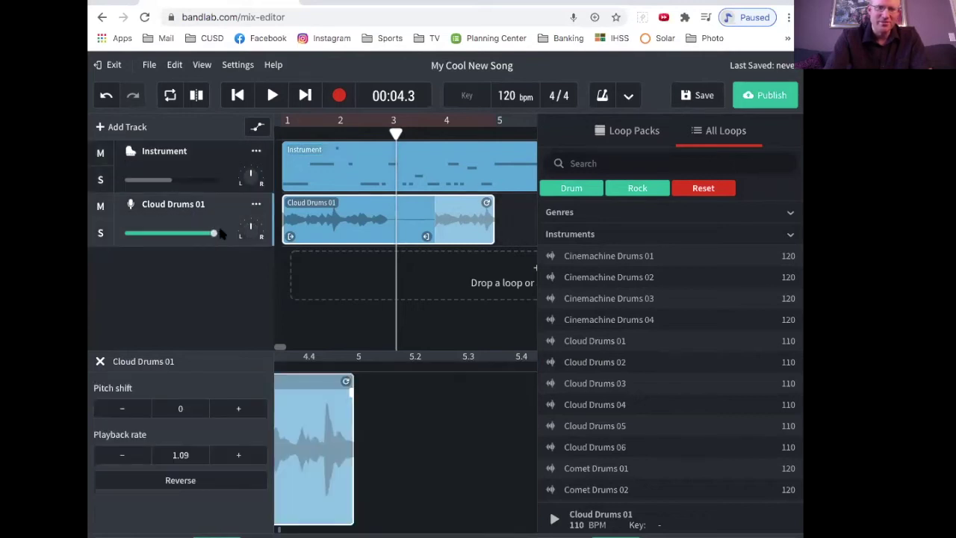
key("Return")
key("space")
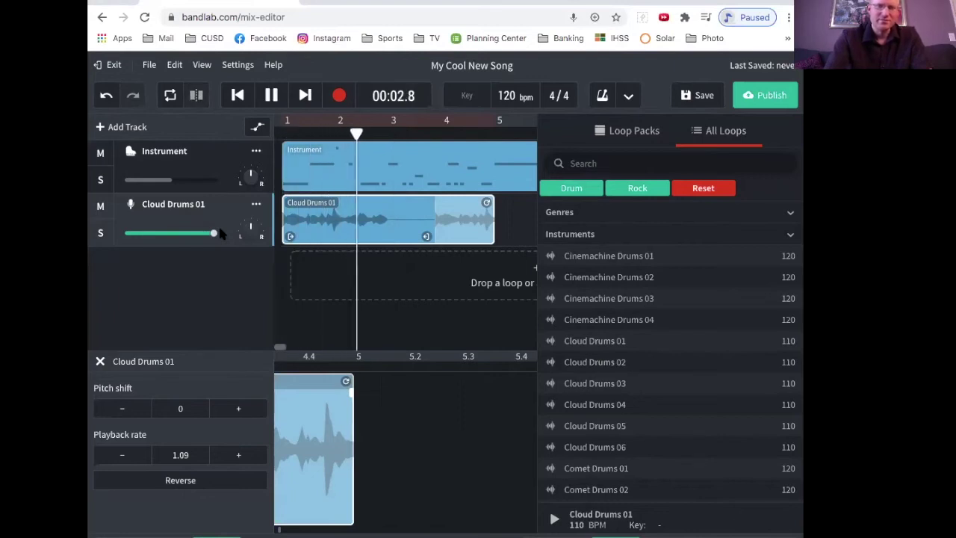
key("space")
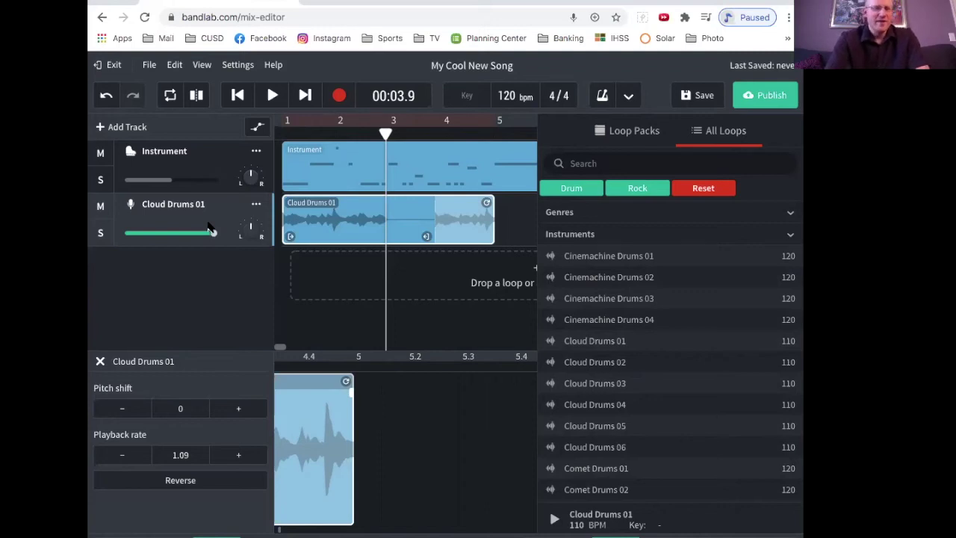
Step: Turn on cycle playback, set the cycle range from bar 1 to bar 3, and play it from the start
left_click(296, 133)
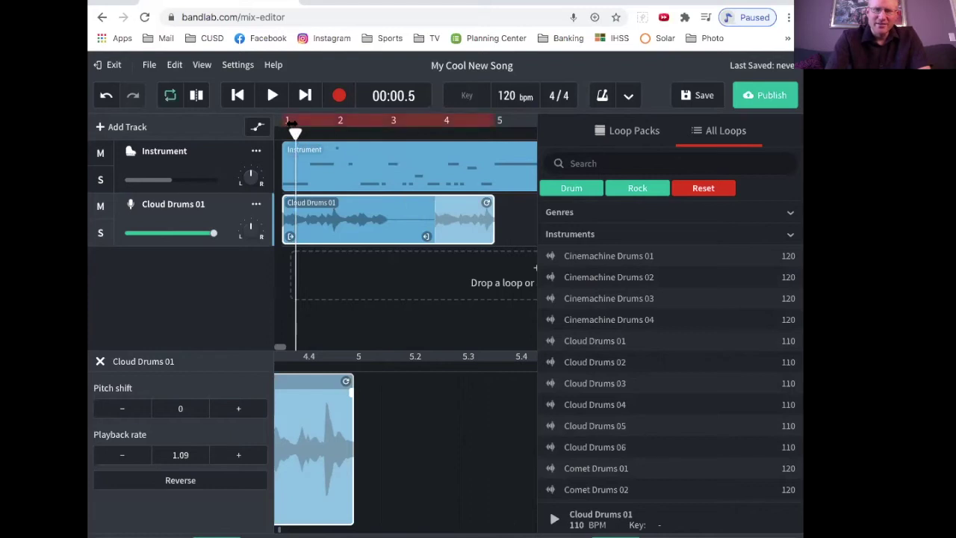
left_click(169, 94)
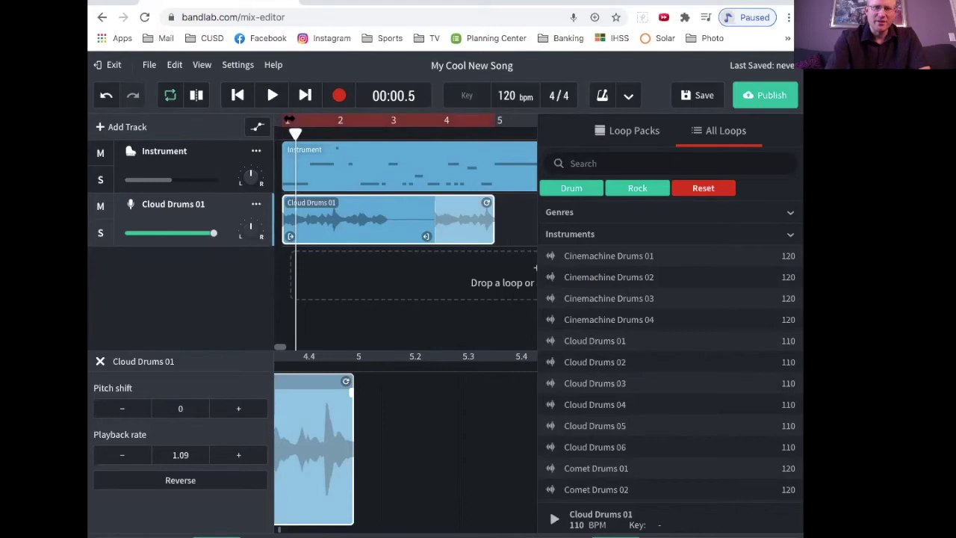
left_click_drag(493, 123, 395, 133)
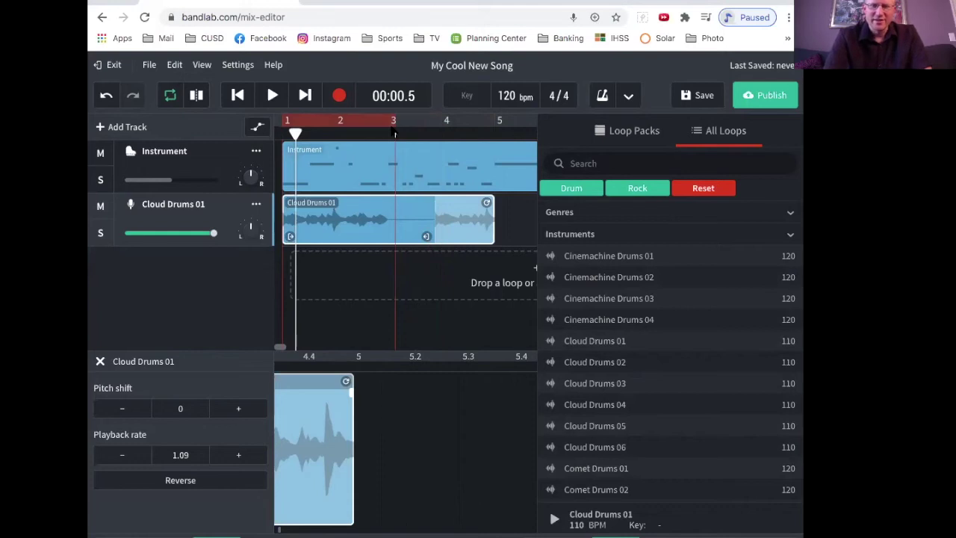
key("Return")
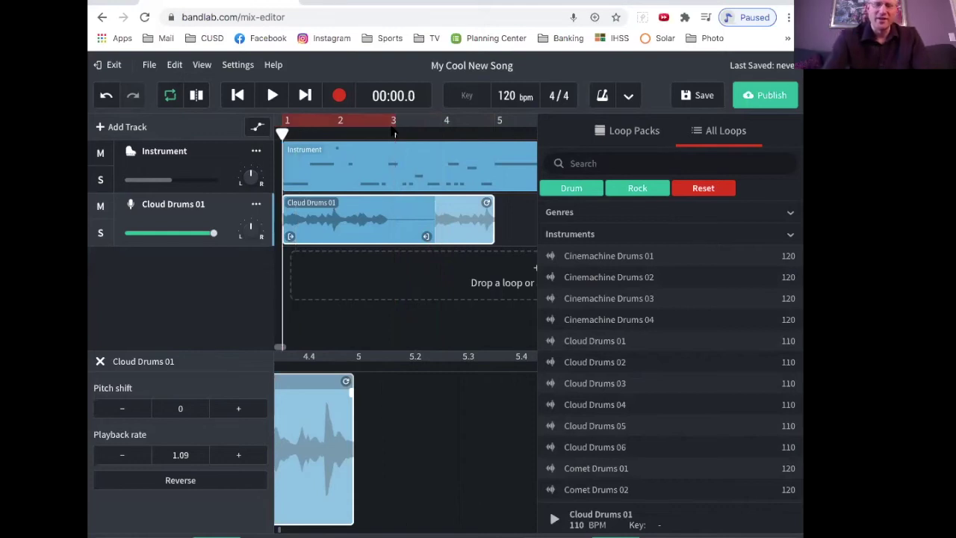
key("space")
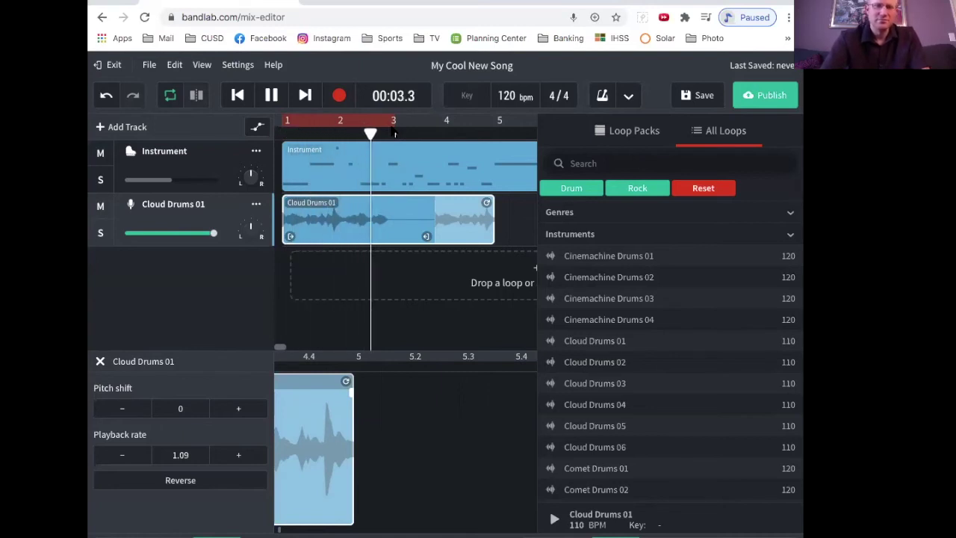
key("space")
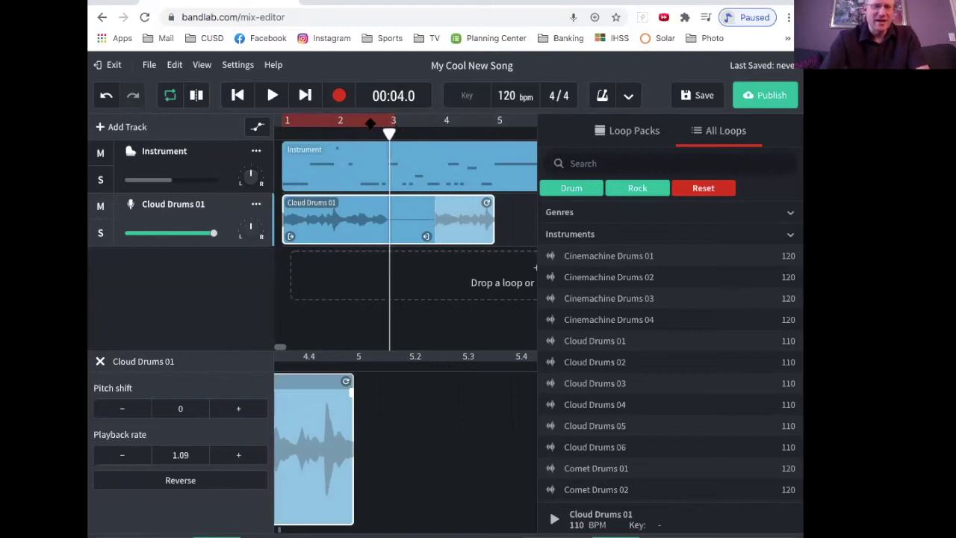
Step: Close the loop library, place the playhead at bar 3, and extend the end of the Instrument region to bar 6
left_click(413, 148)
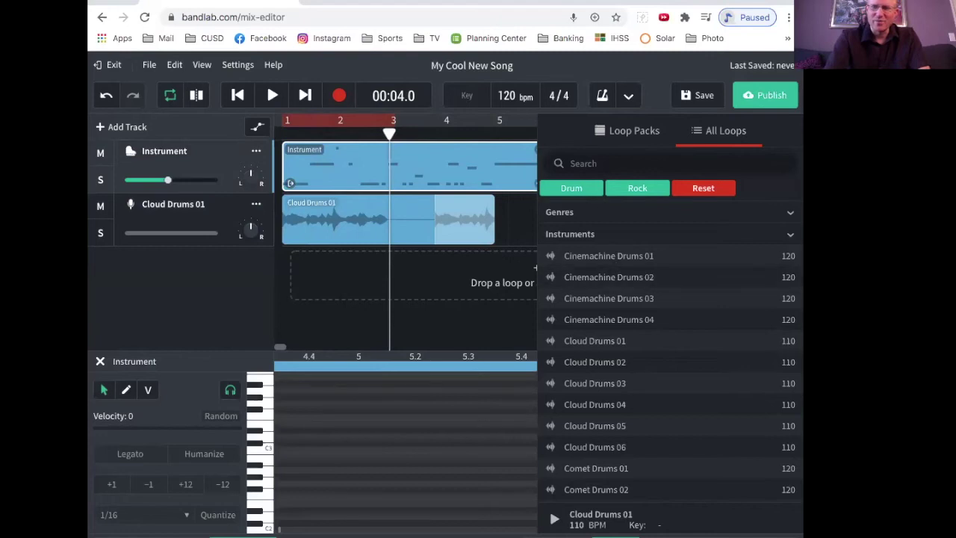
left_click(414, 276)
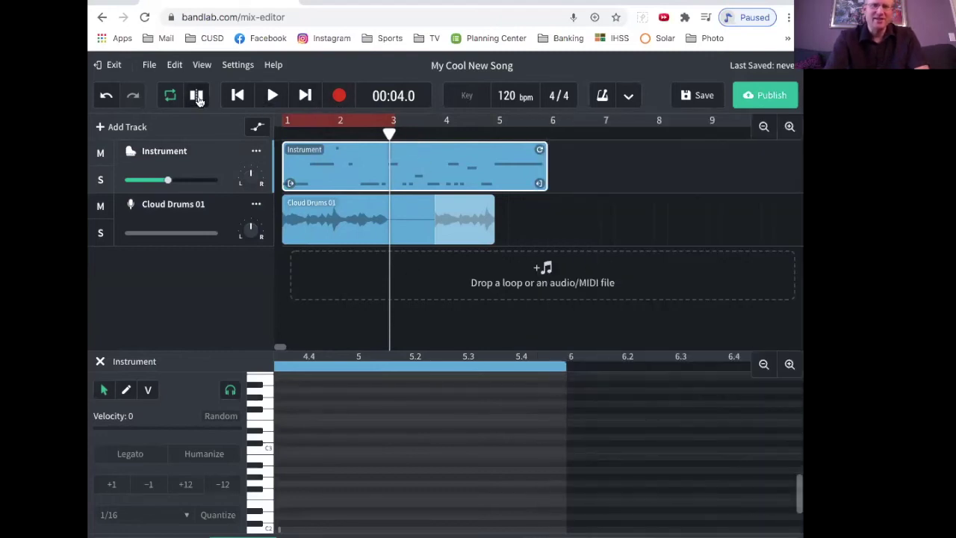
left_click_drag(390, 132, 395, 133)
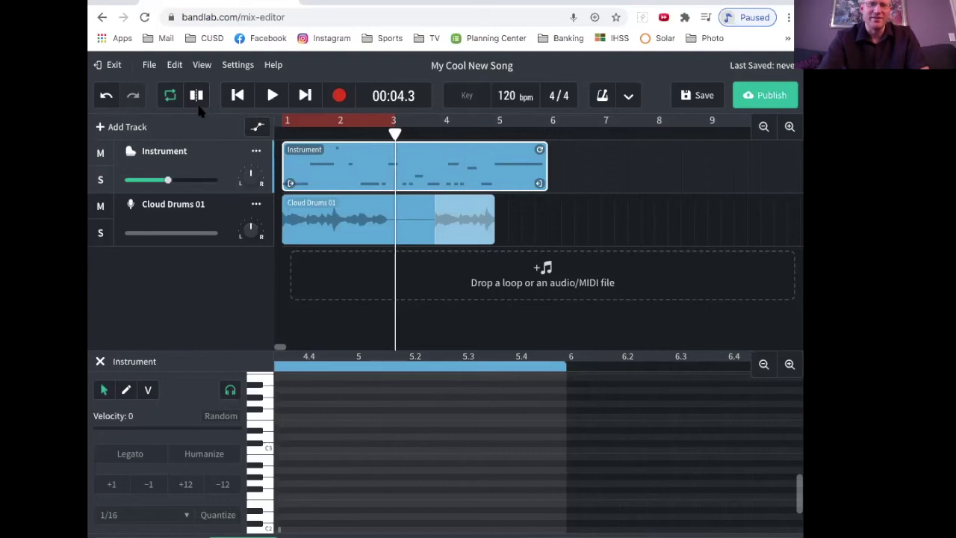
mouse_move(543, 182)
left_mouse_down()
mouse_move(390, 199)
mouse_move(560, 199)
mouse_move(551, 198)
left_mouse_up()
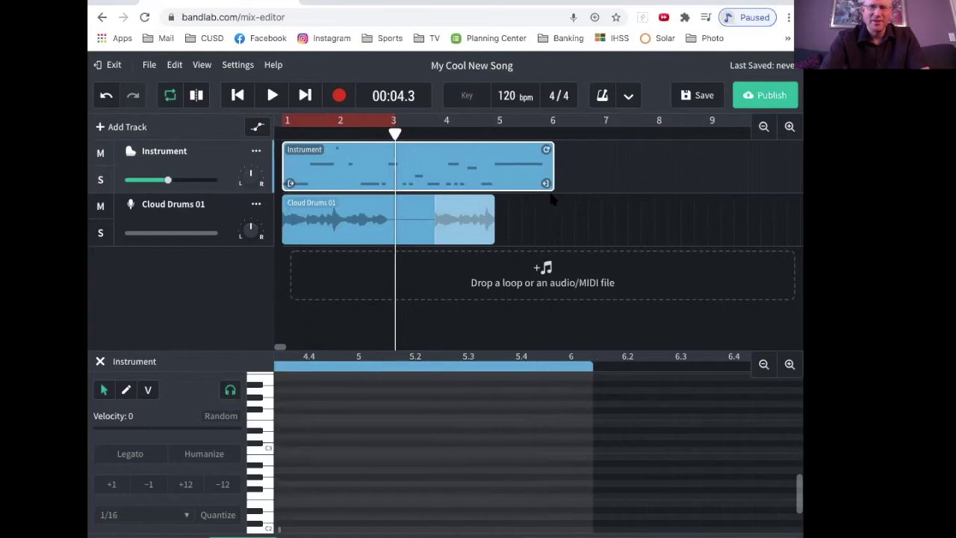
Step: Slice the Instrument region at bar 3 and try moving its second part to bar 5 and back again
left_click(197, 96)
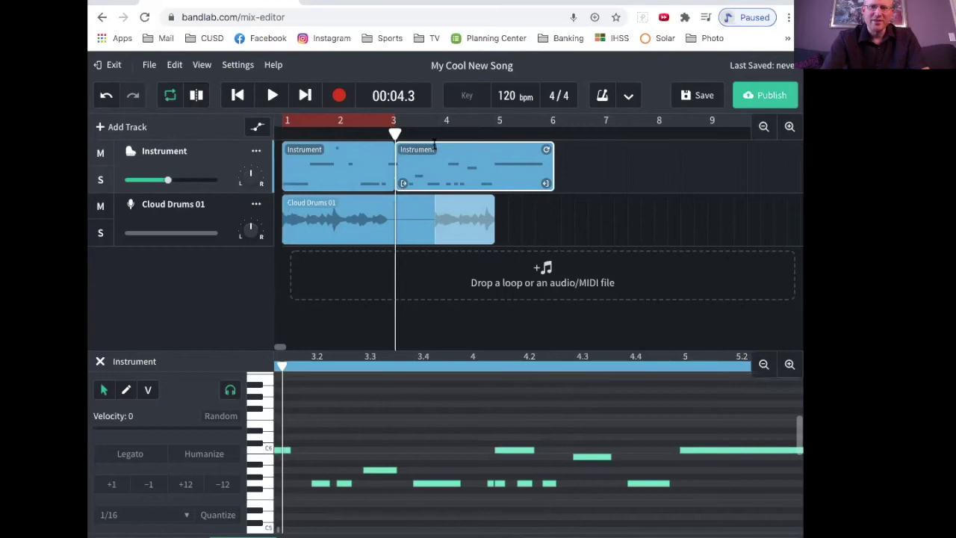
left_click_drag(451, 147, 557, 144)
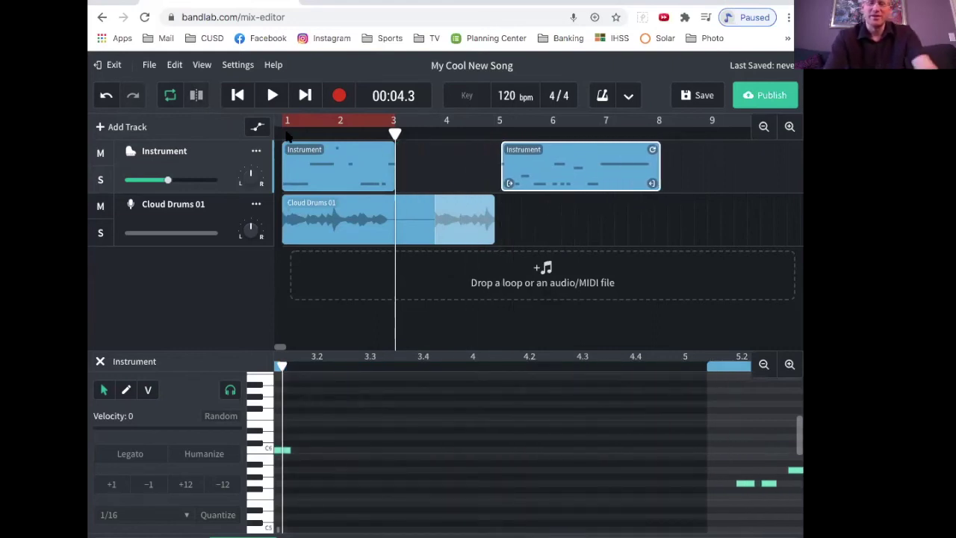
left_click_drag(556, 148, 448, 155)
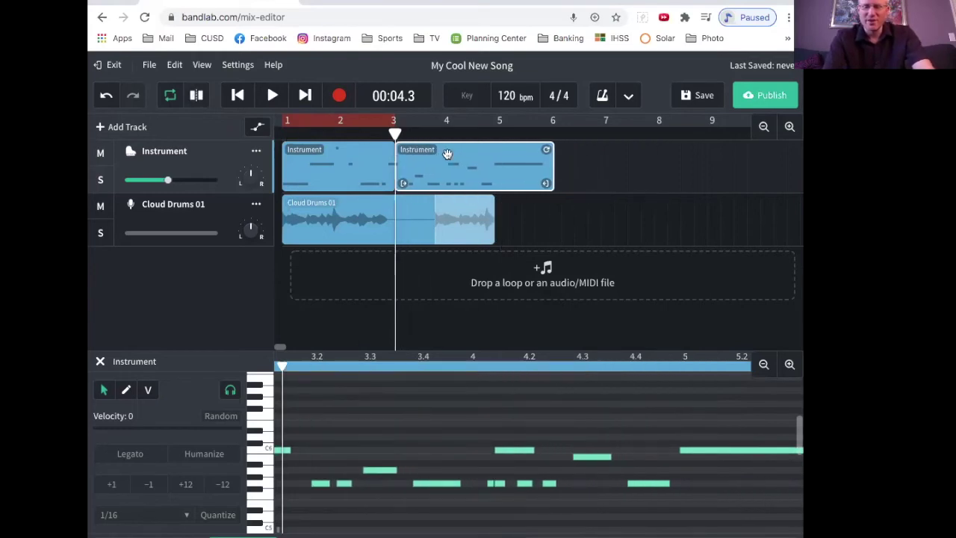
Step: Undo the moves and the slice of the Instrument region
key("ctrl+z")
key("ctrl+z")
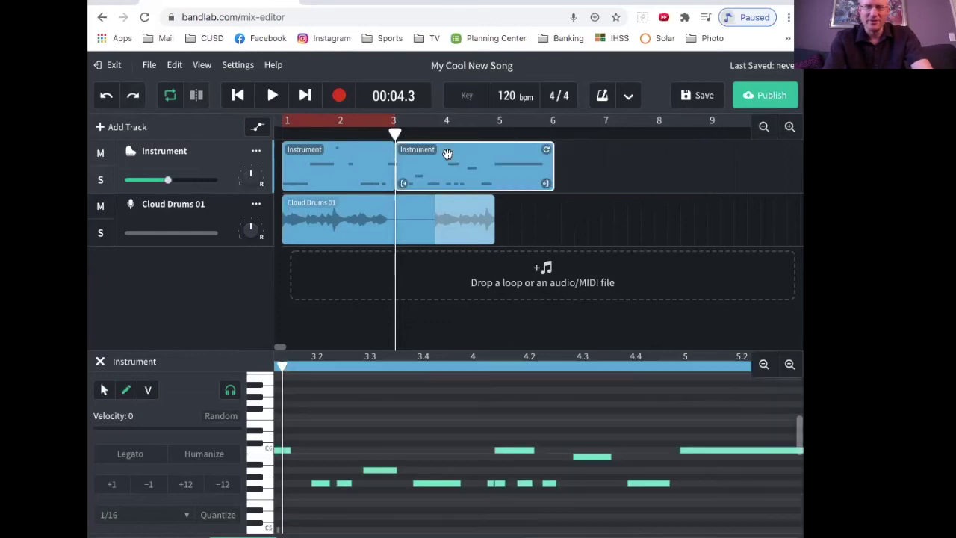
key("ctrl+j")
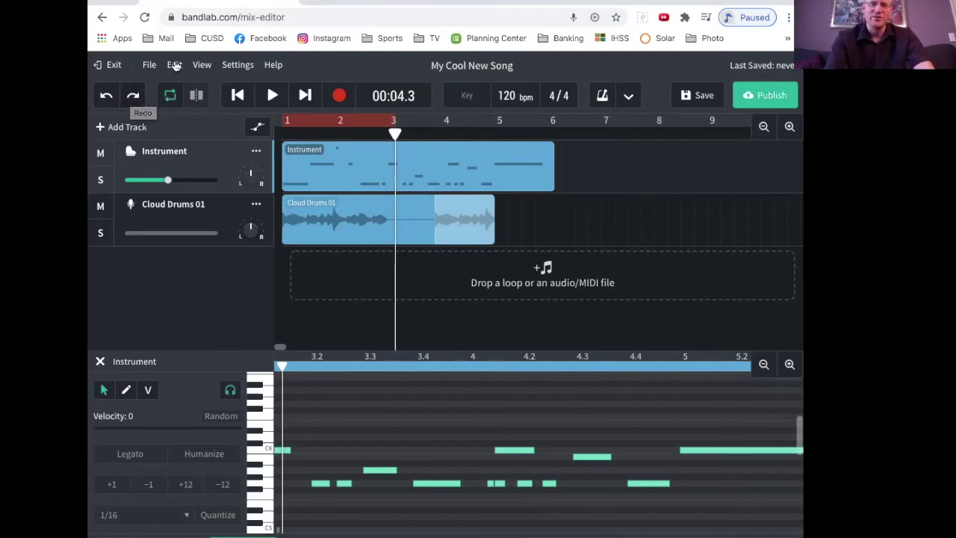
left_click(174, 65)
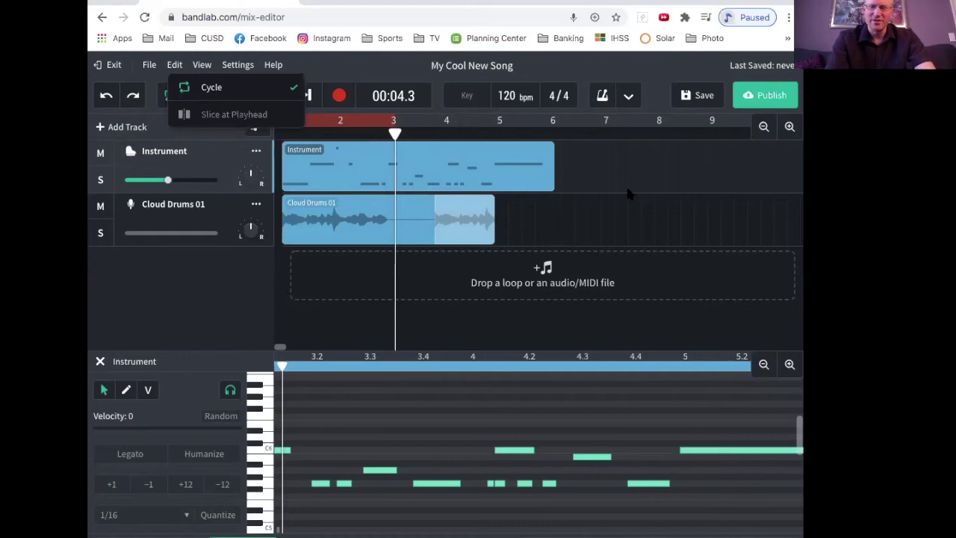
key("ctrl+h")
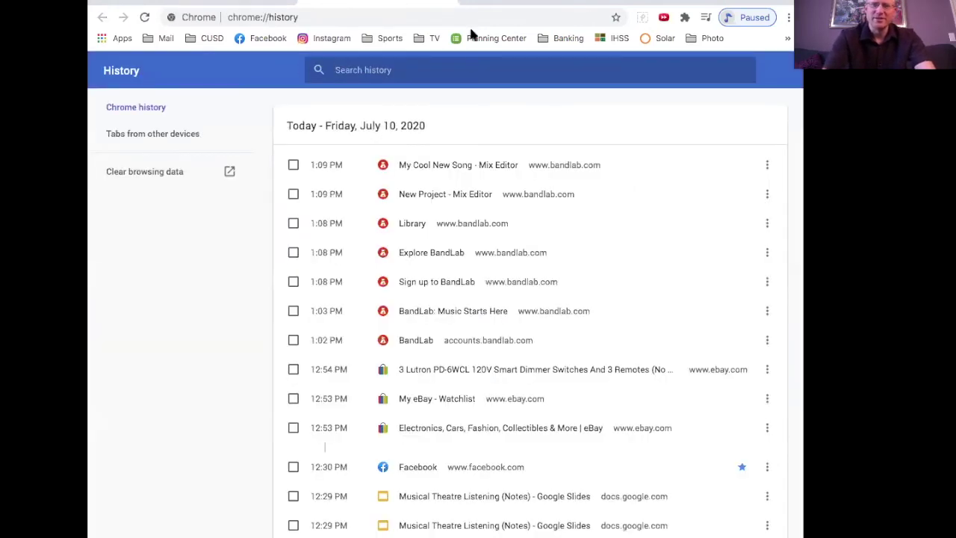
key("alt+Left")
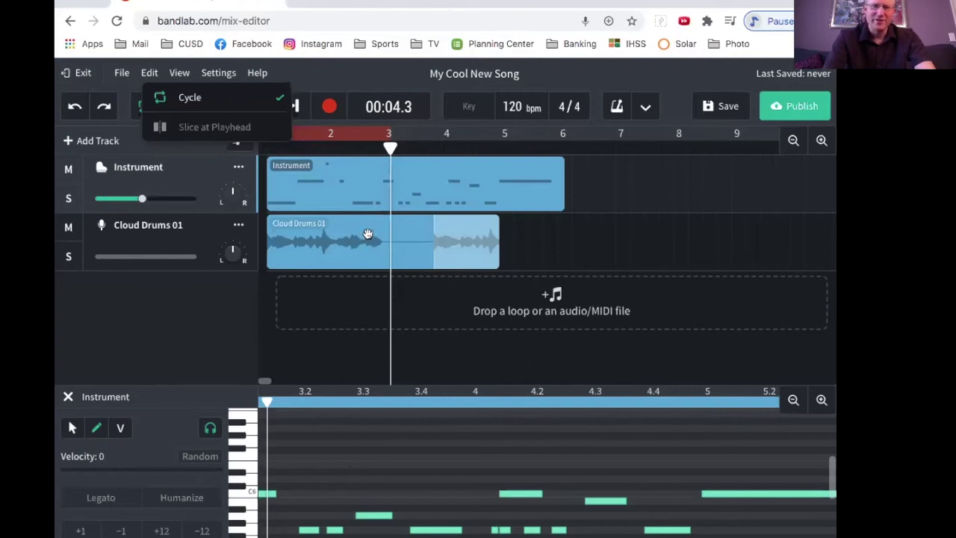
Step: Copy the Cloud Drums 01 region and paste it on the same track just after bar 6
left_click(367, 235)
left_click_drag(389, 148, 569, 132)
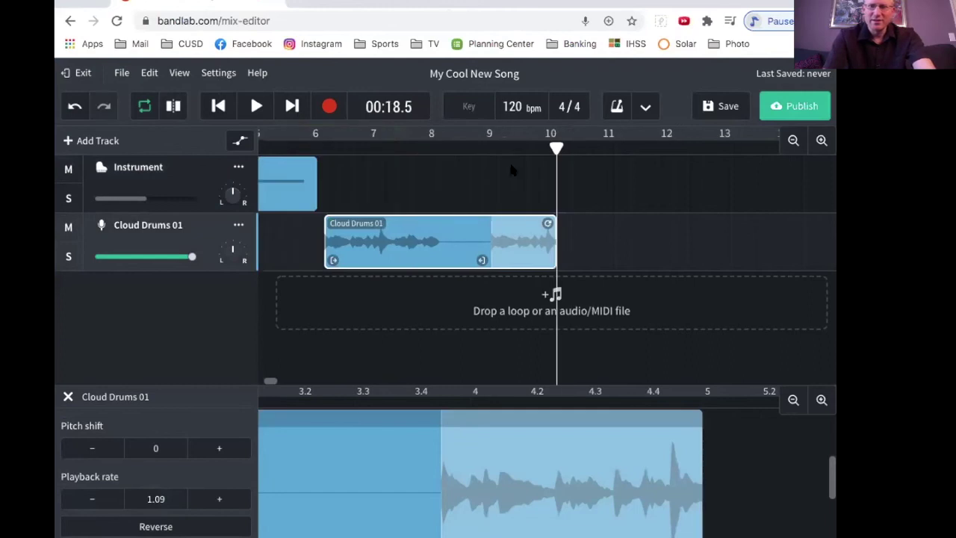
Step: Delete the pasted copy of the Cloud Drums 01 region just after bar 6
scroll(409, 184, "left", 5)
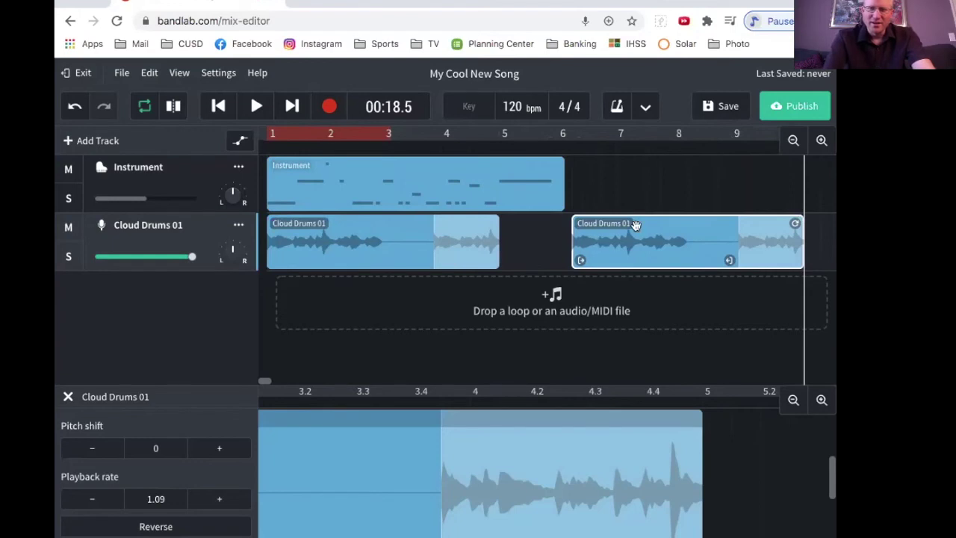
key("Delete")
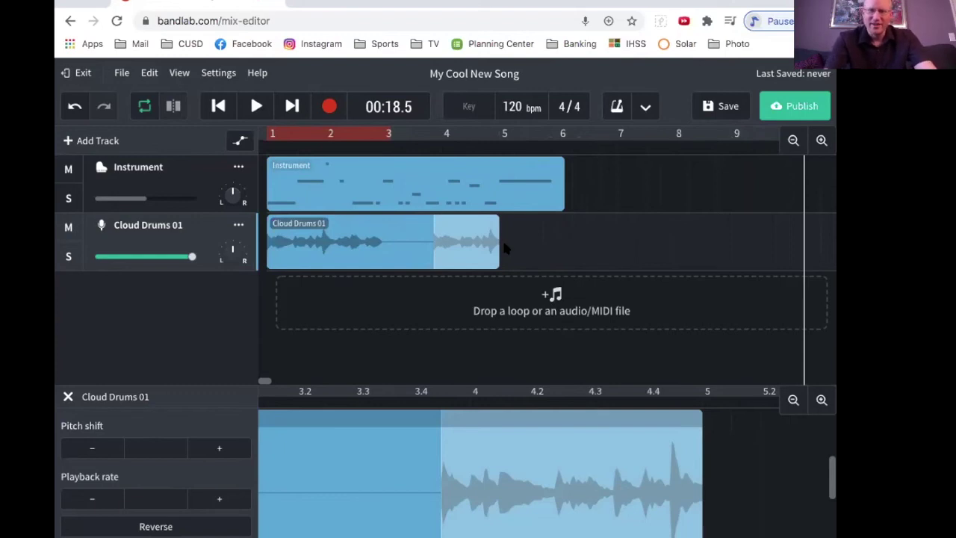
Step: Trim the remaining Cloud Drums 01 region to end at bar 3 and place a copy of it at bar 6
left_click(469, 258)
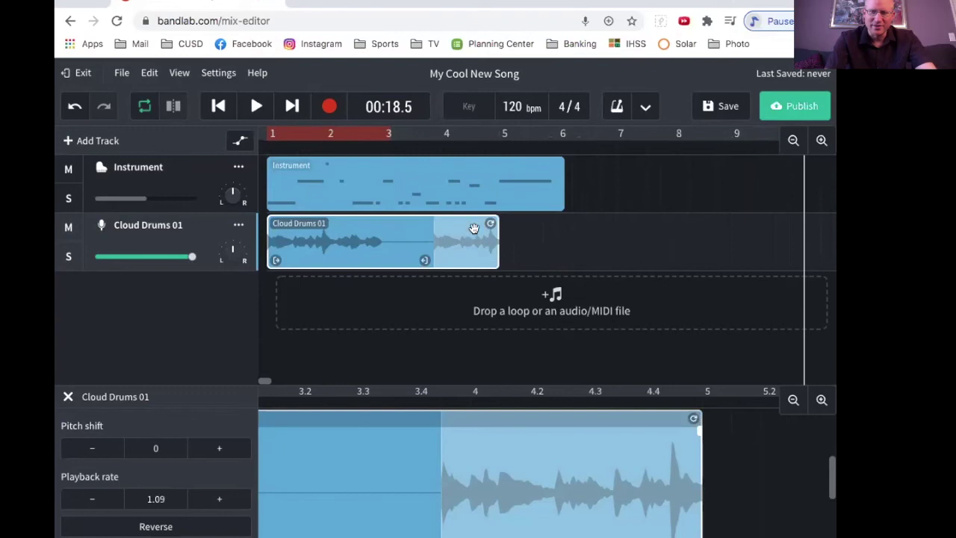
left_click_drag(490, 224, 376, 213)
left_click_drag(416, 260, 374, 259)
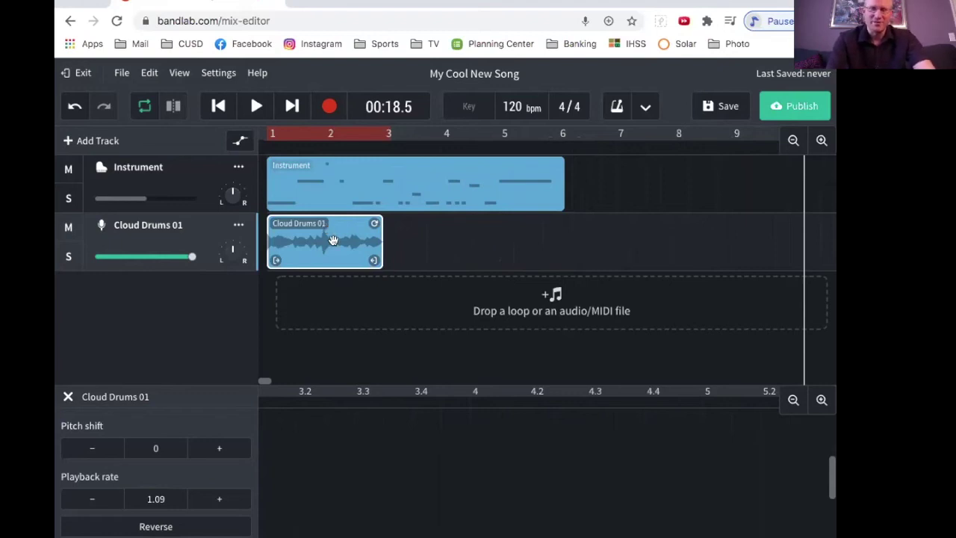
left_click_drag(341, 239, 634, 228)
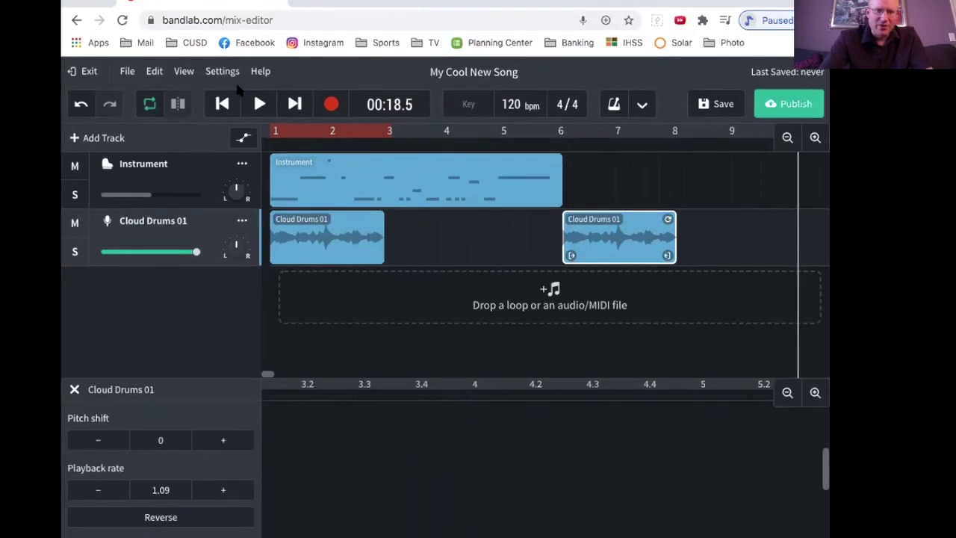
Step: Jump the playhead to the song's start and end, and step it back and forth in small increments between bars 4 and 6
left_click(223, 103)
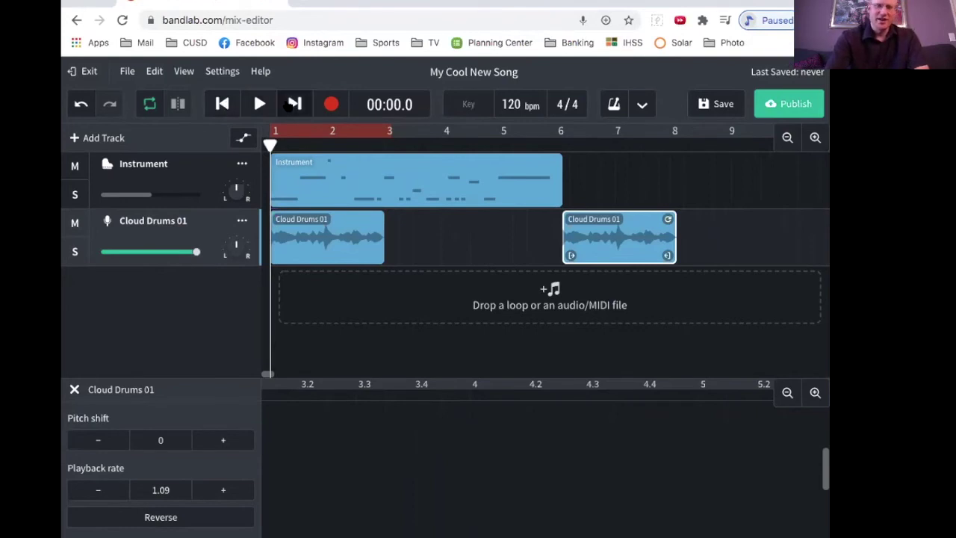
left_click(291, 105)
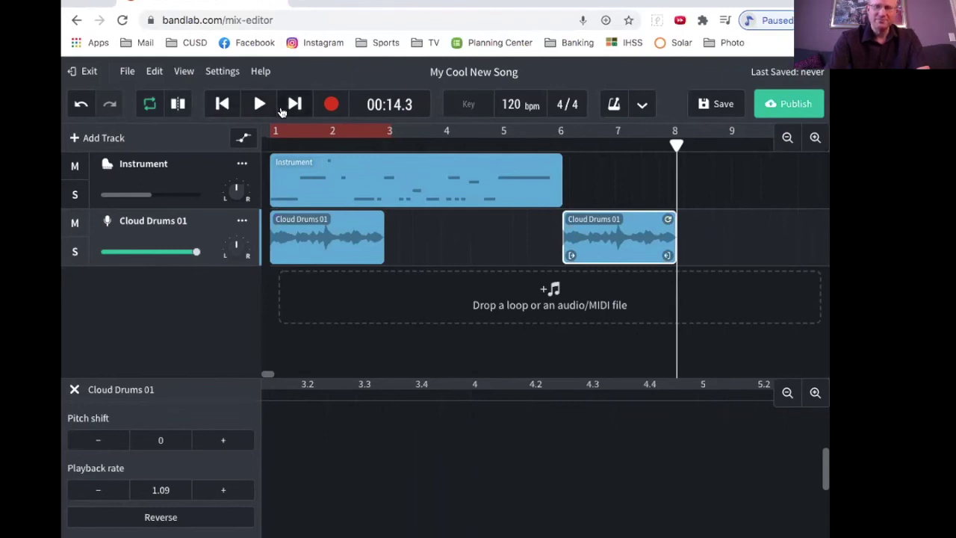
key("Left")
key("Left")
key("Left")
key("Left")
key("Left")
key("Left")
key("Left")
key("Left")
key("Left")
key("Left")
key("Left")
key("Left")
key("Left")
key("Left")
key("Left")
key("Left")
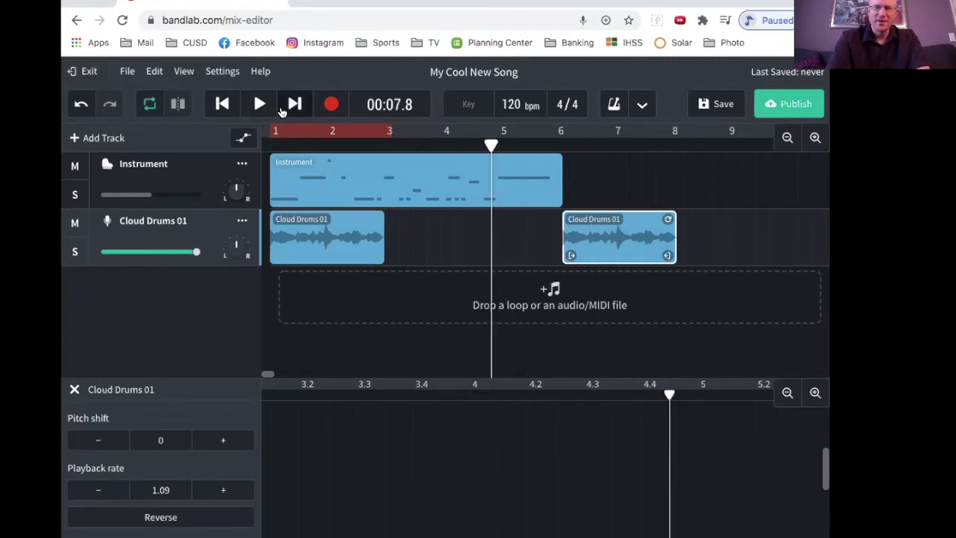
key("Left")
key("Left")
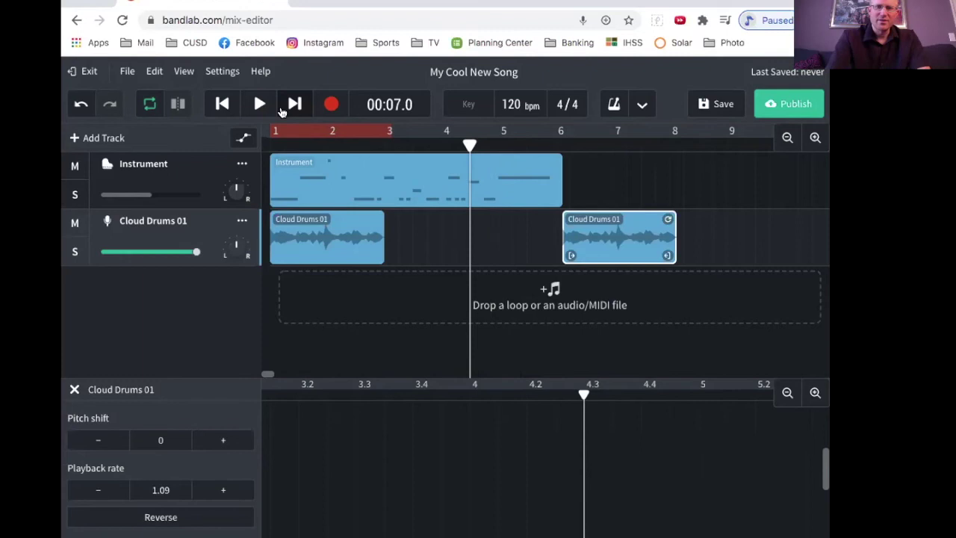
key("Right")
key("Right")
key("Right")
key("Right")
key("Right")
key("Right")
key("Right")
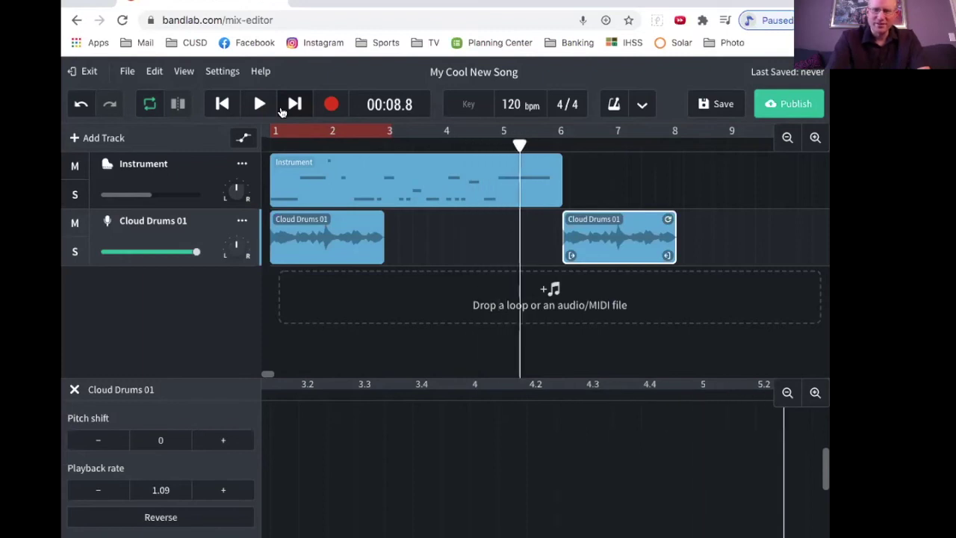
key("Right")
key("Right")
key("Left")
key("Left")
key("Left")
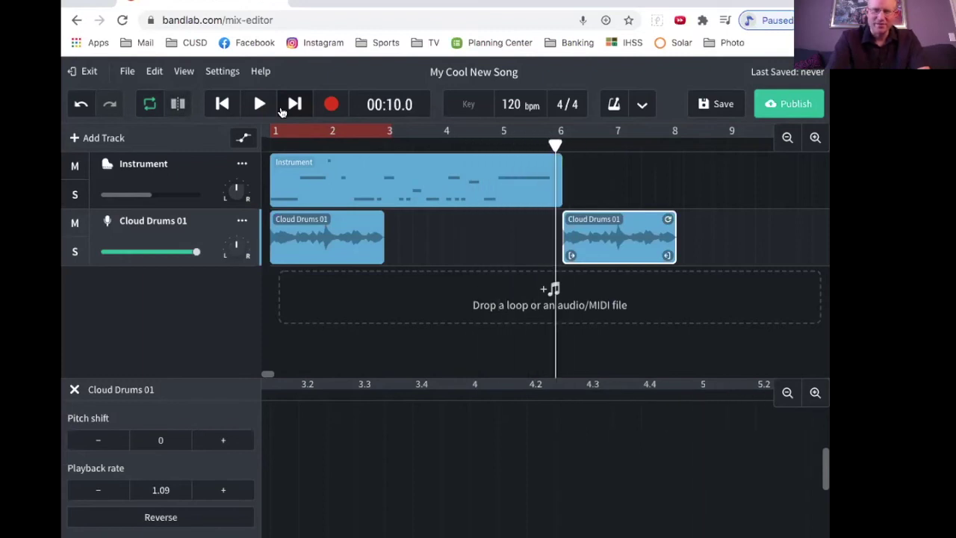
Step: Place the playhead directly at several points between bars 3 and 5, ending halfway through bar 4
left_click(505, 147)
left_click(471, 147)
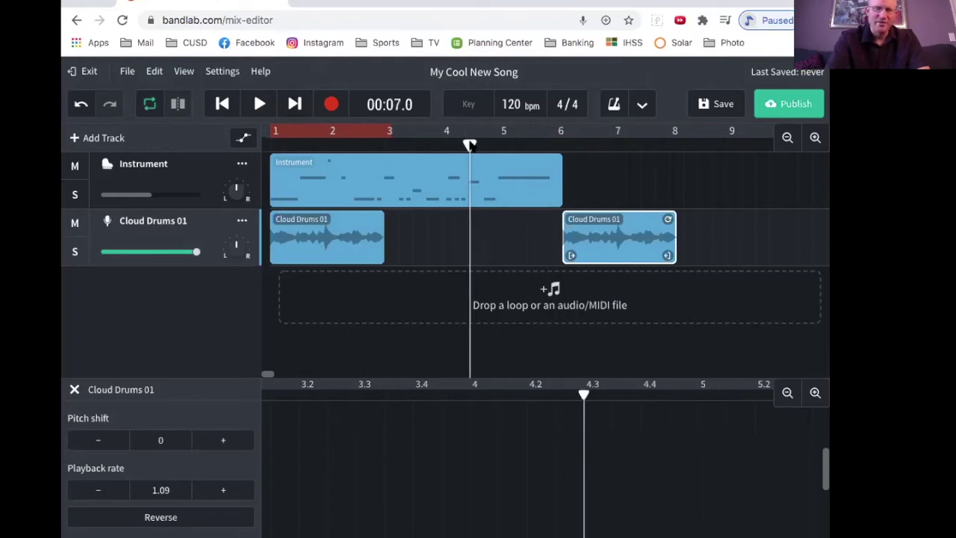
left_click(428, 148)
left_click(384, 148)
left_click(471, 147)
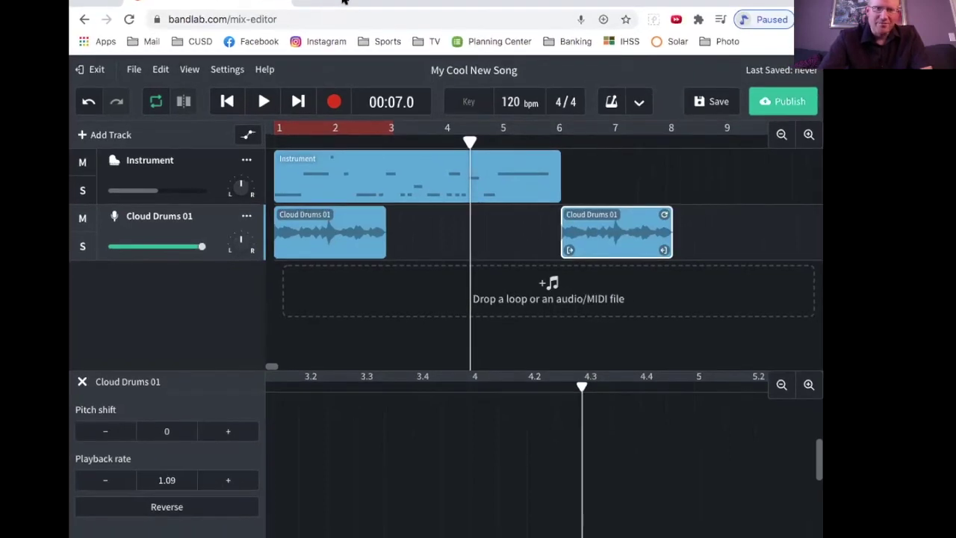
Step: Play the song from the start, listen to the Cloud Drums 01 track soloed, and turn its solo off
key("Return")
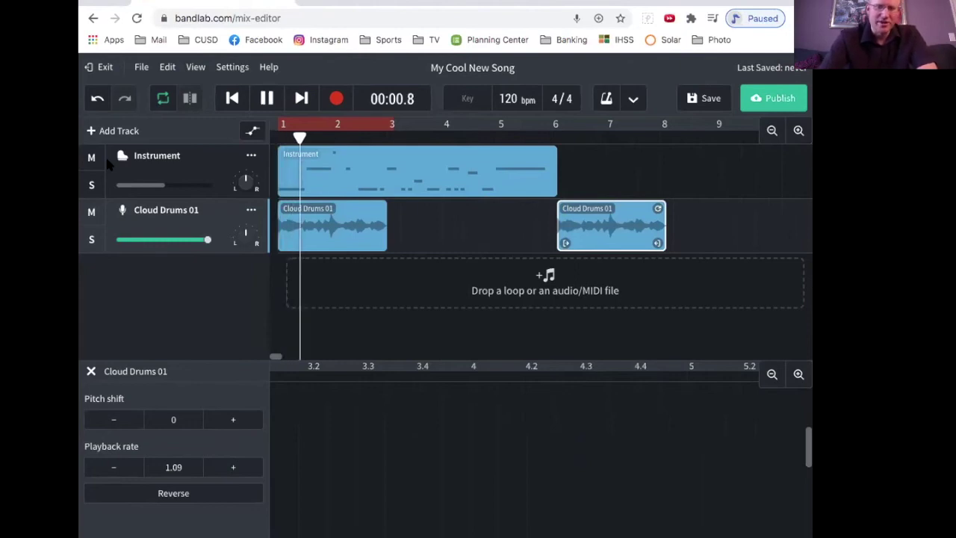
key("space")
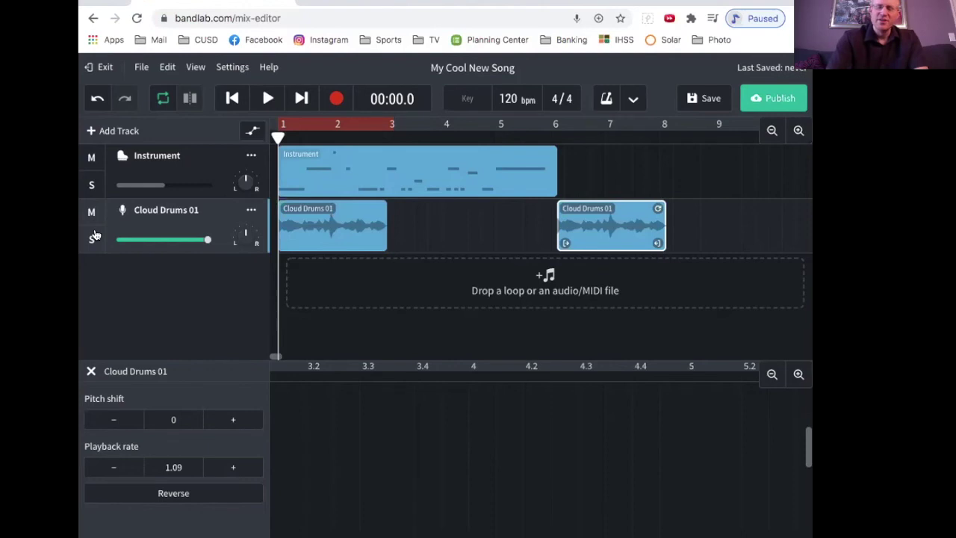
left_click(93, 238)
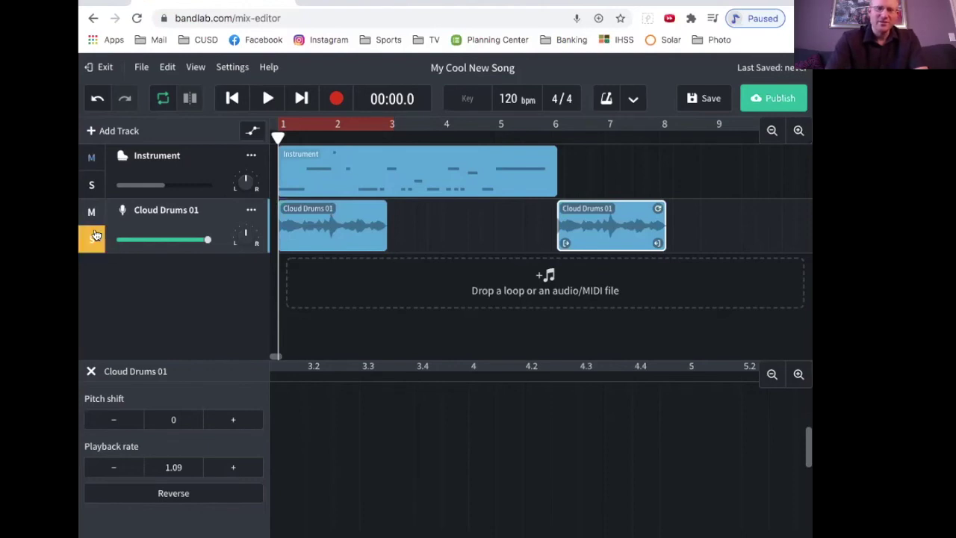
key("space")
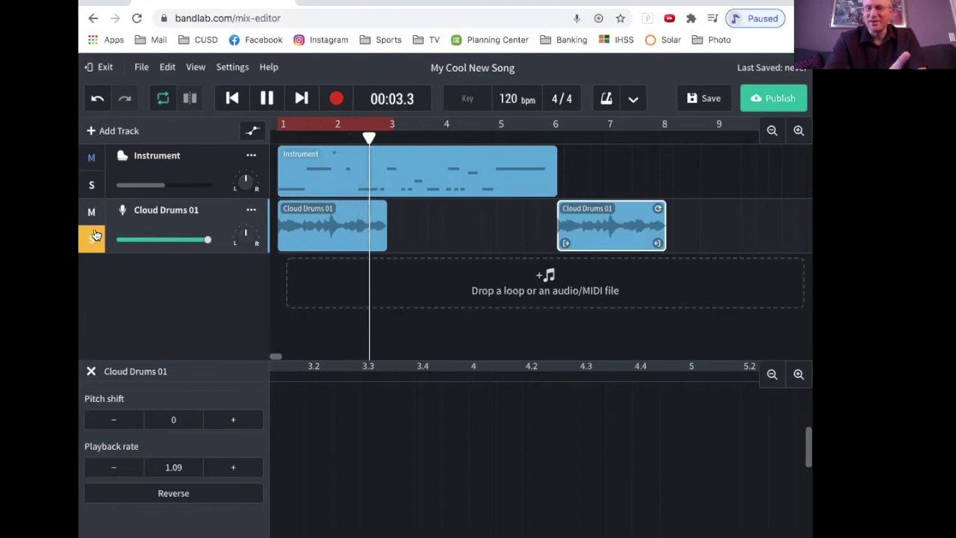
key("space")
key("Return")
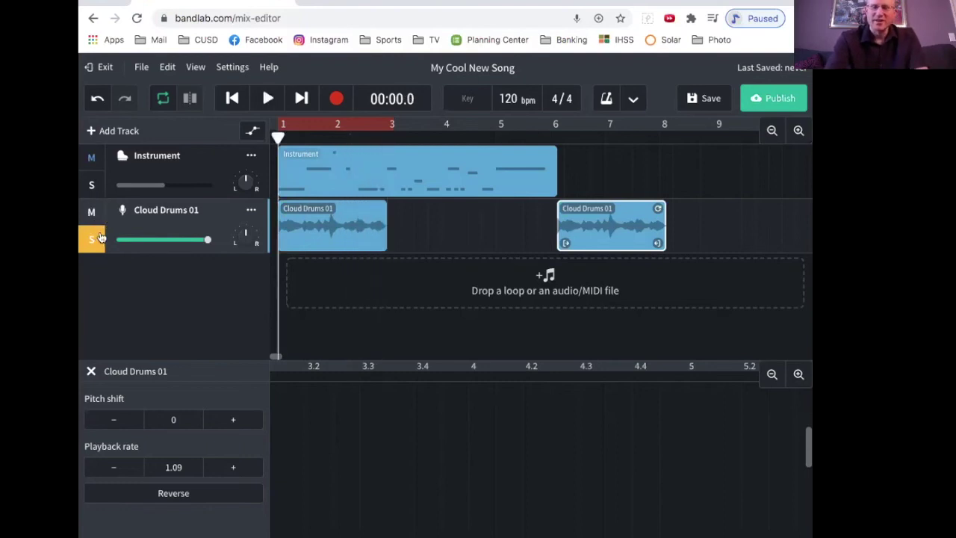
left_click(101, 237)
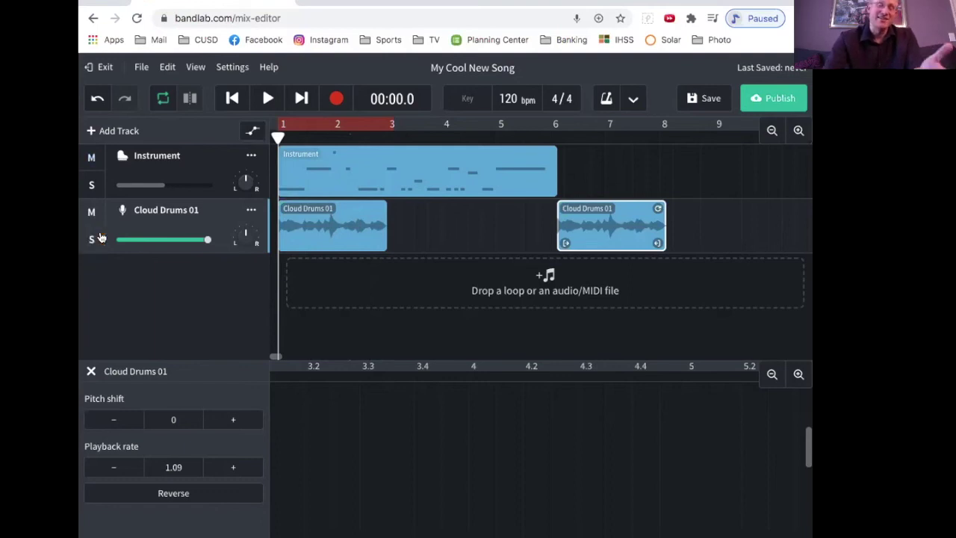
Step: Mute the Instrument track, play the song briefly, and return the playhead to the start
left_click(96, 159)
key("space")
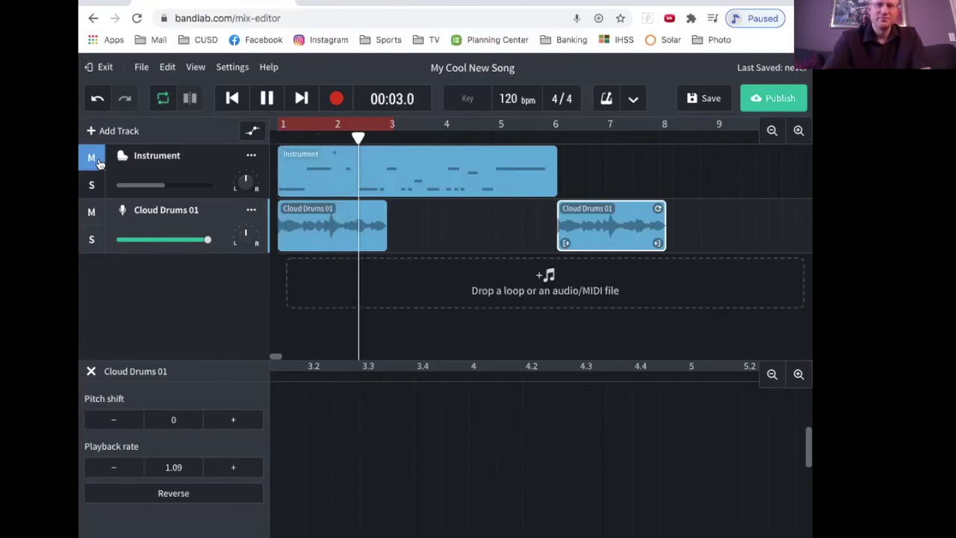
key("space")
key("Return")
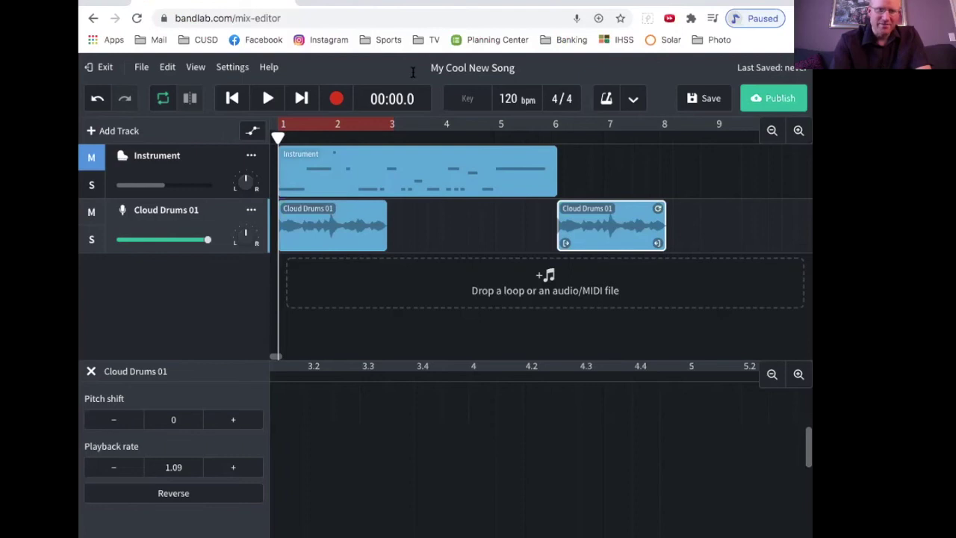
Step: Pan the Instrument track fully right and the Cloud Drums 01 track left to -50
mouse_move(252, 186)
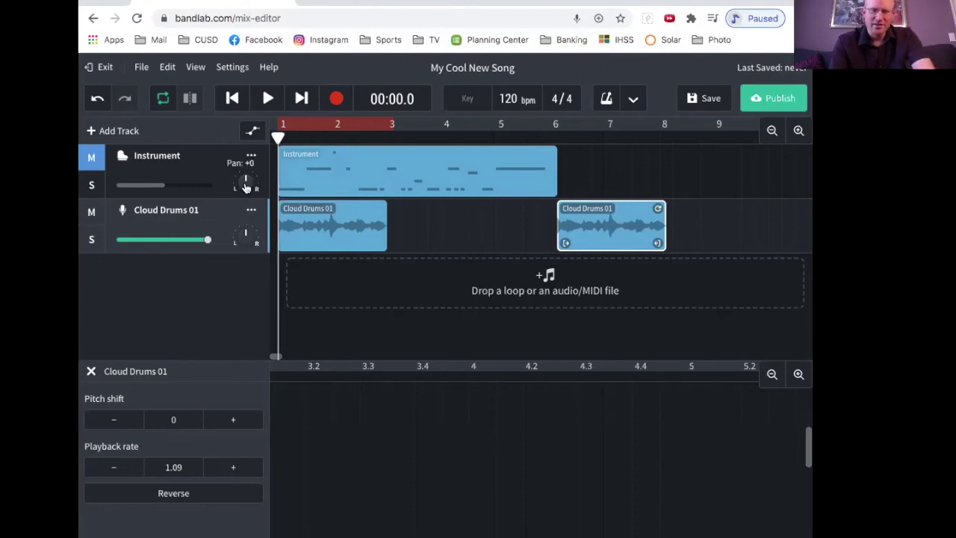
left_click(245, 183)
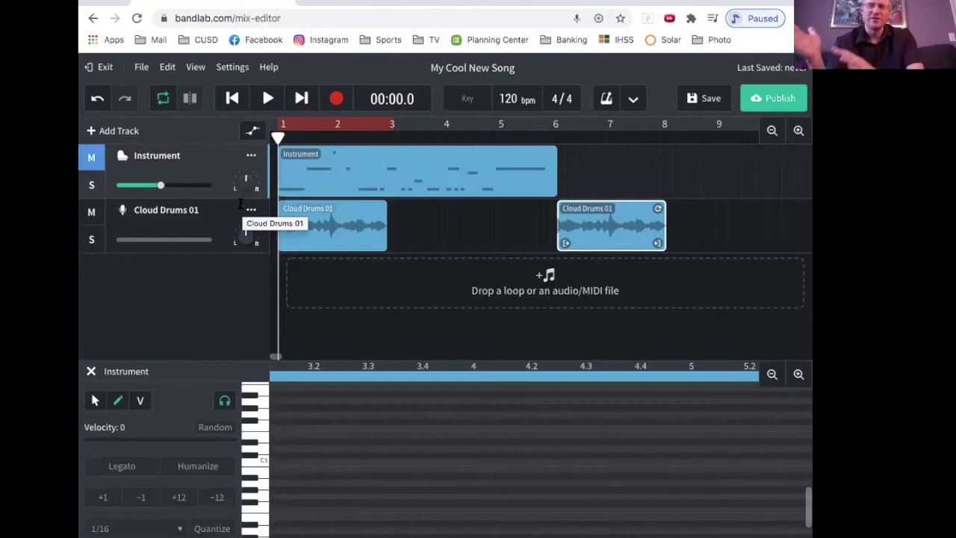
mouse_move(249, 187)
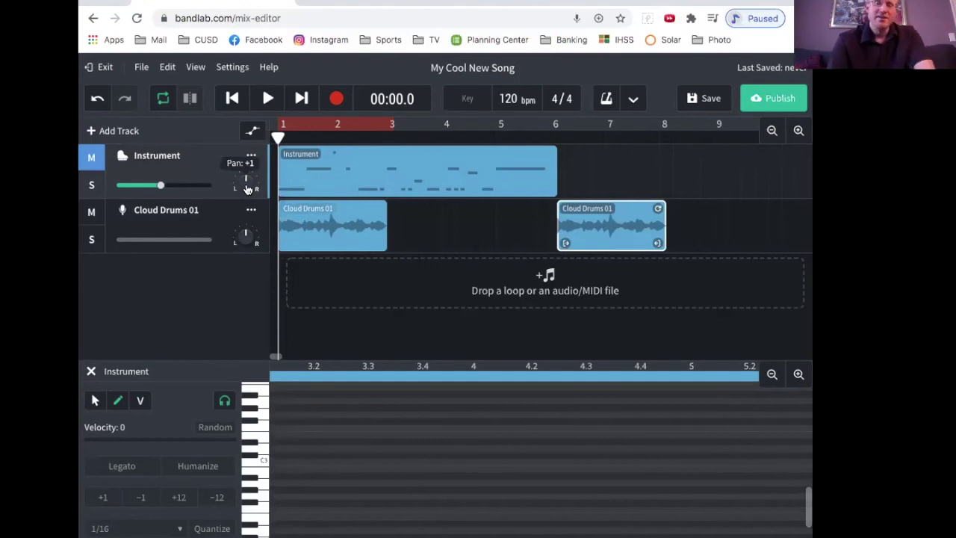
left_click_drag(247, 183, 243, 114)
mouse_move(245, 236)
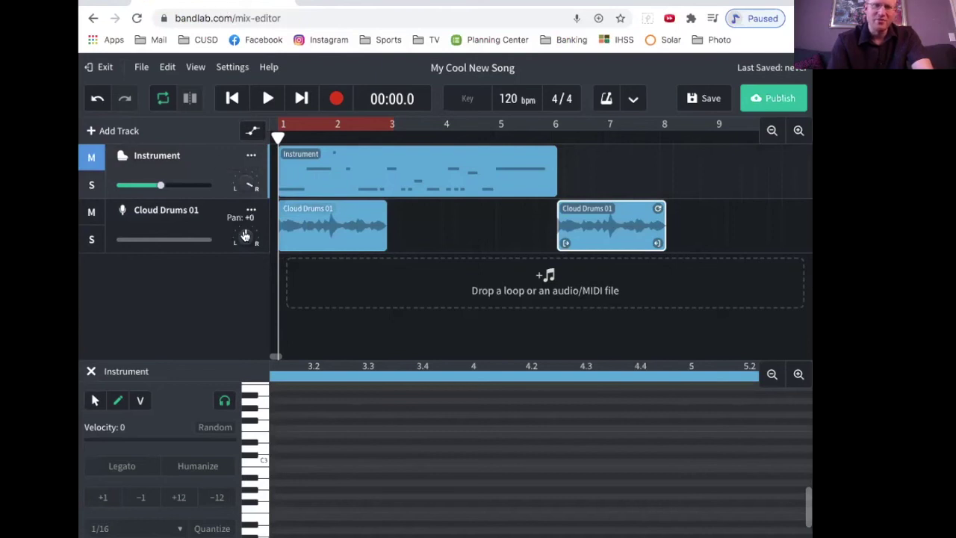
left_click(245, 236)
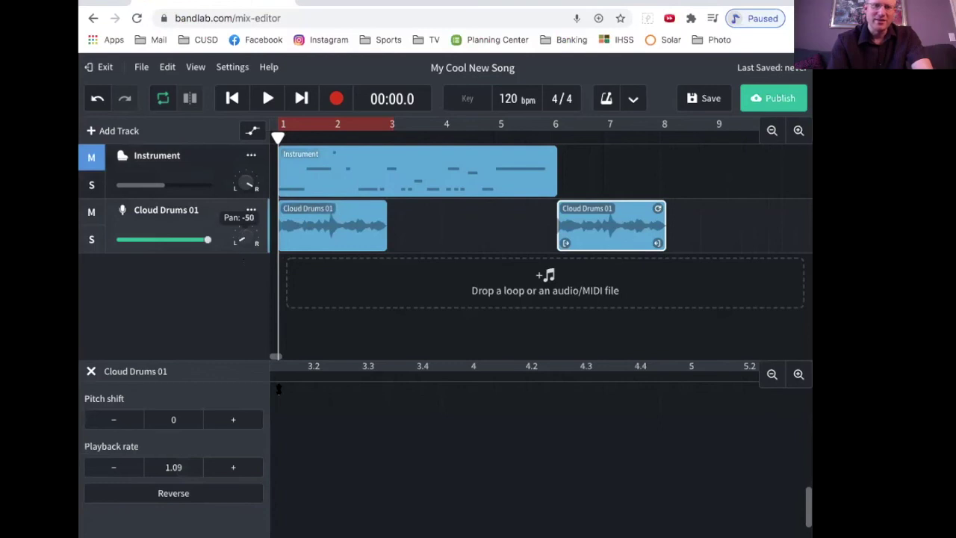
Step: Play the panned mix with the Instrument track unmuted, and stop playback in bar 2
key("space")
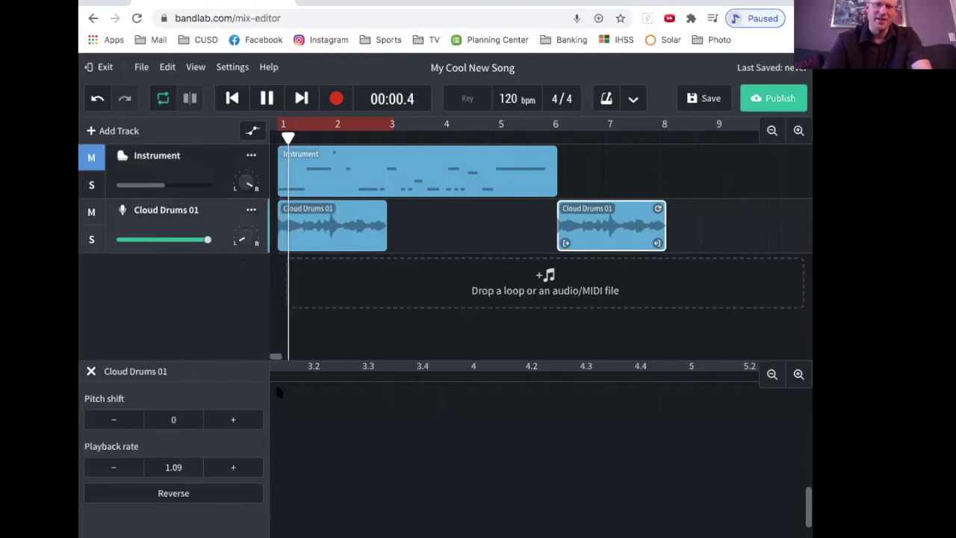
left_click(90, 160)
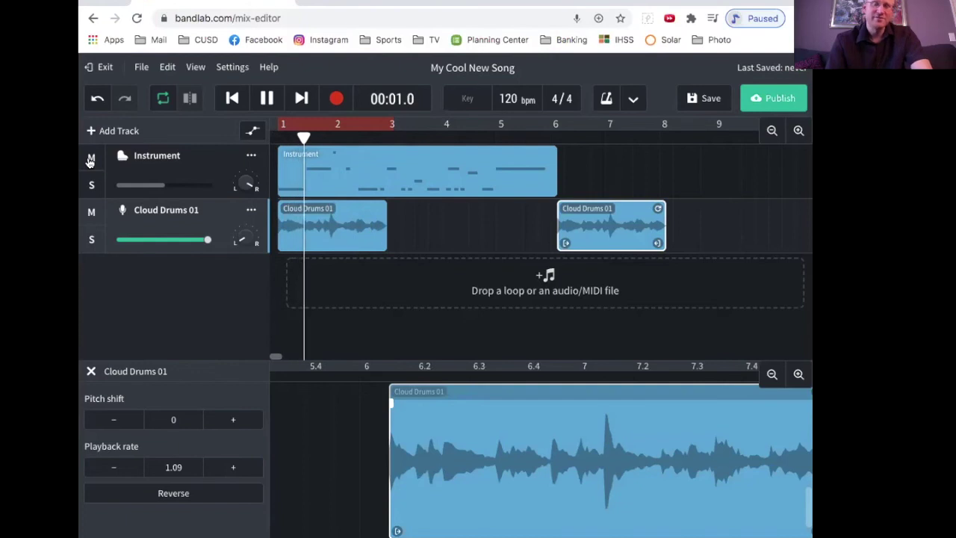
key("space")
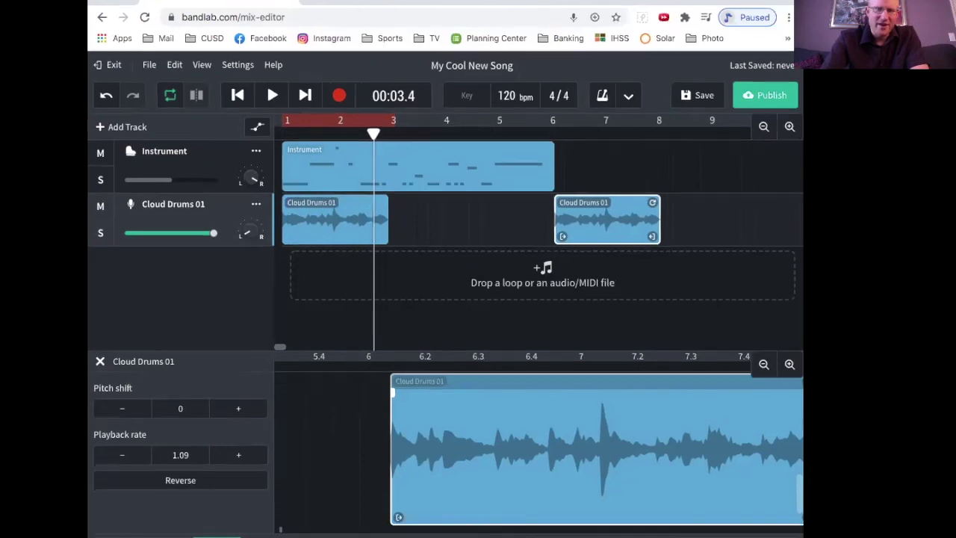
Step: Show the start of the Instrument track in the piano roll and draw three short notes around C3 in bar 1
left_click(197, 151)
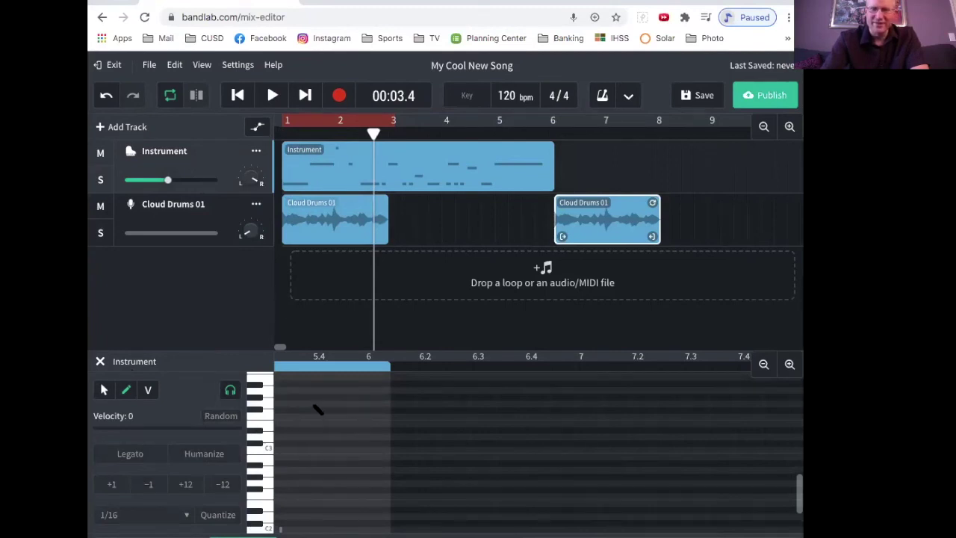
scroll(408, 444, "left", 5)
scroll(407, 445, "left", 5)
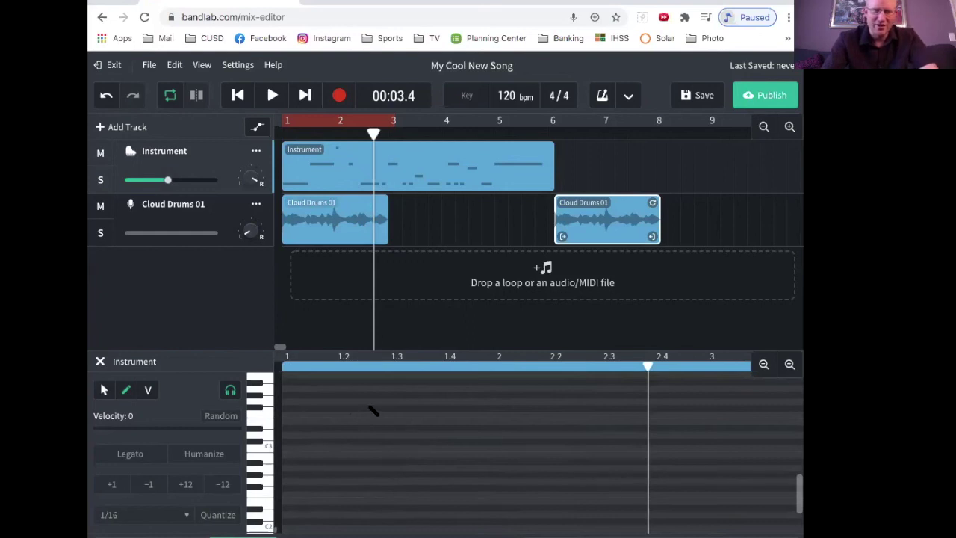
left_click(373, 408)
left_click(429, 428)
left_click(480, 454)
Step: Draw seven short notes around C5 on the Instrument track, between beat 1.3 and the start of bar 2
scroll(519, 458, "up", 5)
left_click(502, 449)
left_click(448, 449)
left_click(444, 429)
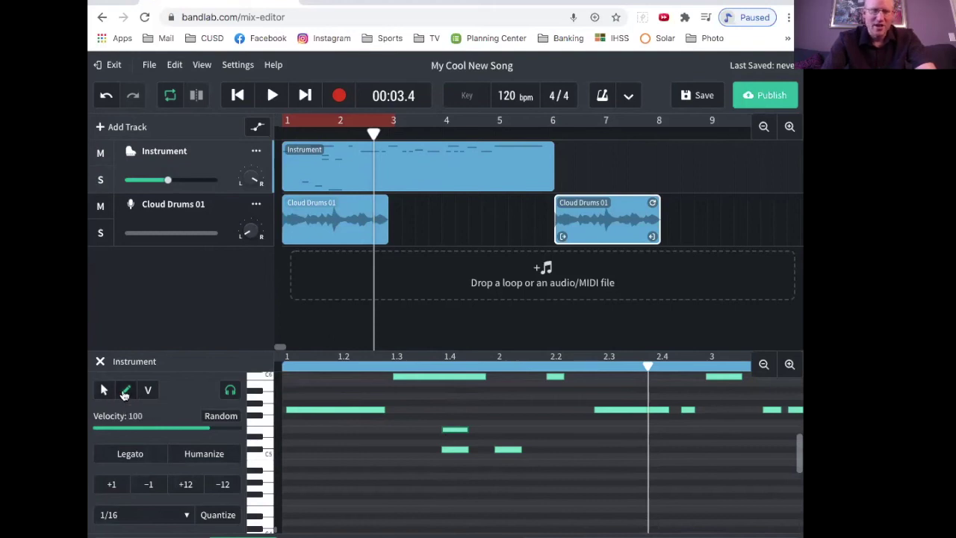
left_click(426, 404)
left_click(397, 448)
left_click(422, 462)
left_click(448, 469)
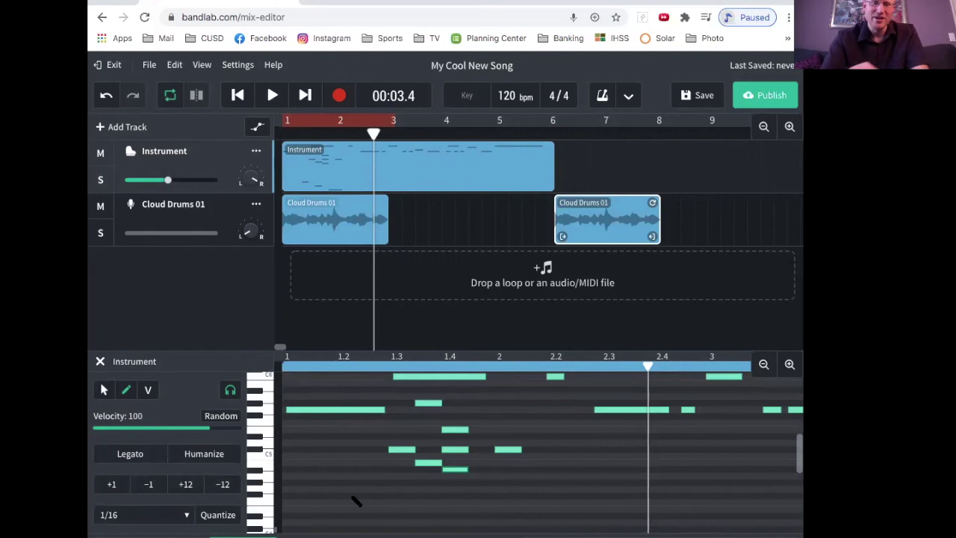
Step: Draw five longer notes around C5 on the Instrument track, three below and two above it, starting across bar 1
mouse_move(297, 489)
left_mouse_down()
mouse_move(468, 492)
mouse_move(315, 489)
left_mouse_up()
left_click_drag(384, 482, 553, 473)
left_click_drag(477, 504, 780, 504)
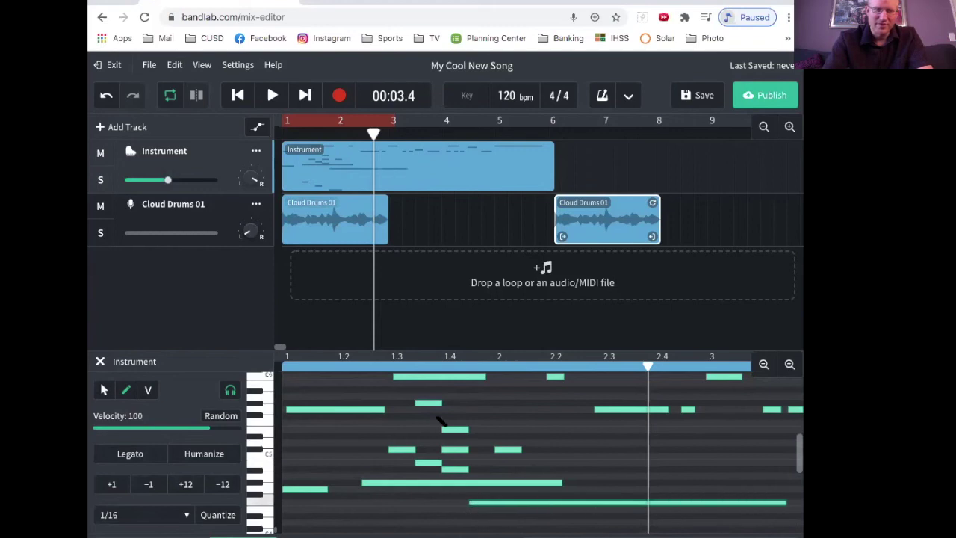
left_click(438, 416)
left_click(498, 444)
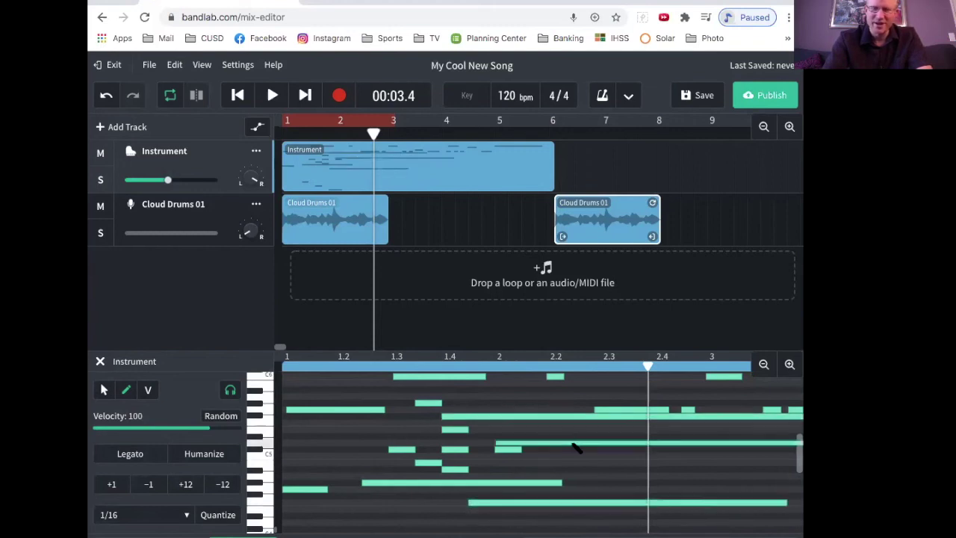
Step: Draw three long notes around C5 on the Instrument track, one below and two above it, starting between bar 2 and beat 2.3
left_click(567, 462)
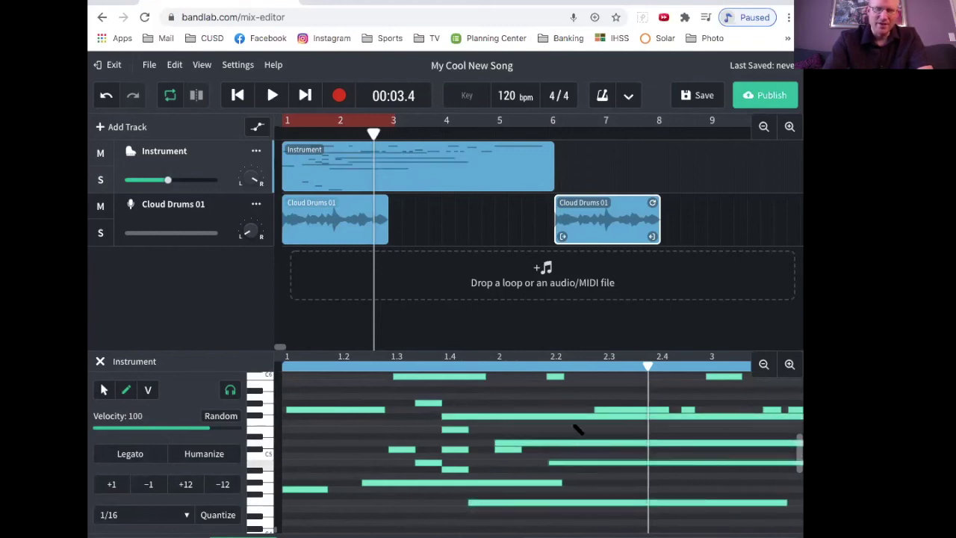
left_click(576, 423)
left_click(527, 394)
Step: Play the mix with the drawn notes from the beginning of the song, and stop playback in bar 2
key("Return")
key("space")
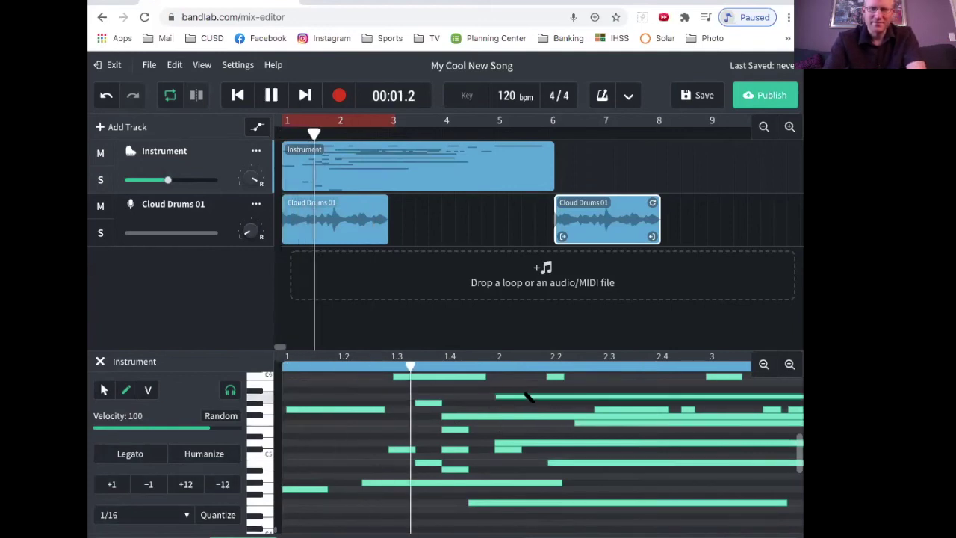
key("space")
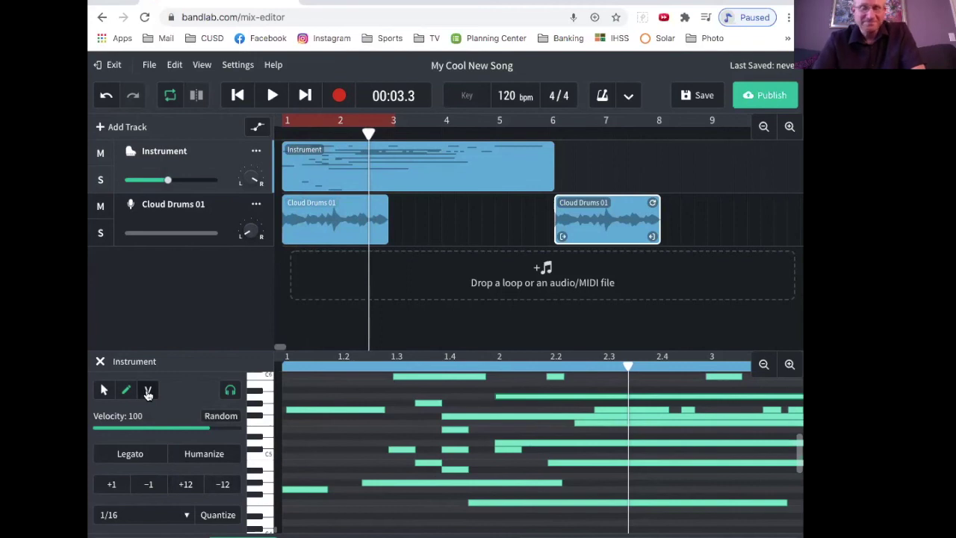
Step: Raise the velocity of the long bar 1 note near C6 to 120, and return to the selection tool
left_click(148, 394)
mouse_move(408, 377)
left_mouse_down()
mouse_move(407, 416)
mouse_move(417, 366)
left_mouse_up()
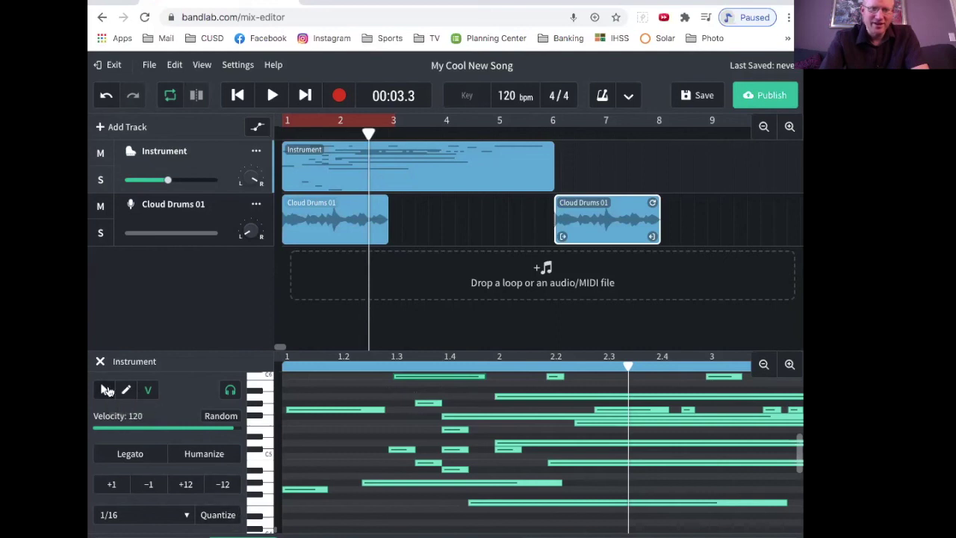
left_click(107, 390)
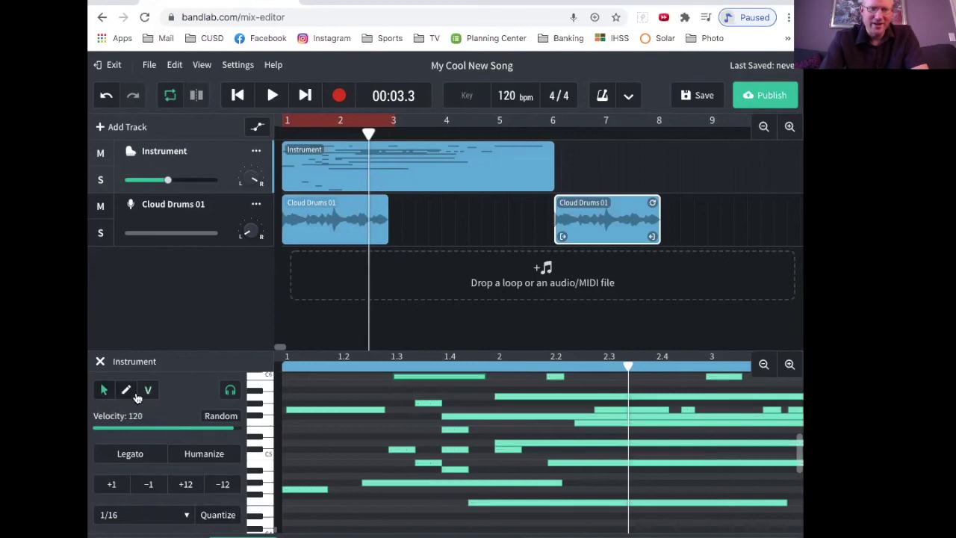
Step: Add a D-Delay effect to the Instrument track and play the start of the song to hear it
key("e")
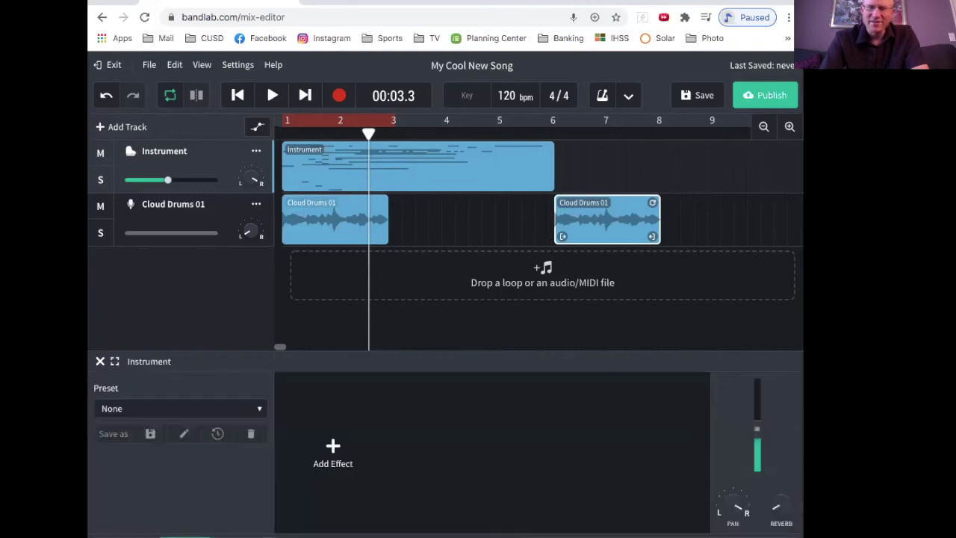
left_click(344, 453)
mouse_move(344, 453)
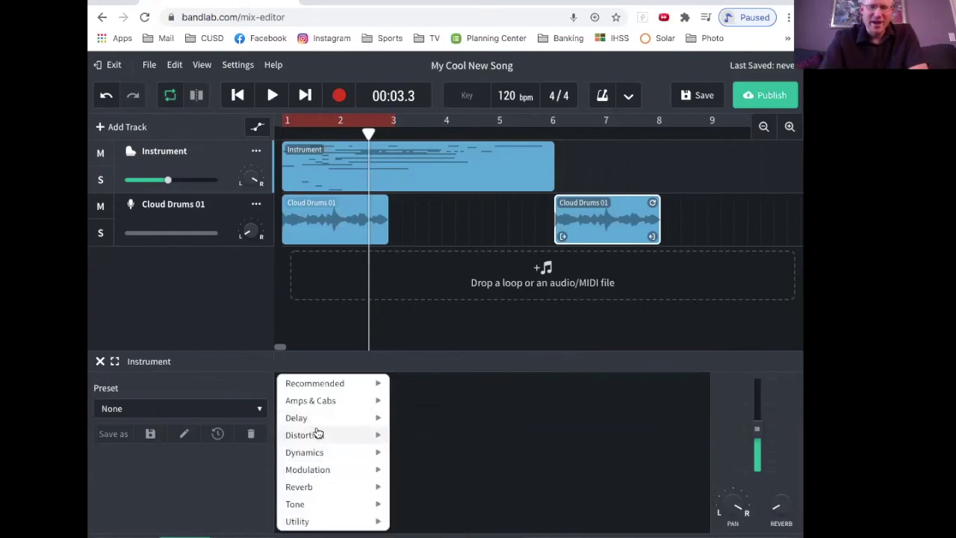
mouse_move(320, 423)
left_click(409, 420)
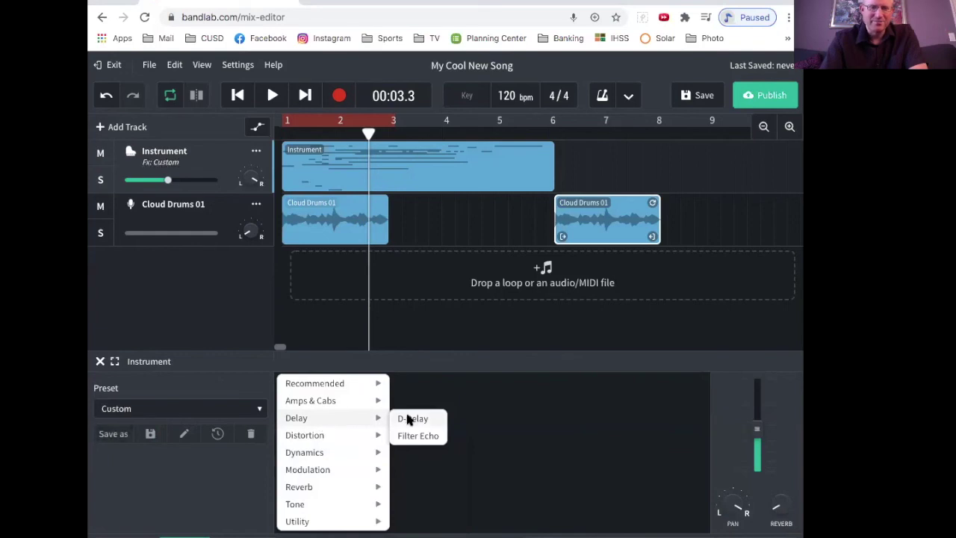
key("space")
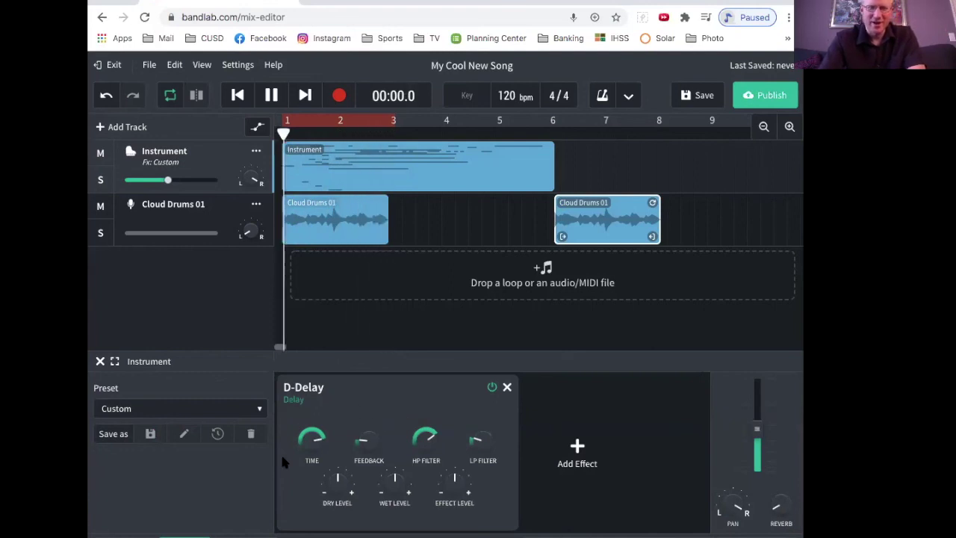
key("space")
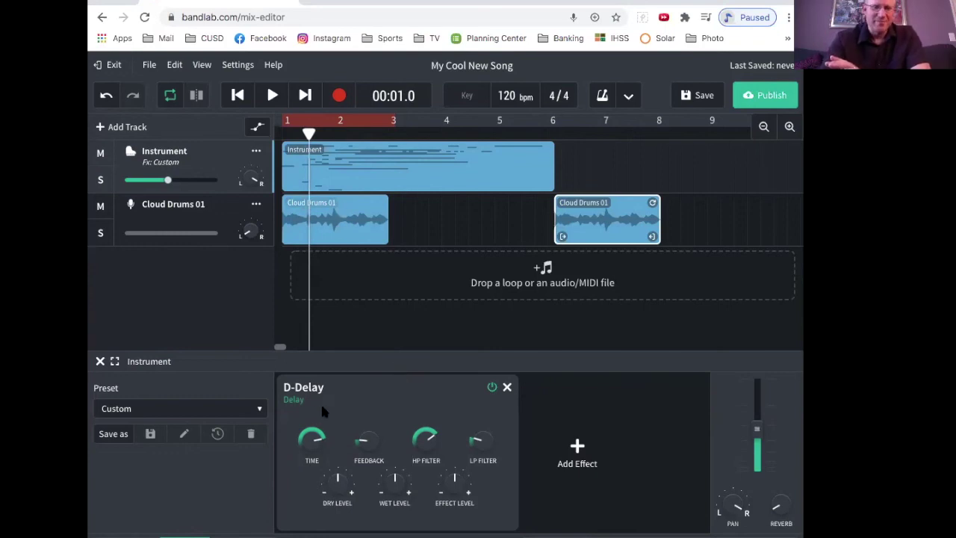
Step: Add a Space Maker reverb after the D-Delay on the Instrument track and raise its mix
left_click(573, 446)
mouse_move(566, 487)
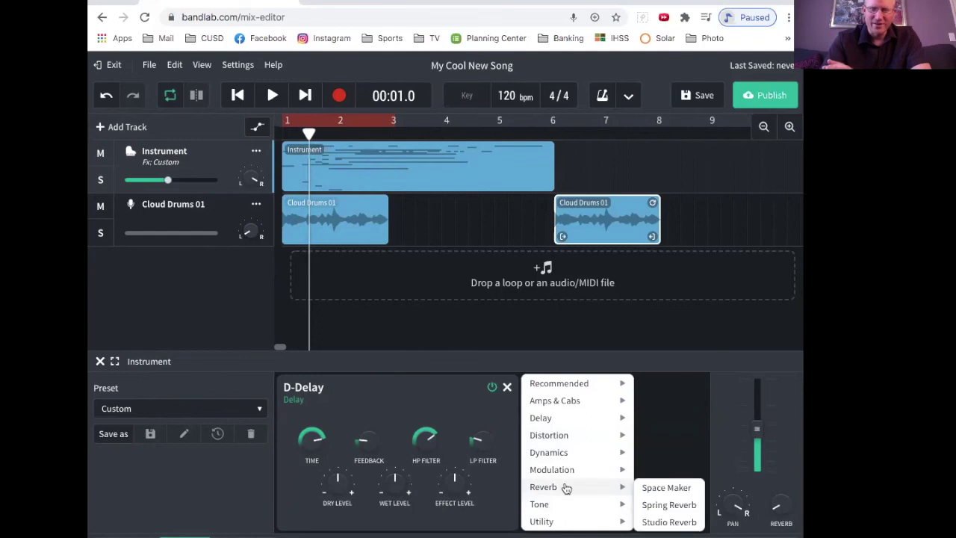
left_click(677, 490)
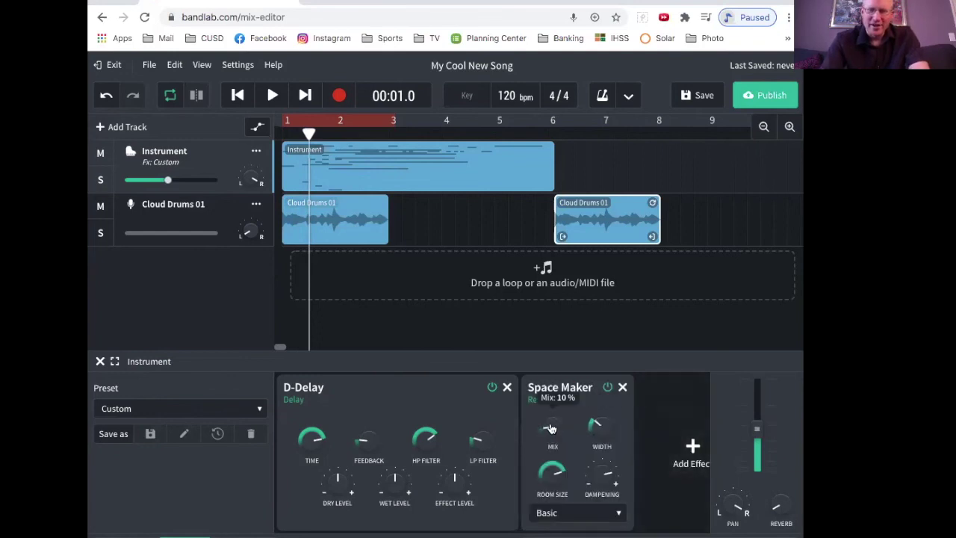
left_click_drag(550, 410, 549, 370)
Step: Play the mix with the delay and reverb from the current position, and stop playback in bar 2
key("space")
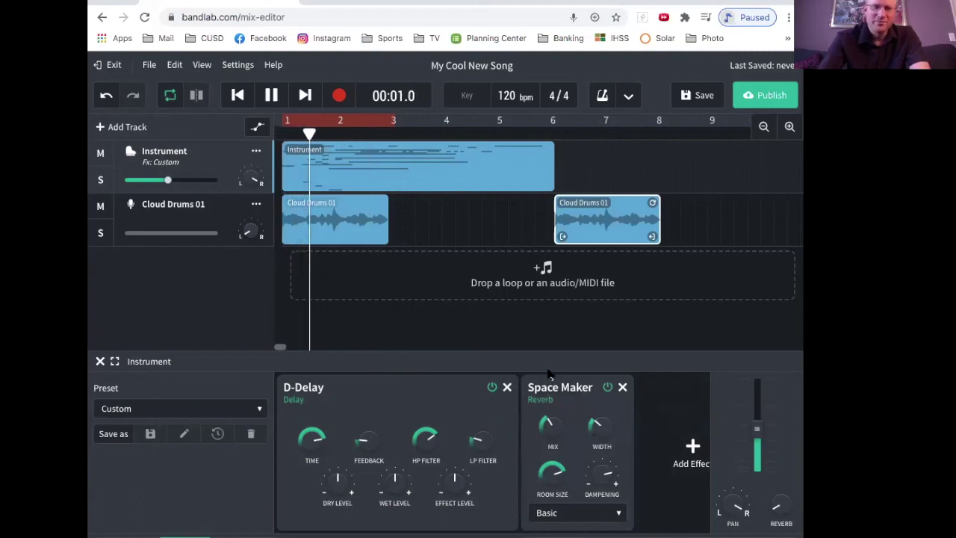
mouse_move(611, 431)
mouse_move(598, 484)
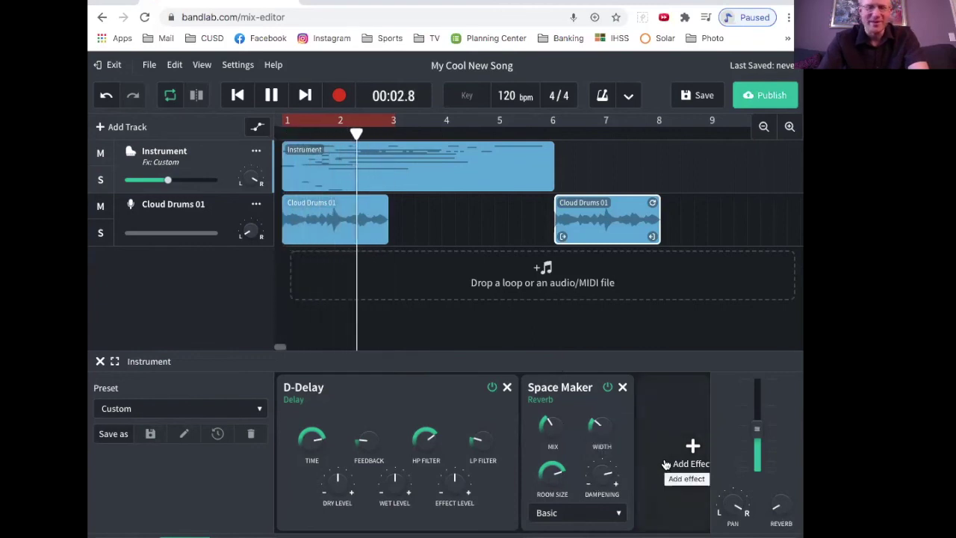
key("space")
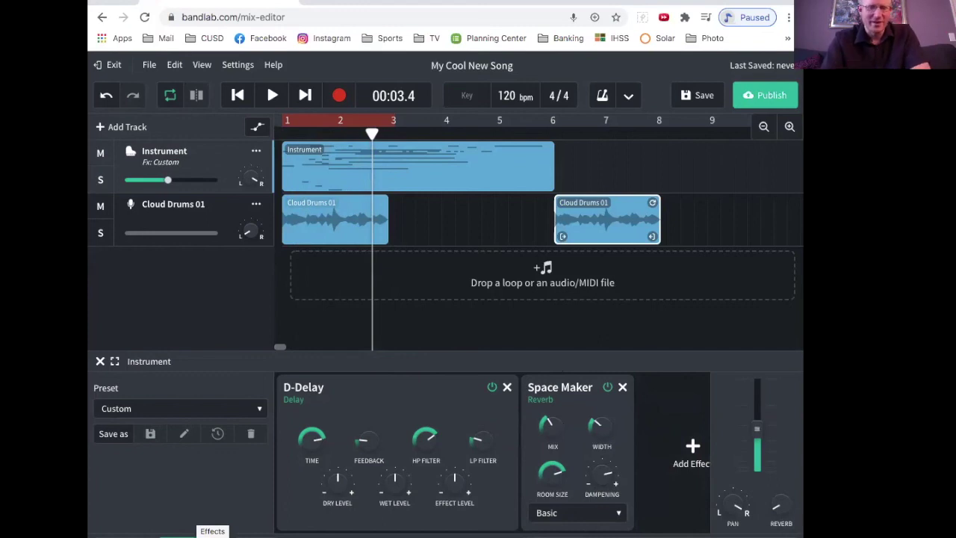
Step: Set the Instrument track's Grand Piano keyboard to octave 1 and rename the track "Piano"
left_click(127, 536)
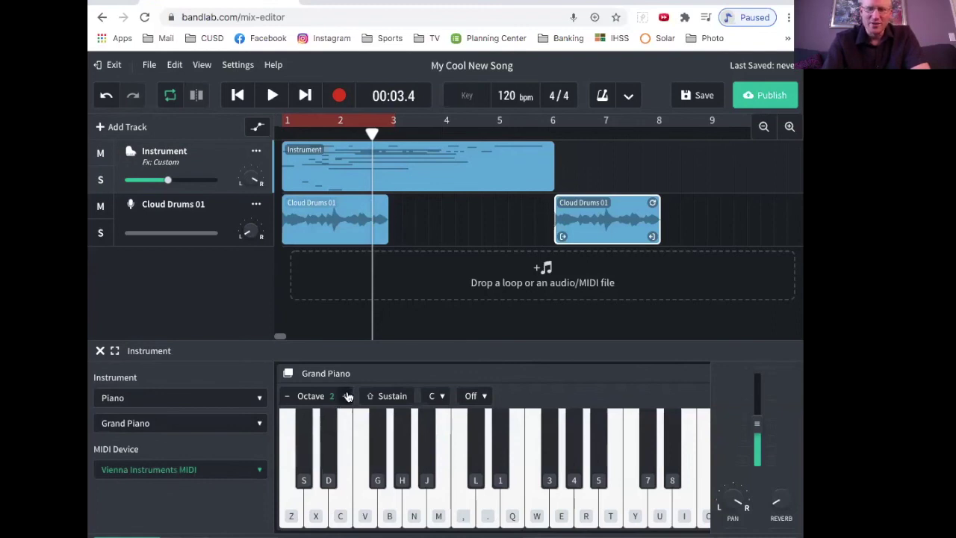
left_click(287, 397)
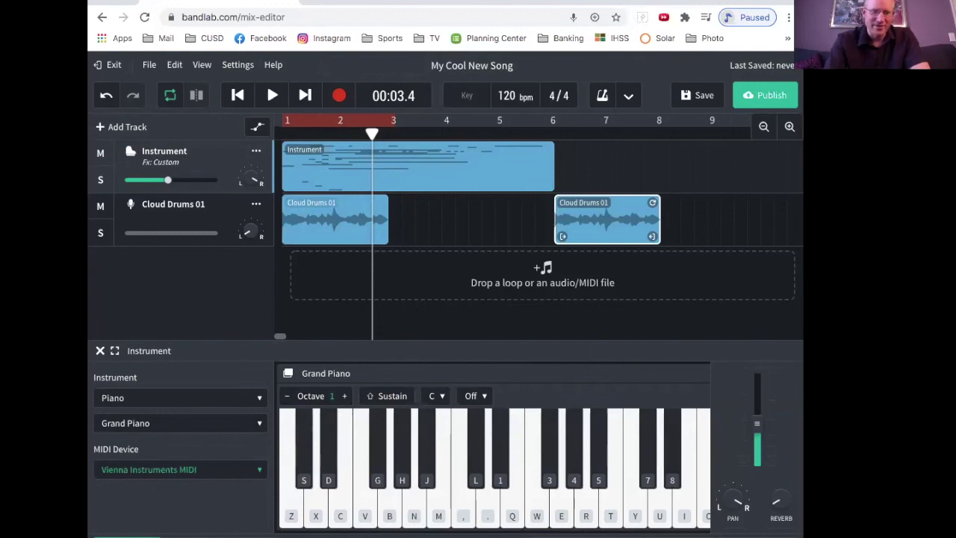
double_click(171, 151)
type("Piano")
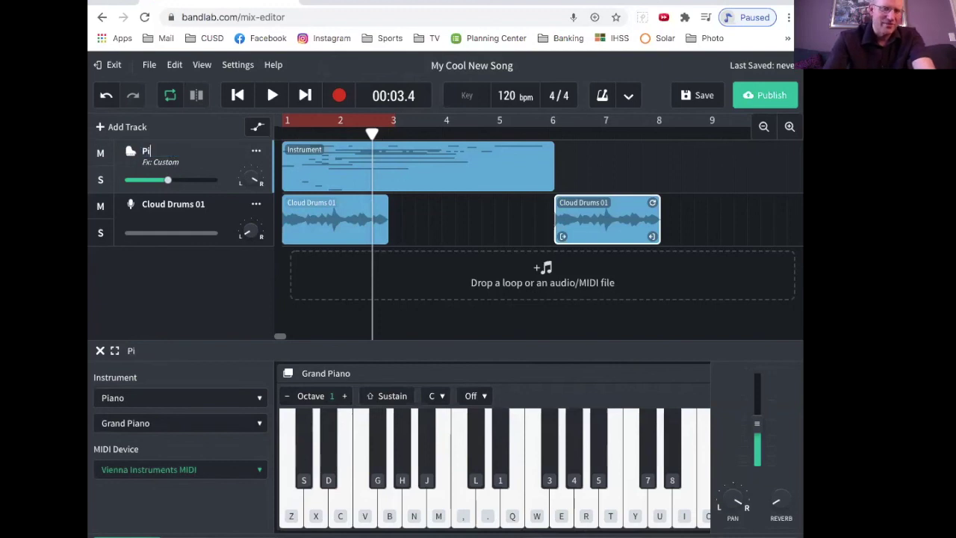
key("Return")
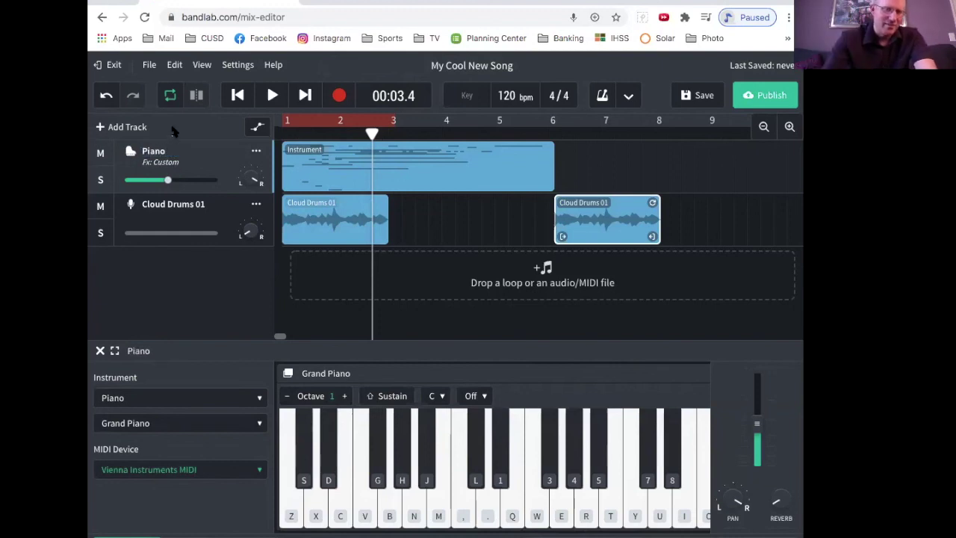
Step: Rename the Cloud Drums 01 track "Drums"
left_click(164, 200)
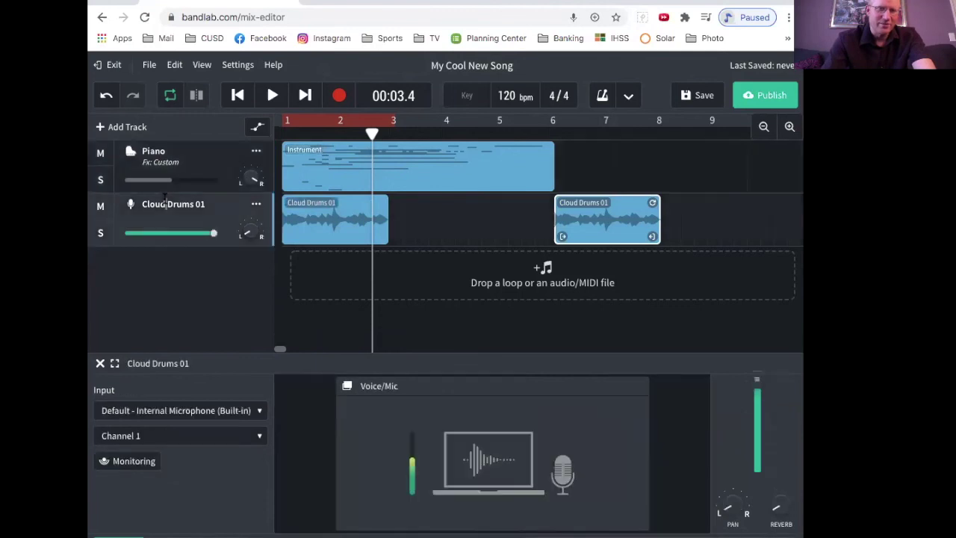
double_click(164, 201)
type("Drums")
key("Return")
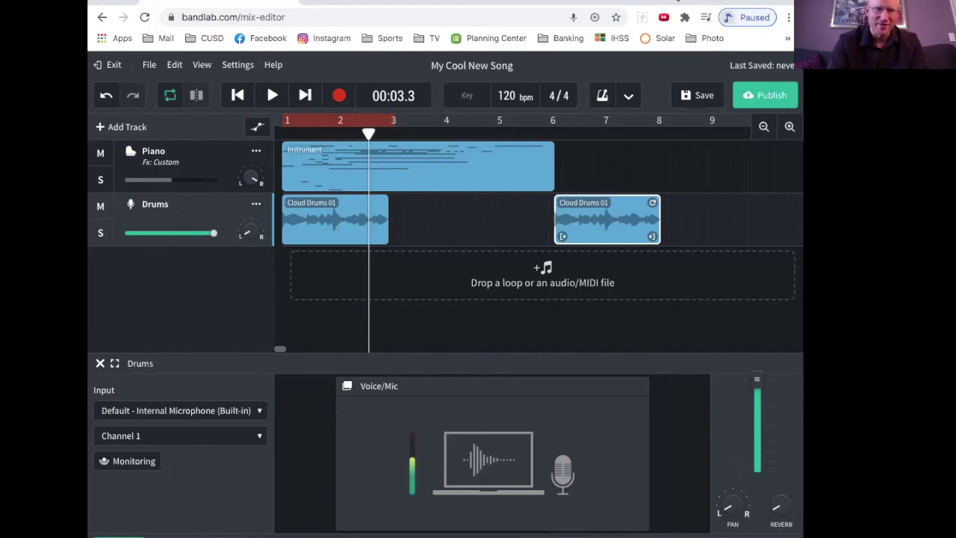
Step: Download the song's mixdown as a Medium Quality MP3
left_click(151, 65)
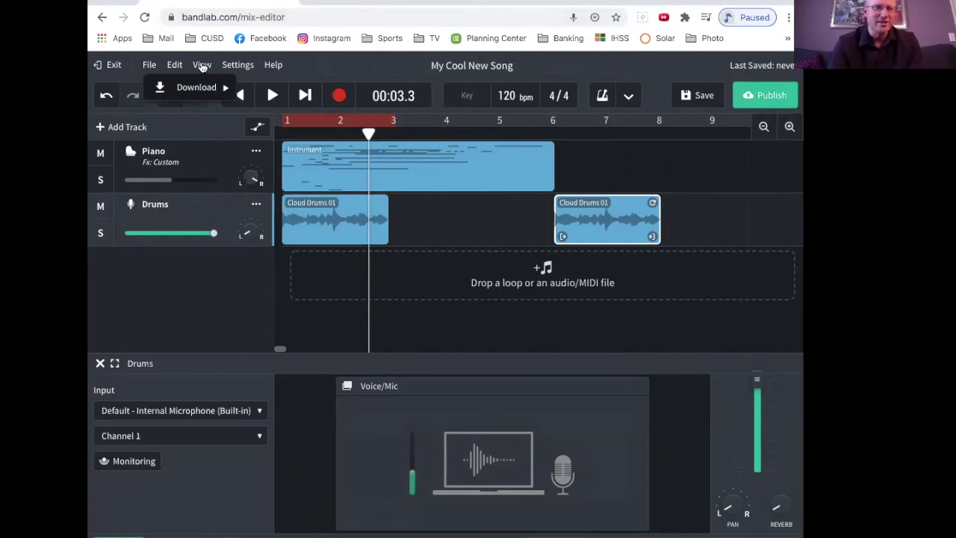
mouse_move(200, 95)
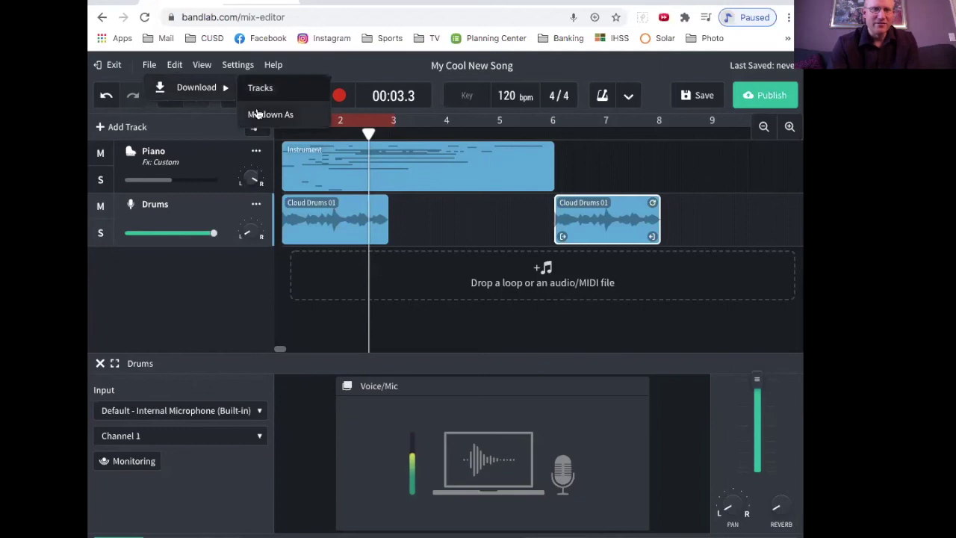
left_click(258, 113)
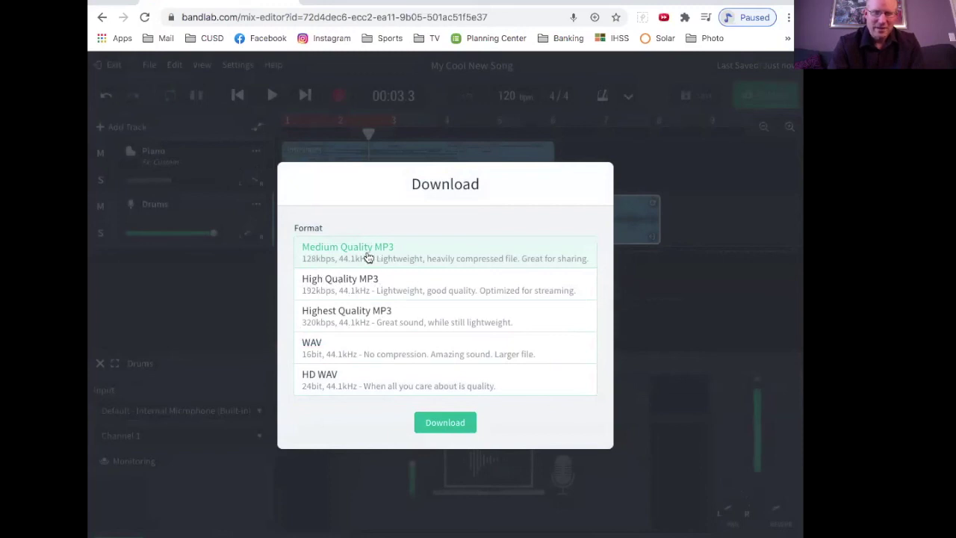
left_click(453, 426)
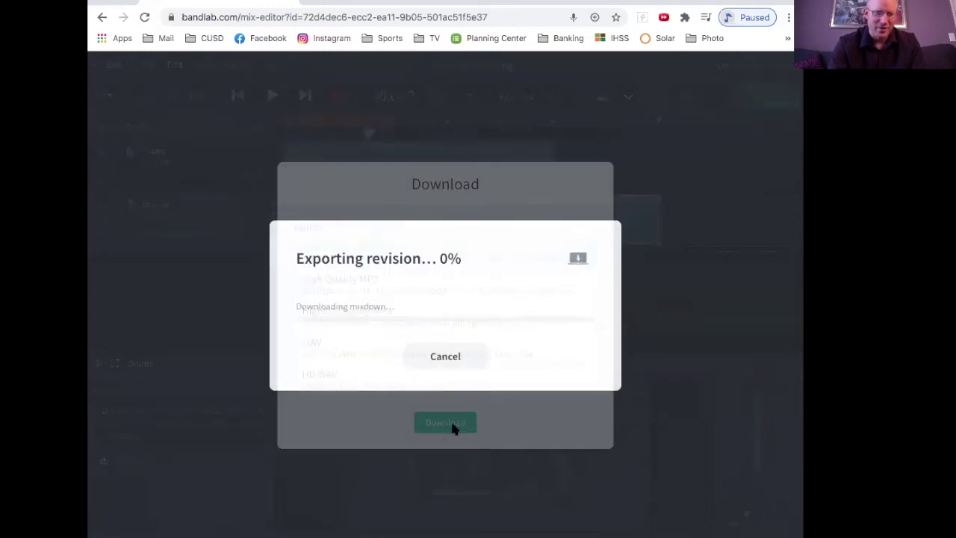